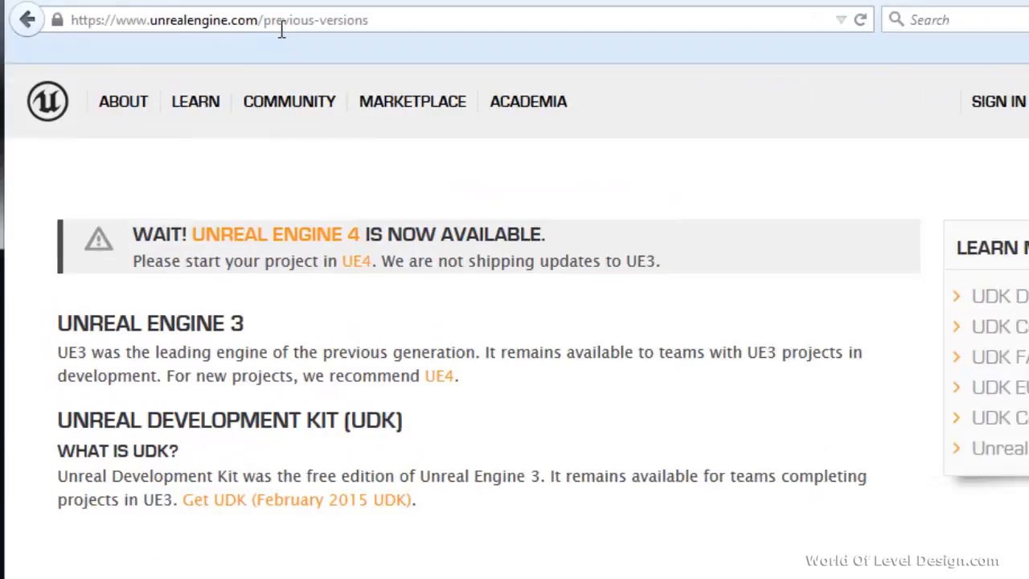
# Go from the previous-versions page to the unrealengine.com home page and open the Get Unreal download
pyautogui.click(212, 16)
pyautogui.click(441, 25)
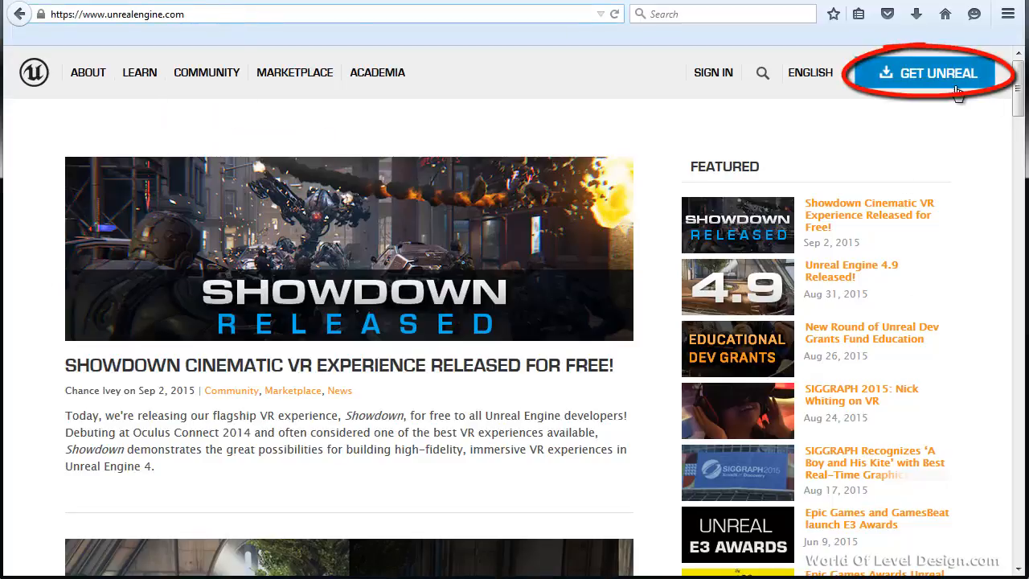
pyautogui.click(926, 81)
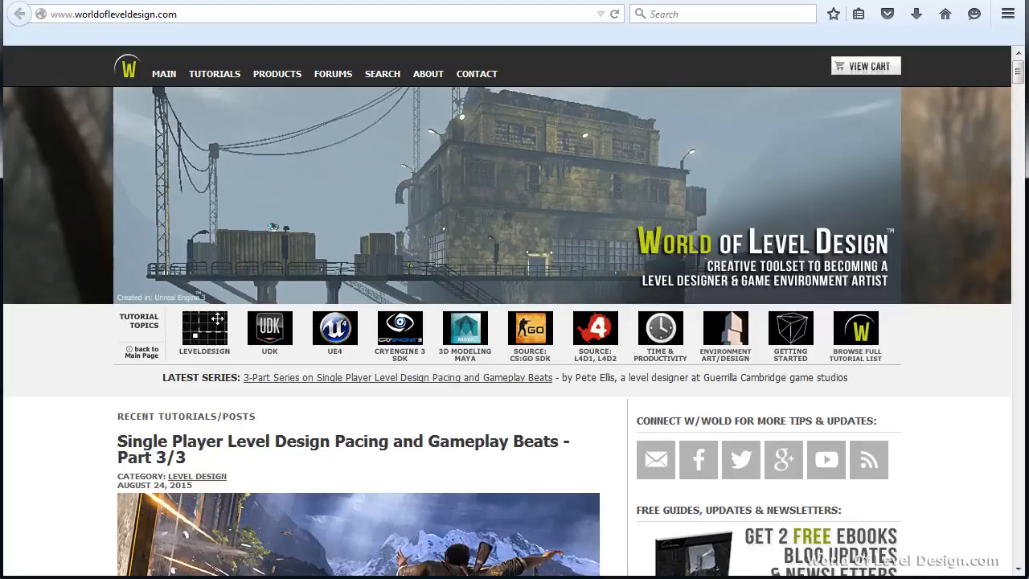
# Open the UE4 tutorials list on worldofleveldesign.com and look through its contents
pyautogui.click(341, 341)
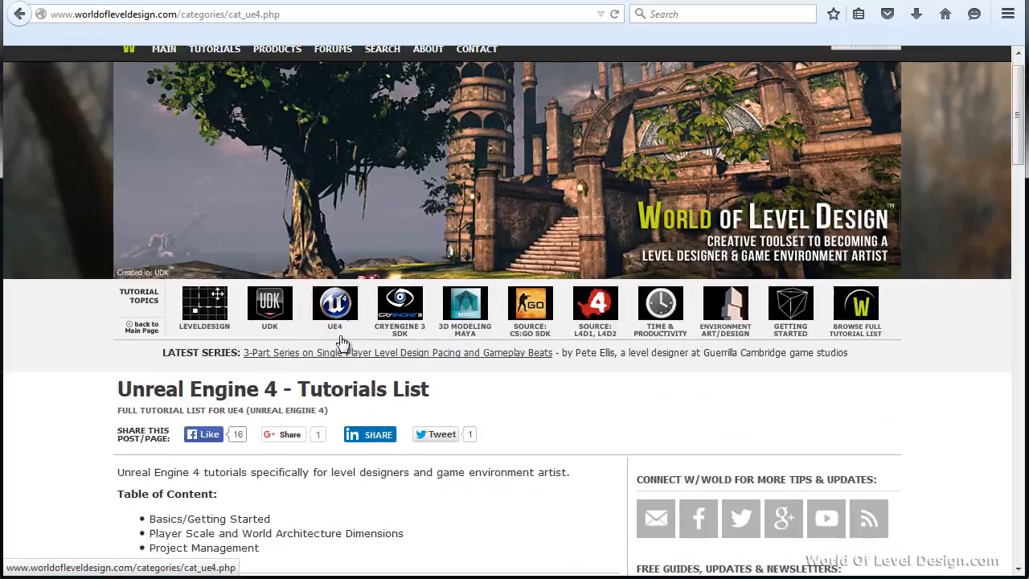
pyautogui.scroll(-5, 337, 337)
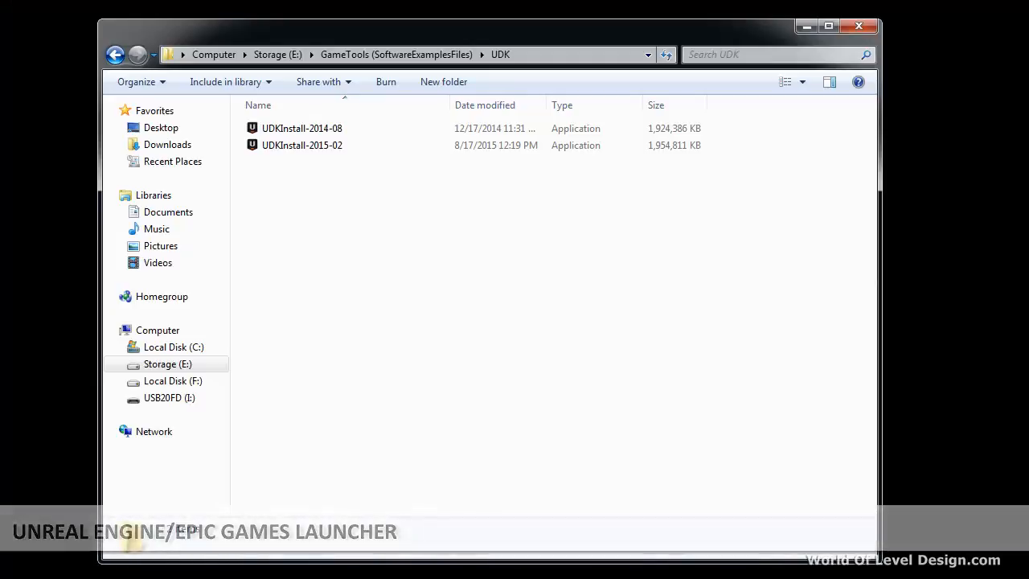
# Examine the UDKInstall-2014-08 and UDKInstall-2015-02 installers and the Epic Games Launcher installer in the UE4 downloads folder
pyautogui.click(297, 131)
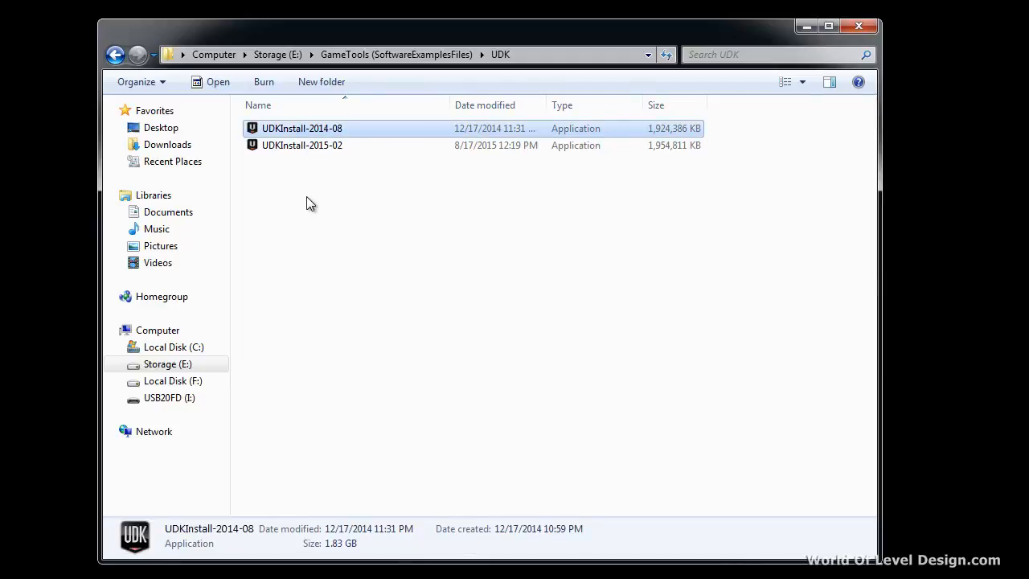
pyautogui.click(308, 145)
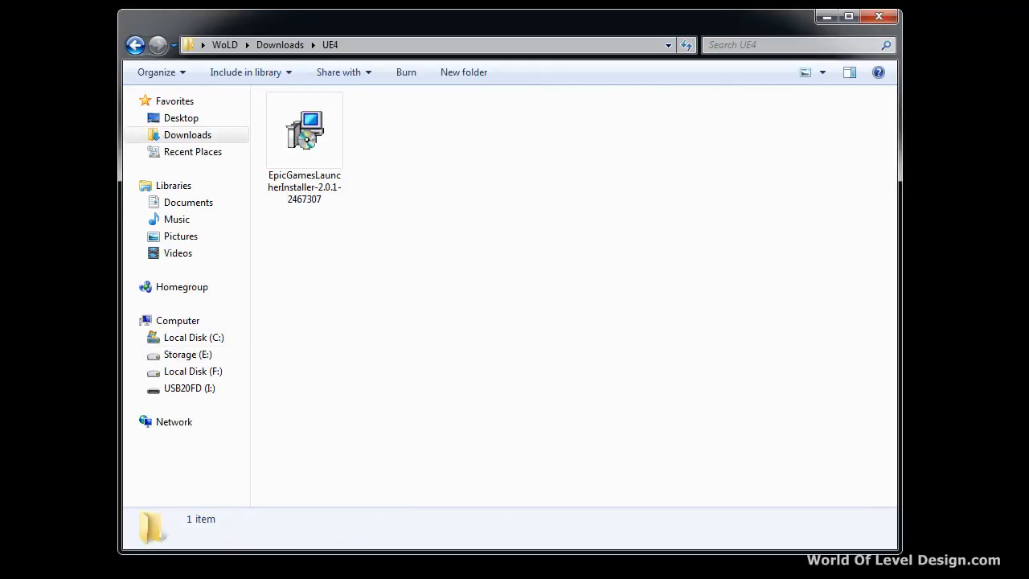
pyautogui.moveTo(411, 241); pyautogui.dragTo(315, 169)
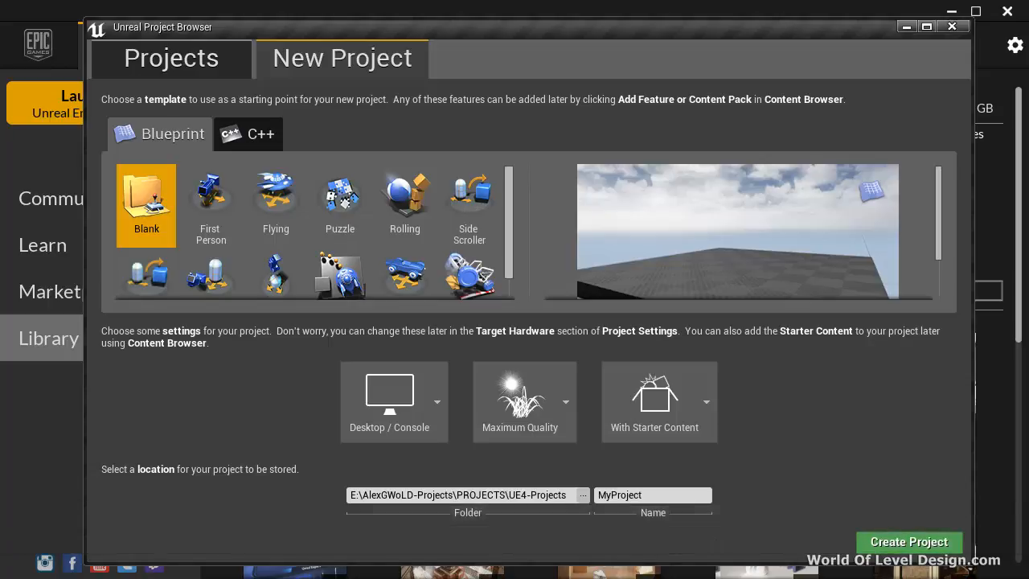
# Look through My Projects in the launcher's Library, checking FoundationCreation, Reflections and ShooterGame
pyautogui.click(674, 496)
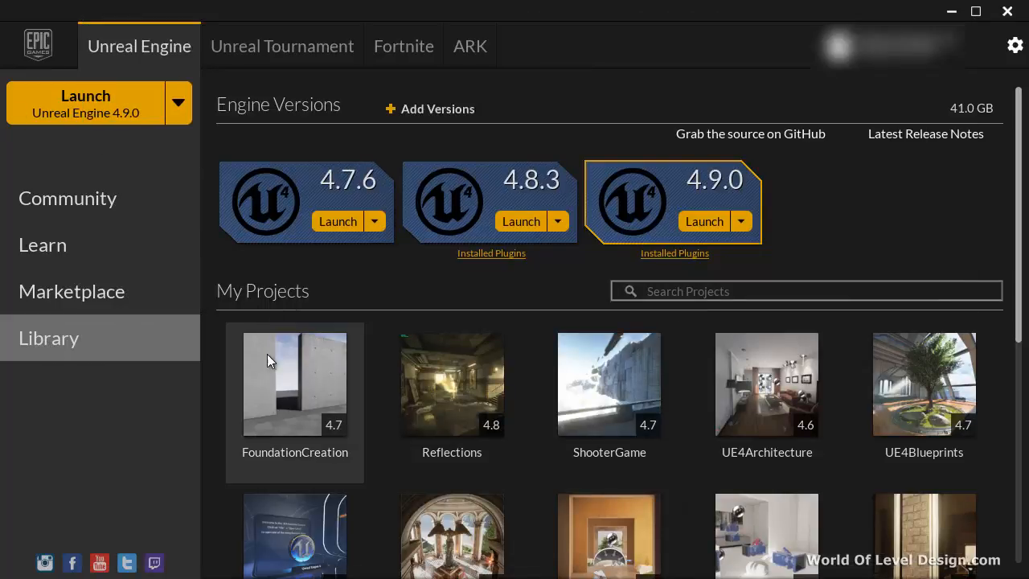
pyautogui.scroll(-1, 329, 422)
pyautogui.scroll(-1, 341, 415)
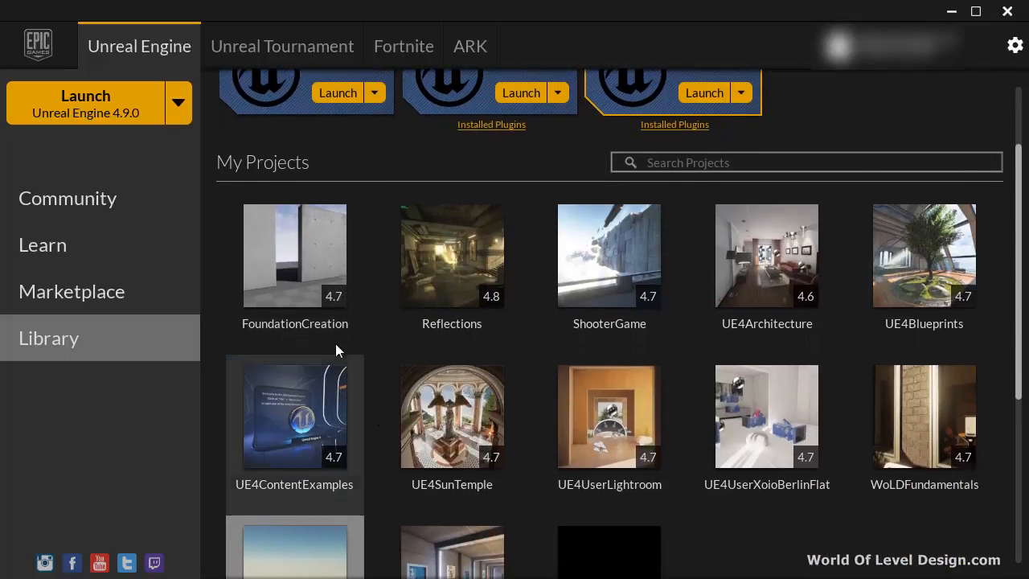
pyautogui.rightClick(279, 261)
pyautogui.click(337, 277)
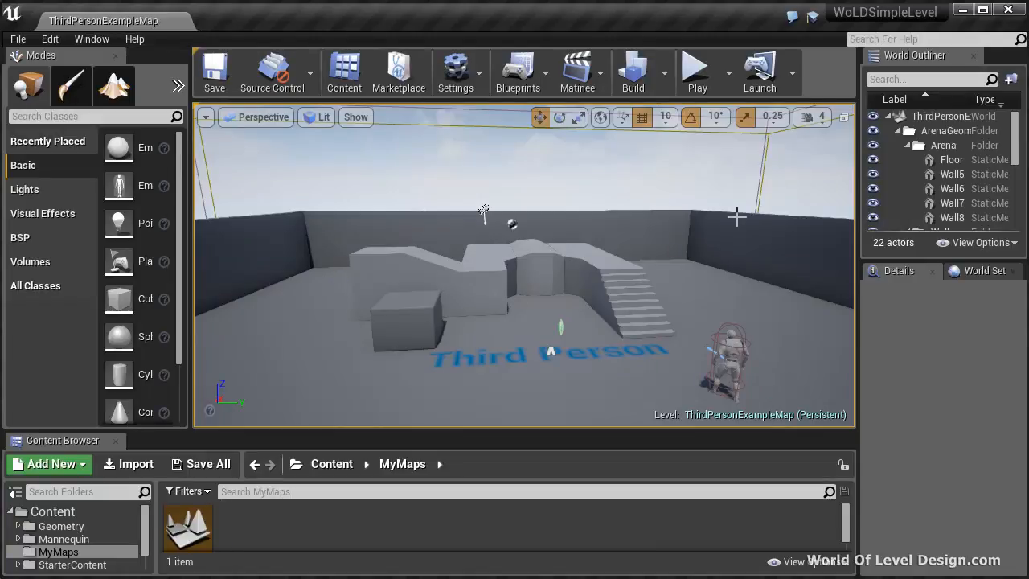
pyautogui.moveTo(851, 24)
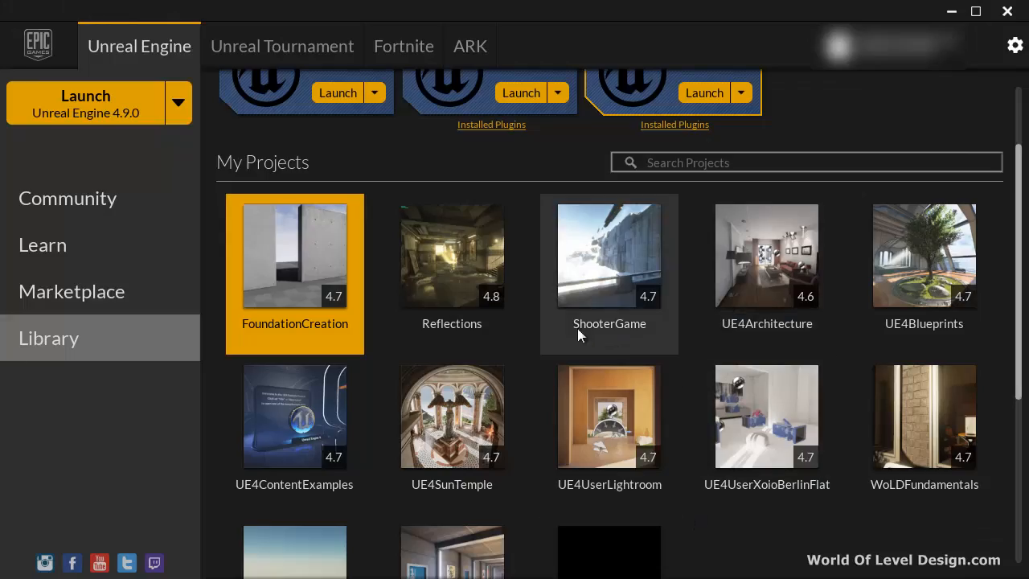
pyautogui.click(474, 281)
pyautogui.click(563, 278)
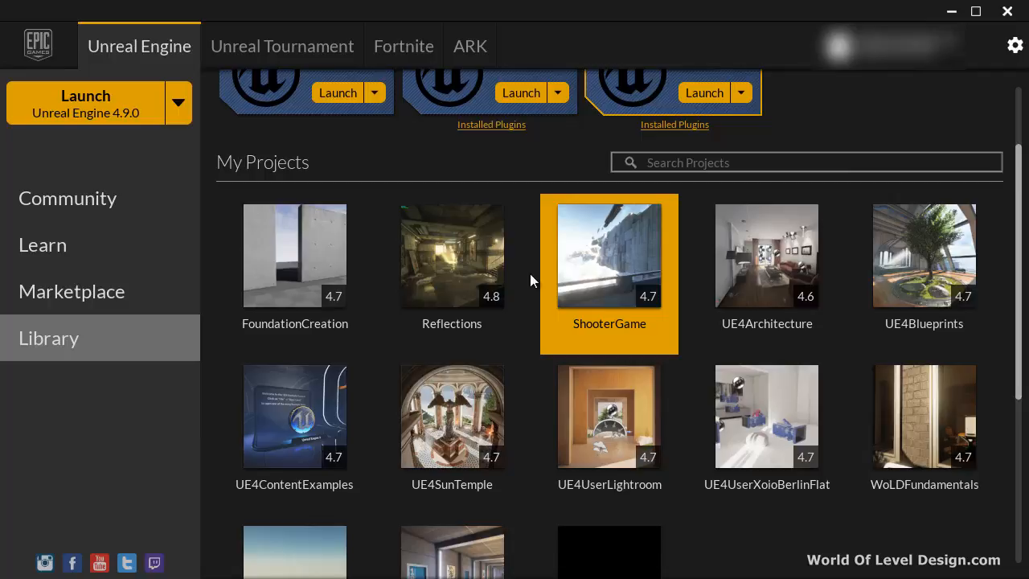
# Switch to the UDK editor, play the level from the floor in front of the cube, and end the preview
pyautogui.hotkey('alt', 'Tab')
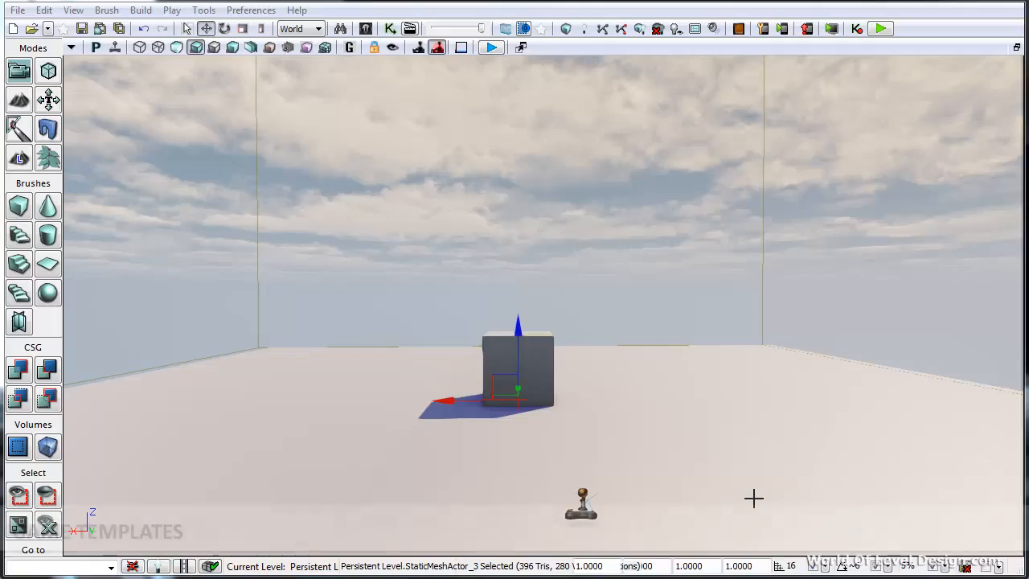
pyautogui.rightClick(404, 457)
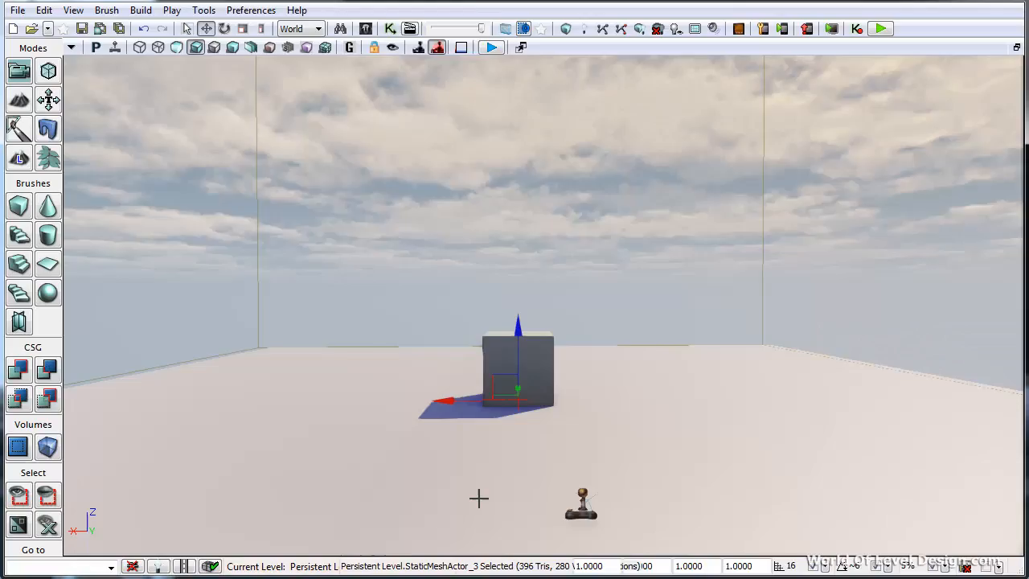
pyautogui.rightClick(479, 498)
pyautogui.click(524, 466)
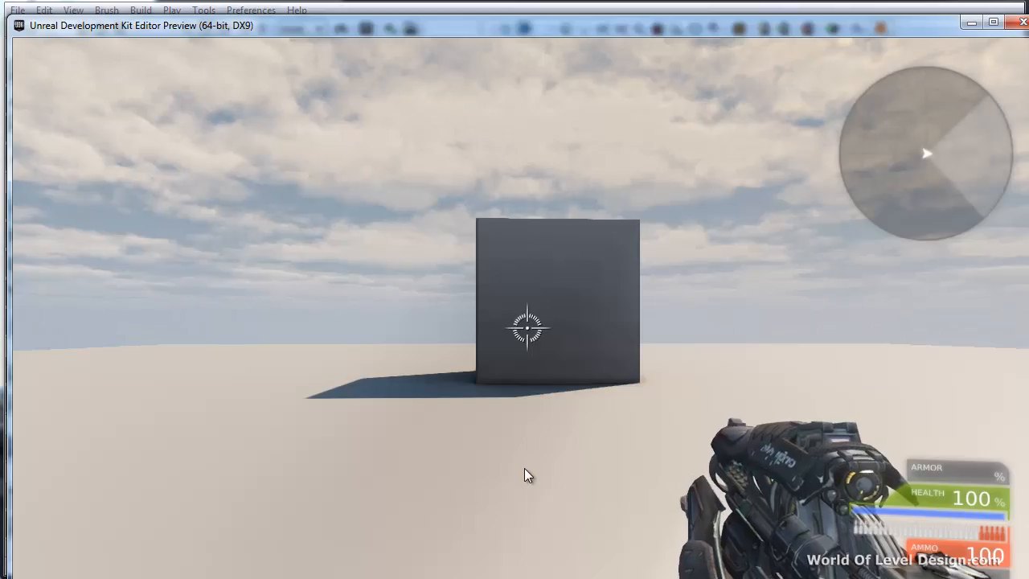
pyautogui.press('Escape')
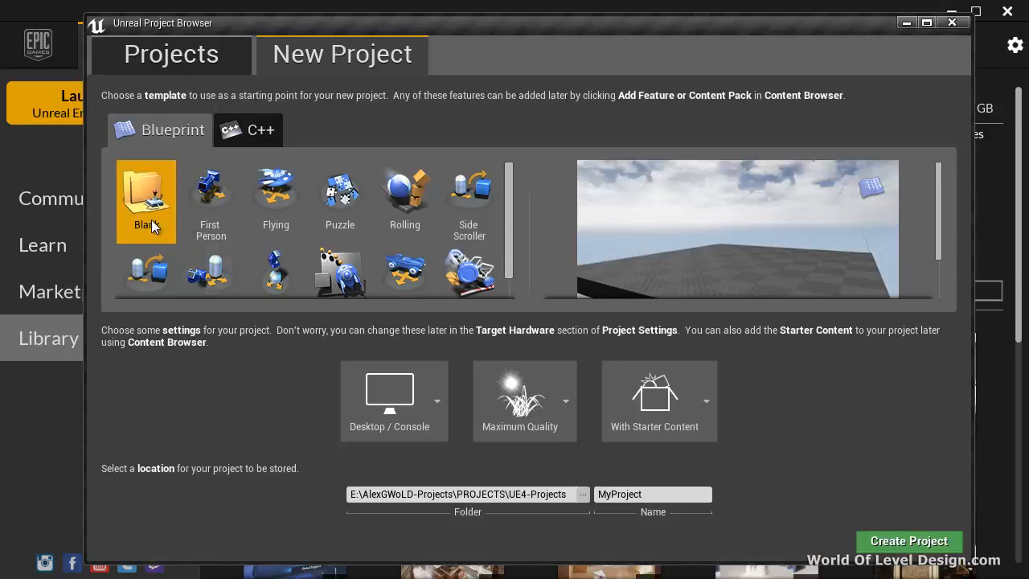
# Preview the First Person, Flying, Puzzle, Side Scroller and Third Person Blueprint templates for a new Unreal Engine 4 project
pyautogui.click(211, 201)
pyautogui.click(287, 207)
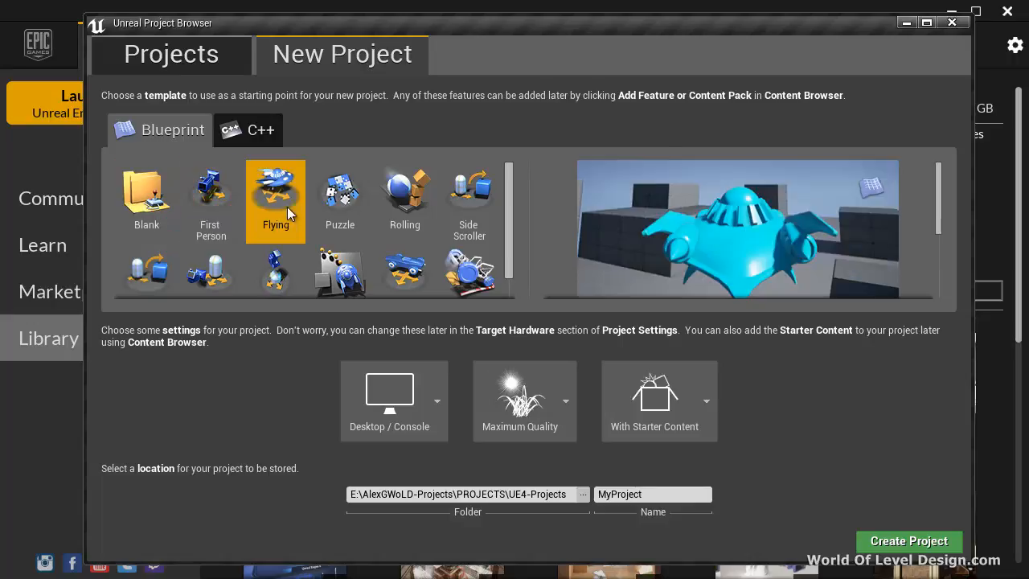
pyautogui.click(340, 201)
pyautogui.click(491, 205)
pyautogui.scroll(-1, 492, 204)
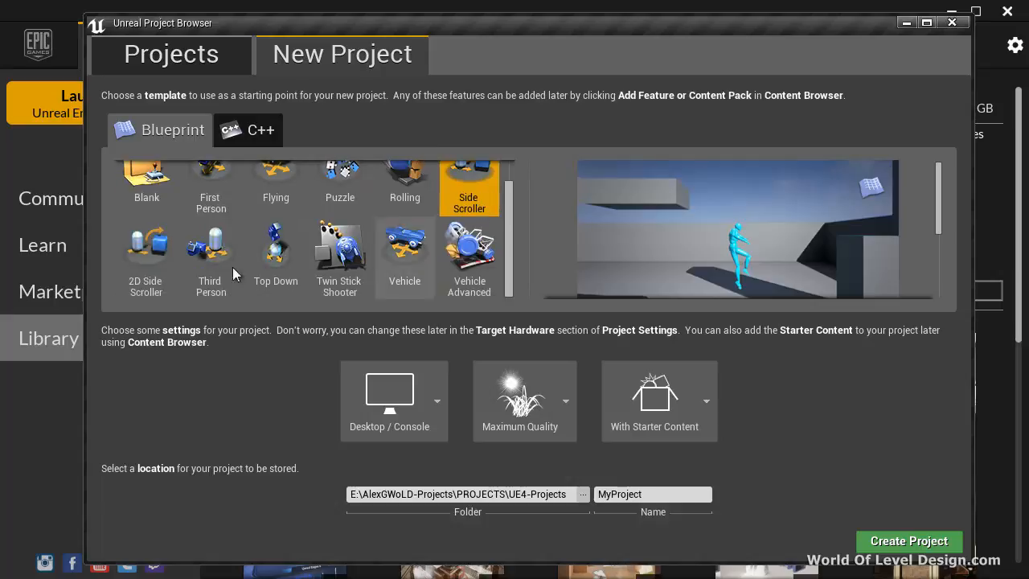
pyautogui.click(211, 257)
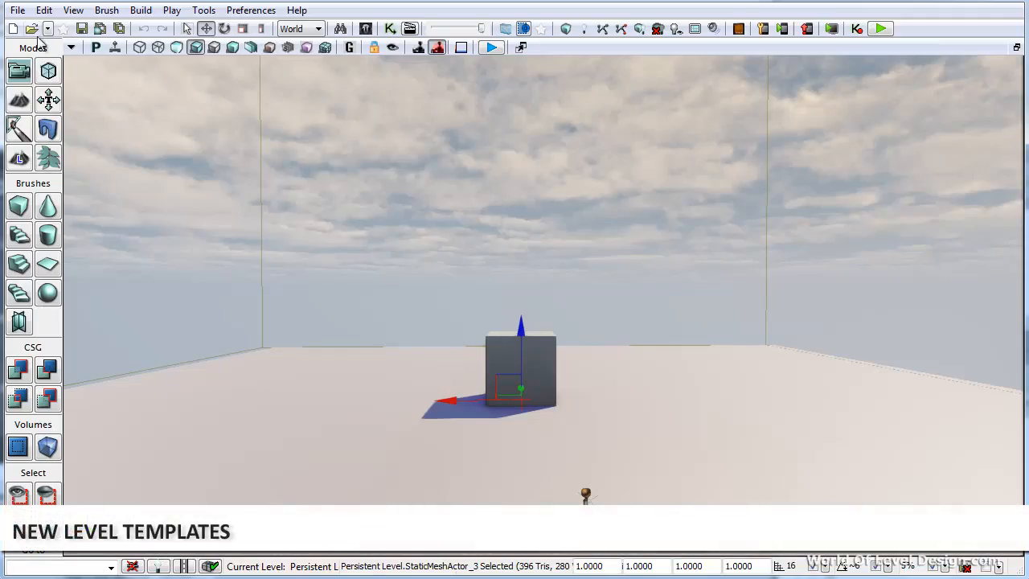
# Switch to the UDK editor and open its new level template choices
pyautogui.click(18, 11)
pyautogui.click(36, 27)
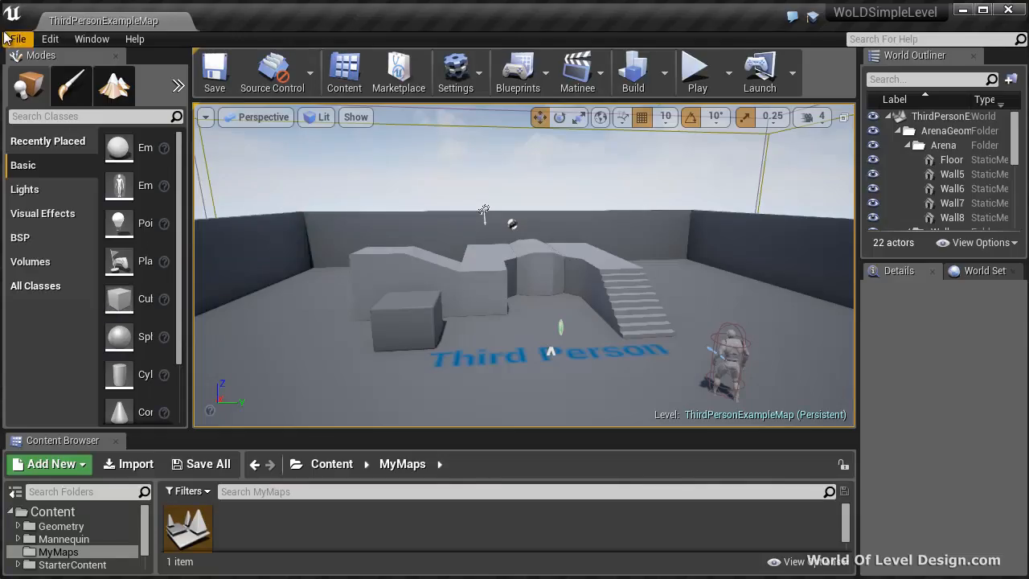
# Create a new Unreal Engine 4 level from the Default template and select its Light Source
pyautogui.click(18, 40)
pyautogui.click(44, 71)
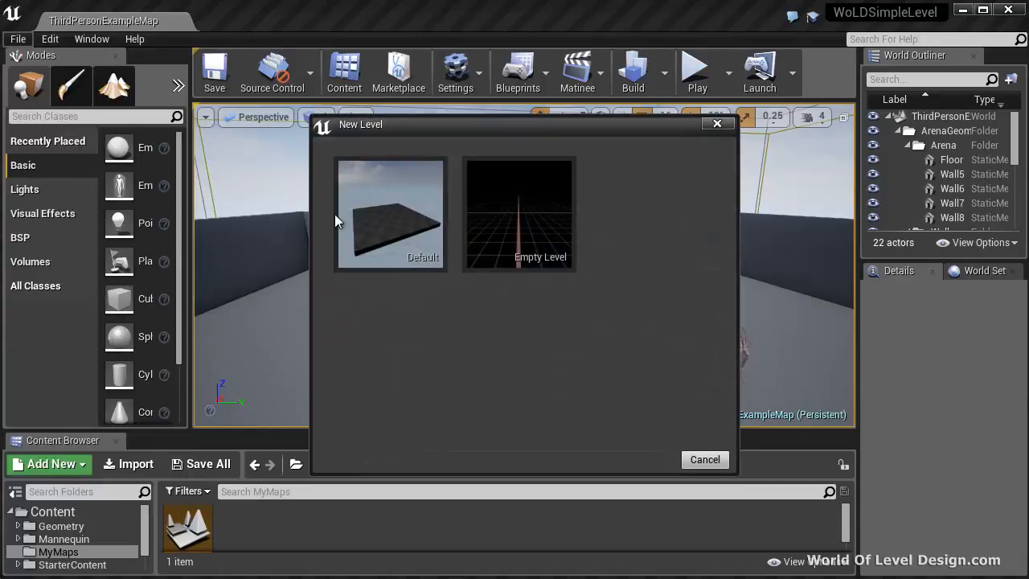
pyautogui.click(392, 223)
pyautogui.moveTo(418, 215); pyautogui.dragTo(592, 349, button='right')
pyautogui.click(607, 301)
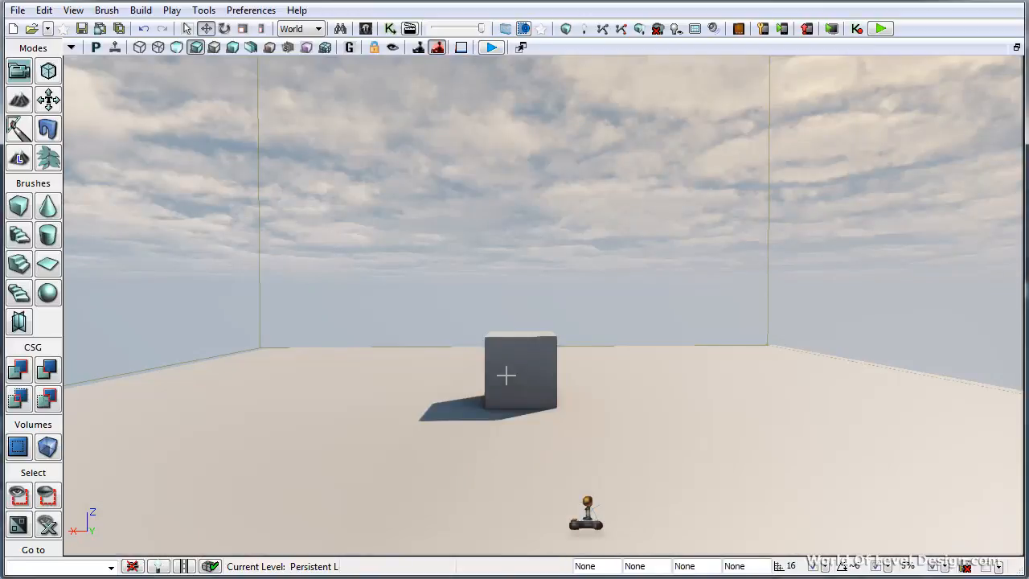
# Toggle the perspective viewport in the UDK editor between maximized and the four-view layout
pyautogui.press('x')
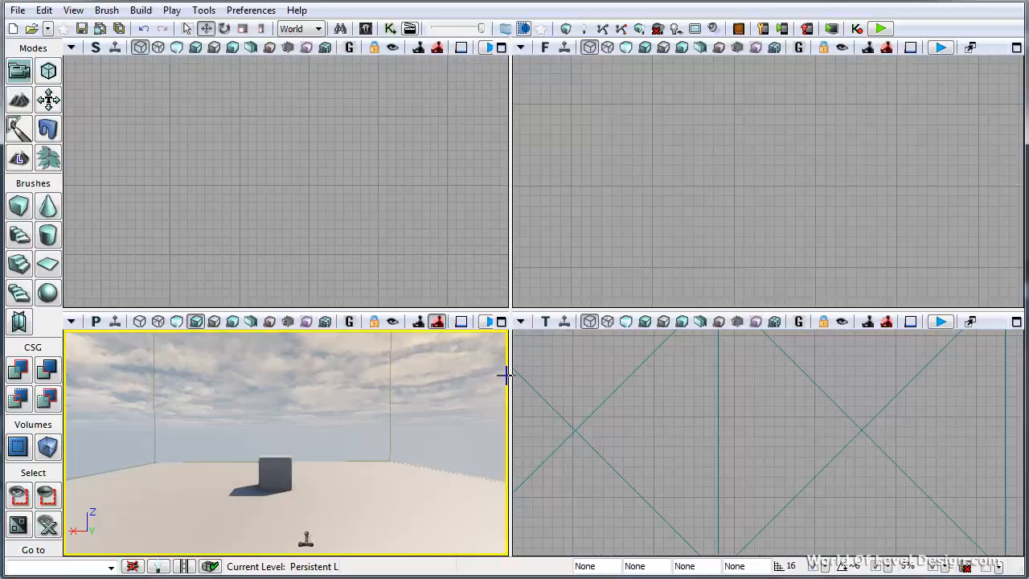
pyautogui.press('x')
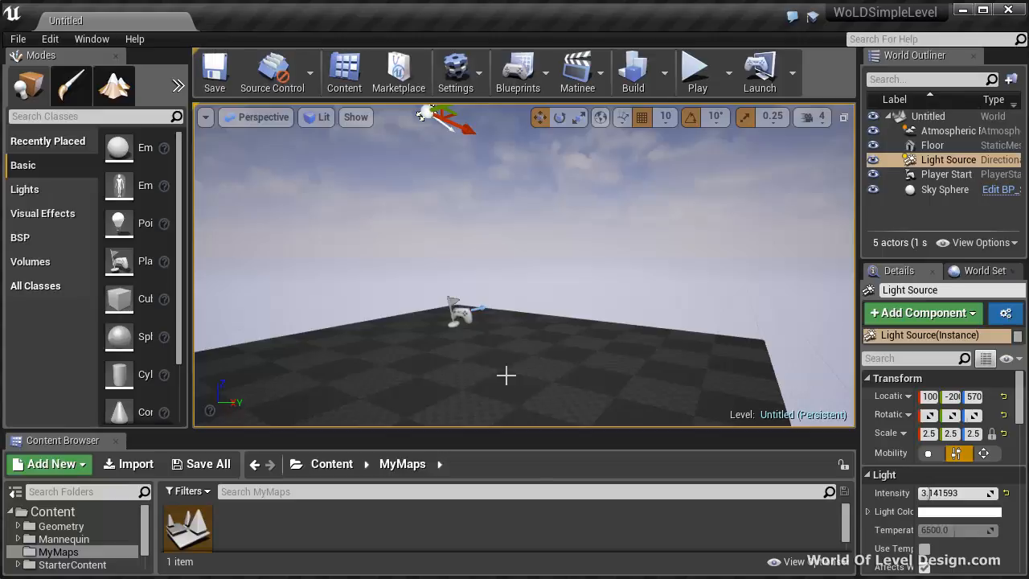
# Open the Keyboard Shortcuts section of the Unreal Engine 4 Editor Preferences
pyautogui.click(93, 39)
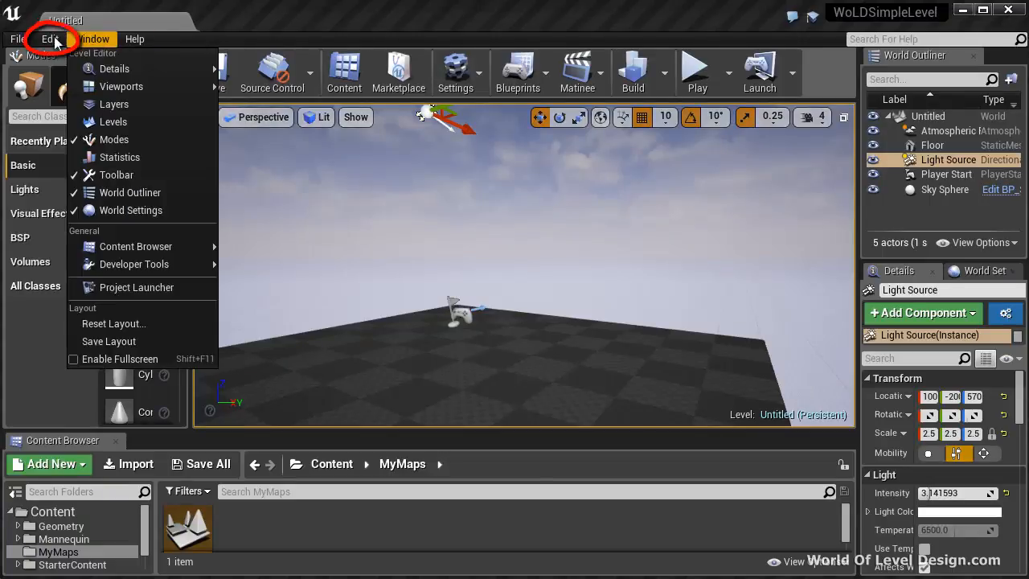
pyautogui.moveTo(49, 39)
pyautogui.click(87, 245)
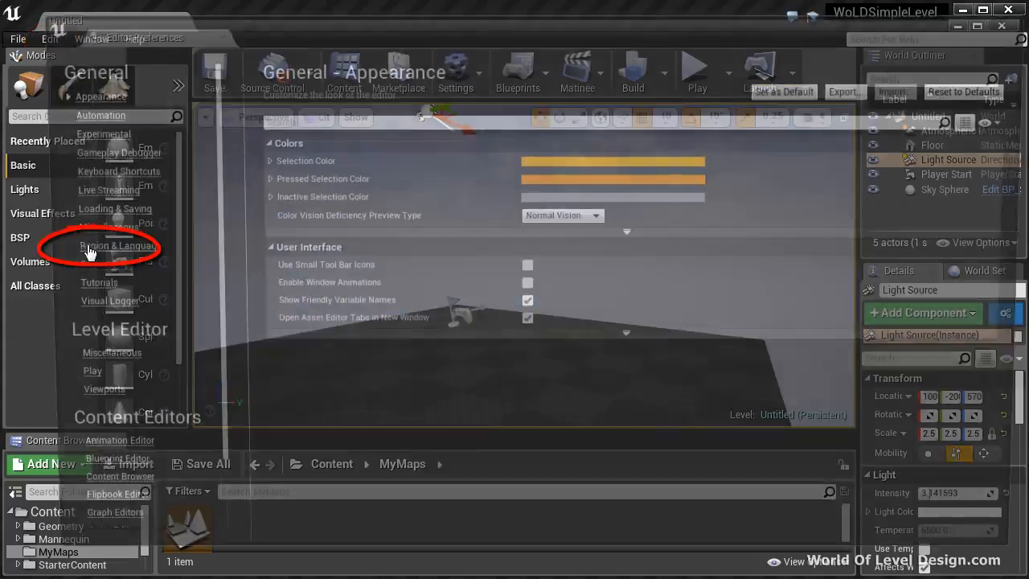
pyautogui.click(93, 172)
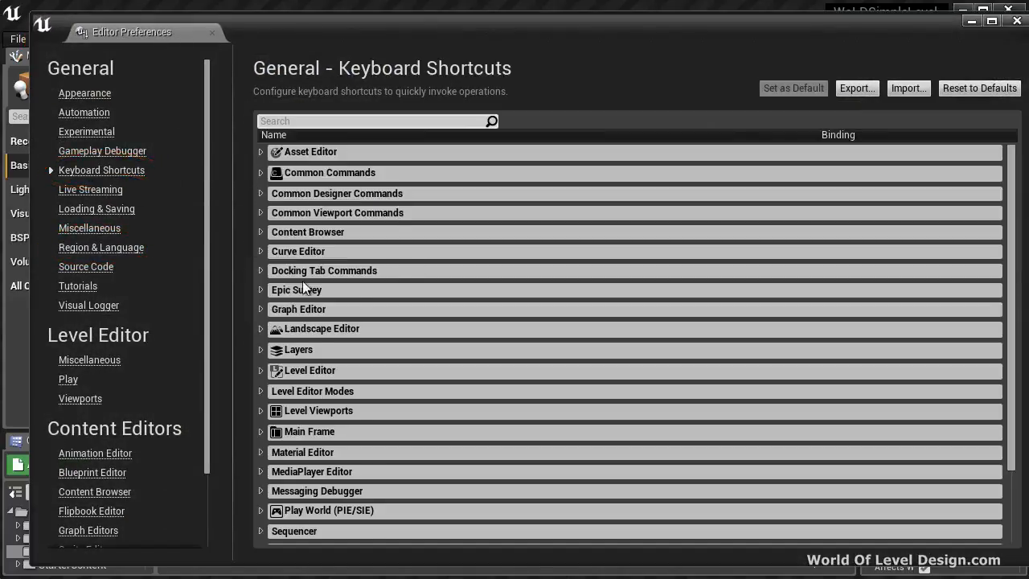
# Search the keyboard shortcuts for "max" and bind Maximize Viewport to Alt+X
pyautogui.scroll(-2, 318, 417)
pyautogui.scroll(2, 318, 444)
pyautogui.write('max')
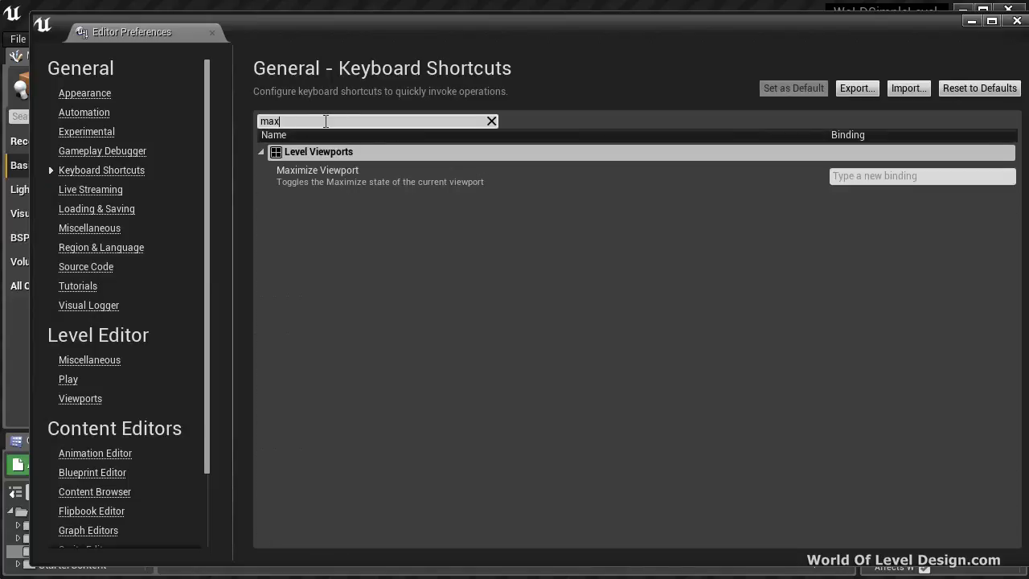
pyautogui.click(852, 176)
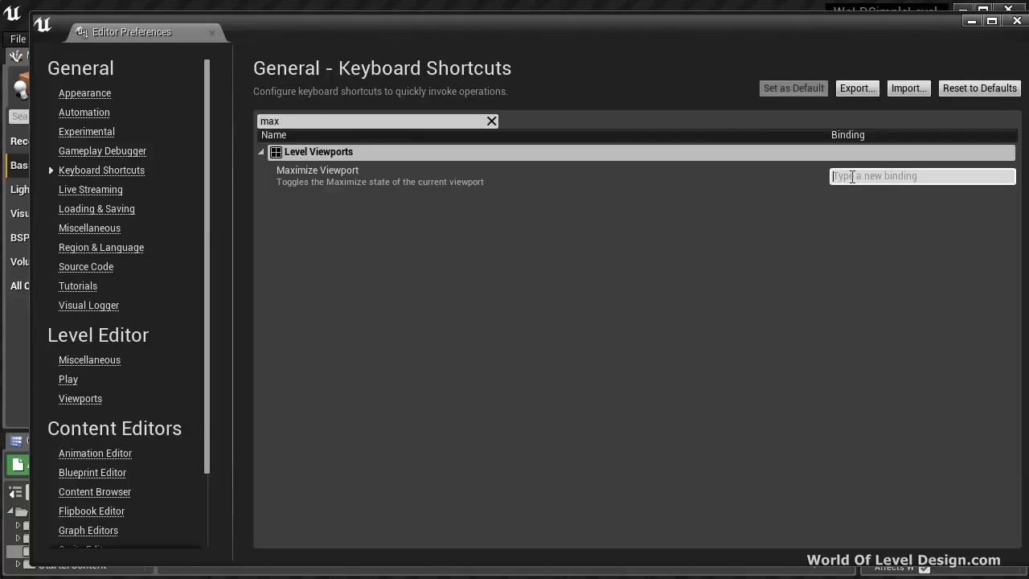
pyautogui.hotkey('alt', 'x')
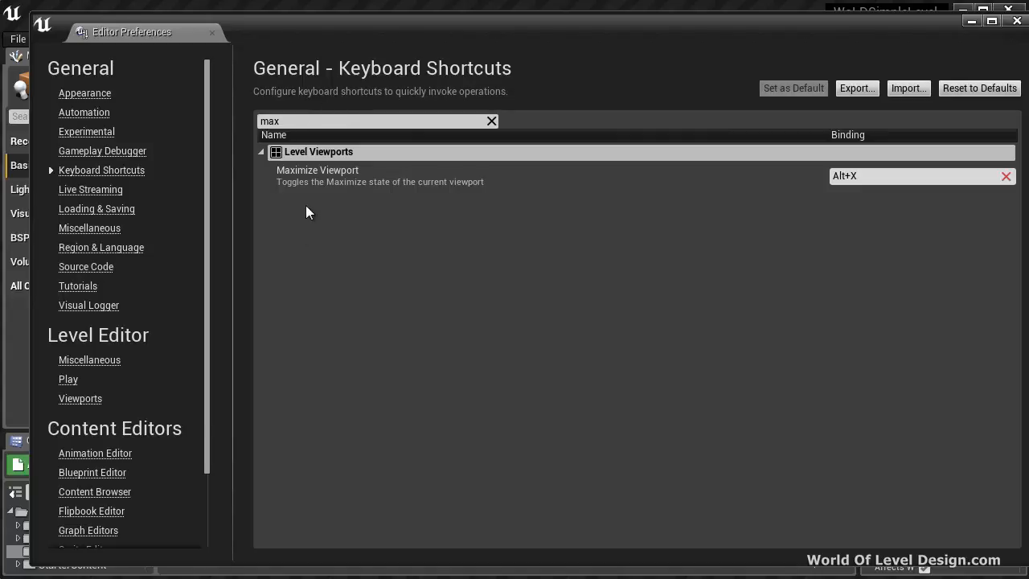
pyautogui.click(856, 88)
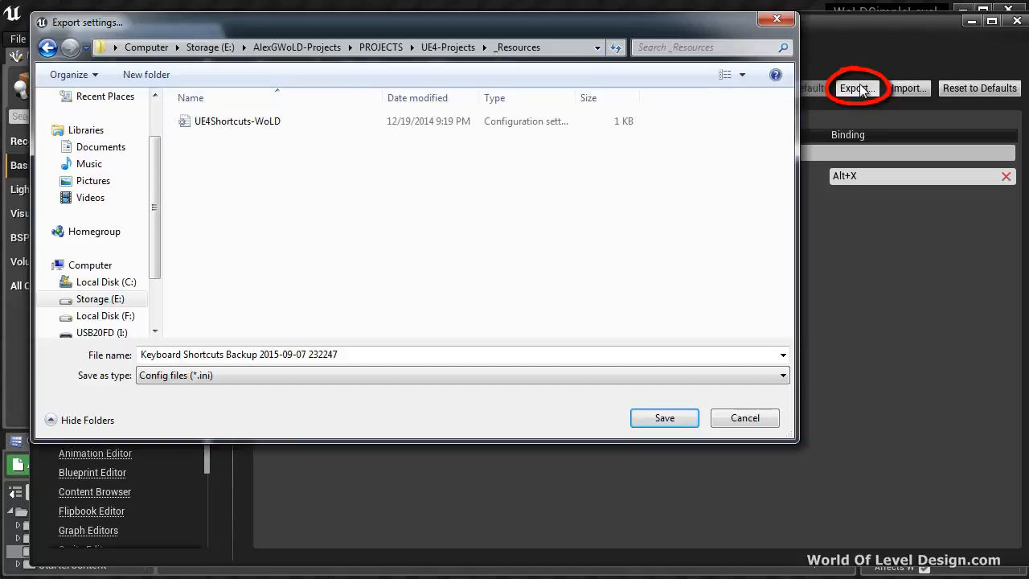
pyautogui.click(376, 356)
pyautogui.click(288, 185)
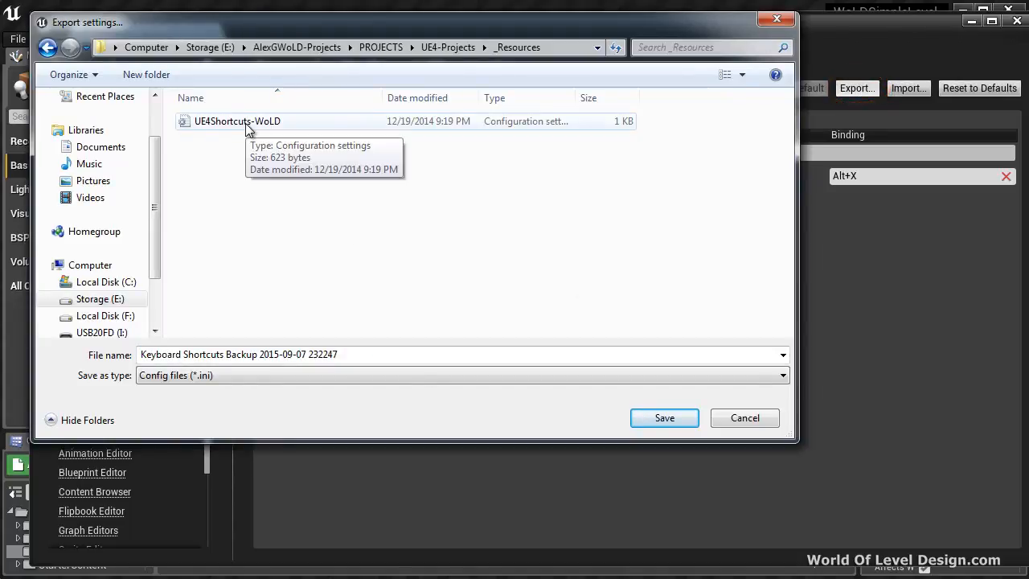
pyautogui.click(761, 419)
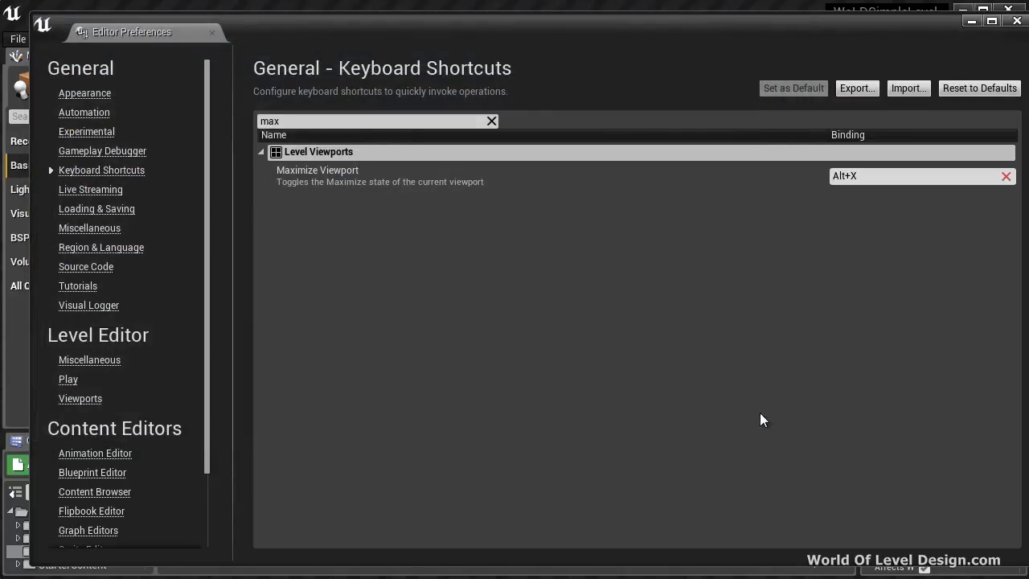
# Import the UE4Shortcuts-WoLD configuration file as keyboard shortcuts and restart the editor to apply it
pyautogui.click(906, 86)
pyautogui.click(303, 127)
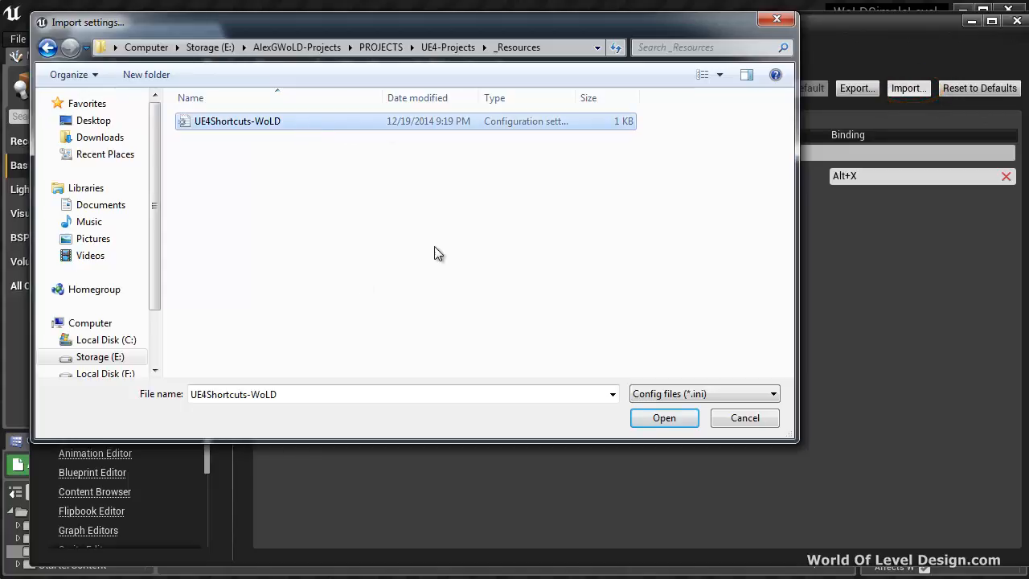
pyautogui.click(667, 417)
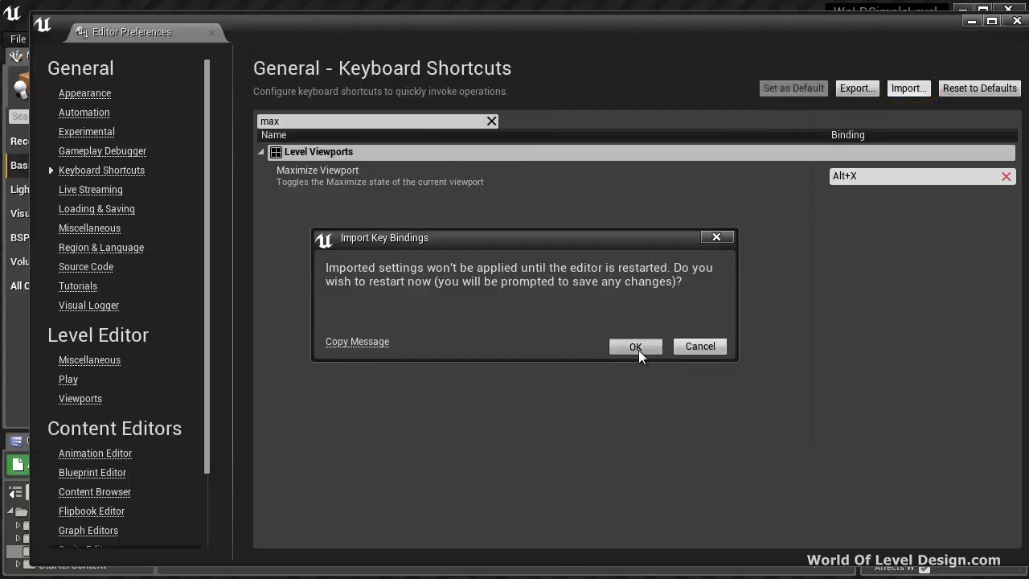
pyautogui.click(635, 347)
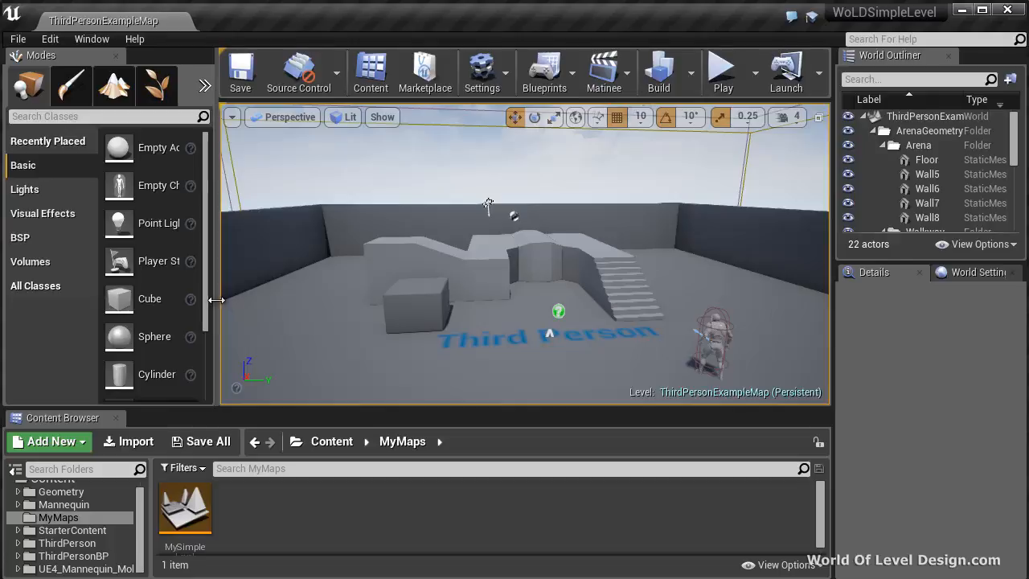
# Narrow the Modes panel, make the Content Browser taller and widen the World Outlier and Details column
pyautogui.moveTo(213, 295)
pyautogui.mouseDown()
pyautogui.moveTo(97, 294)
pyautogui.moveTo(251, 302)
pyautogui.moveTo(196, 305)
pyautogui.mouseUp()
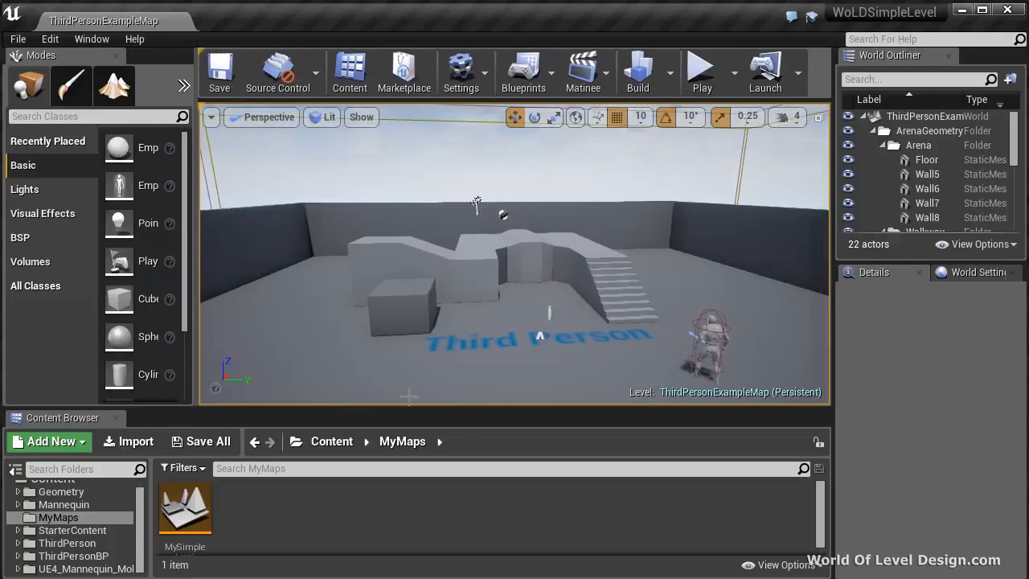
pyautogui.moveTo(418, 408)
pyautogui.mouseDown()
pyautogui.moveTo(415, 444)
pyautogui.moveTo(419, 389)
pyautogui.mouseUp()
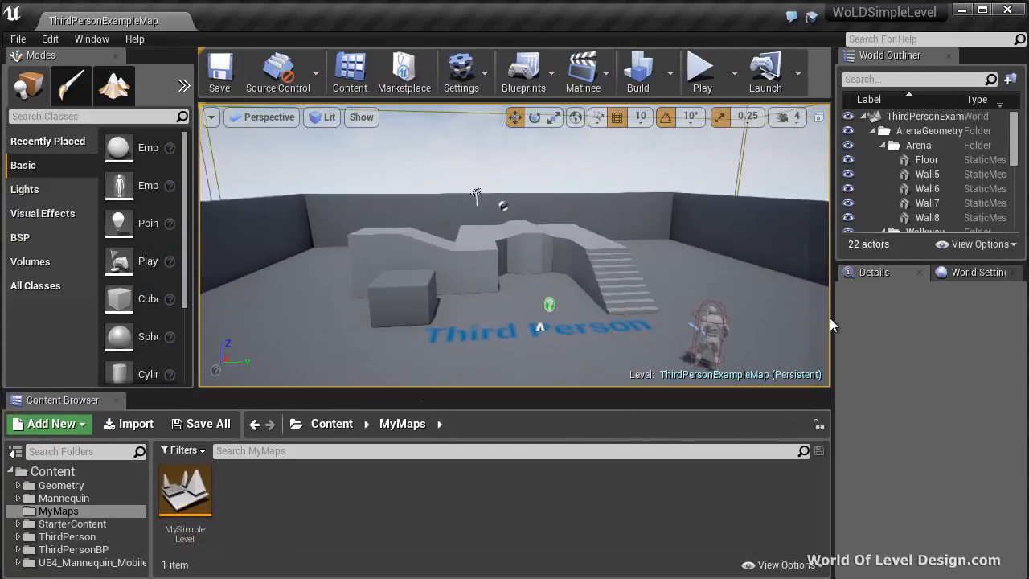
pyautogui.moveTo(831, 318)
pyautogui.mouseDown()
pyautogui.moveTo(863, 319)
pyautogui.moveTo(819, 318)
pyautogui.mouseUp()
# Dock the Details panel above the Modes panel and return it to its place beside World Settings
pyautogui.moveTo(858, 273); pyautogui.dragTo(96, 130)
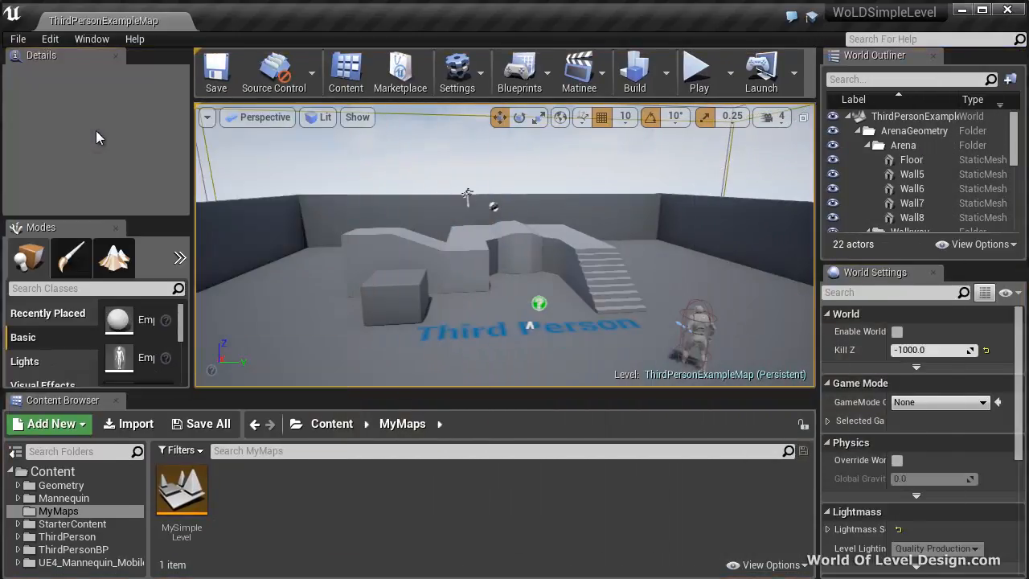
pyautogui.moveTo(52, 60); pyautogui.dragTo(844, 286)
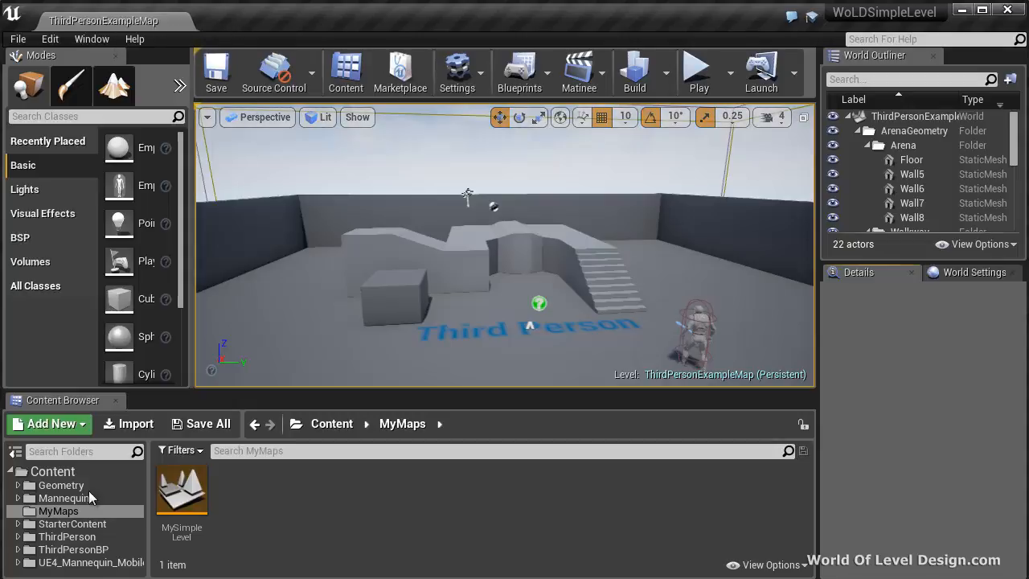
# Filter the Content folder by Material and open M_AssetPlatform, docking its editor beside the level tab
pyautogui.click(185, 450)
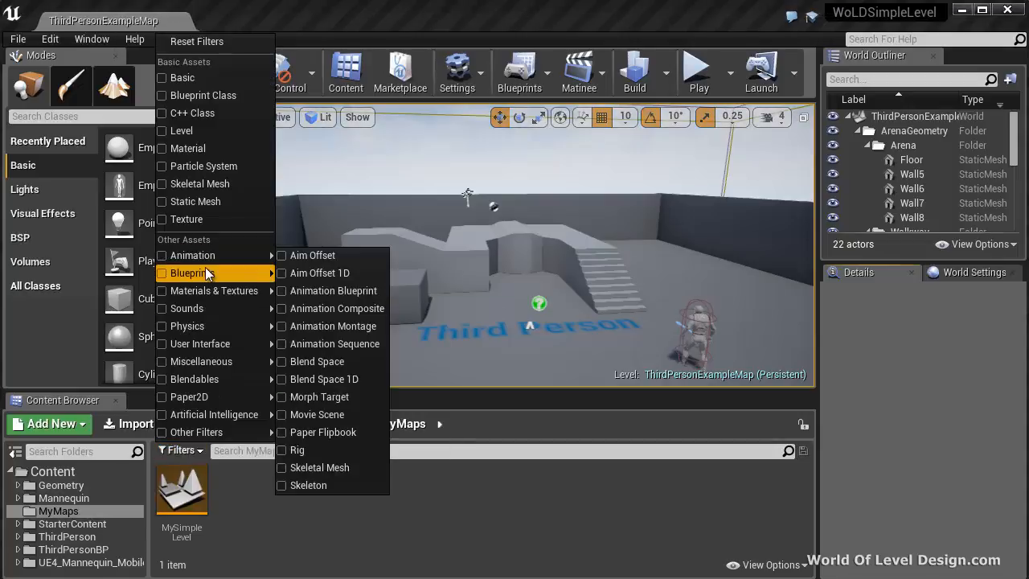
pyautogui.click(162, 150)
pyautogui.click(52, 471)
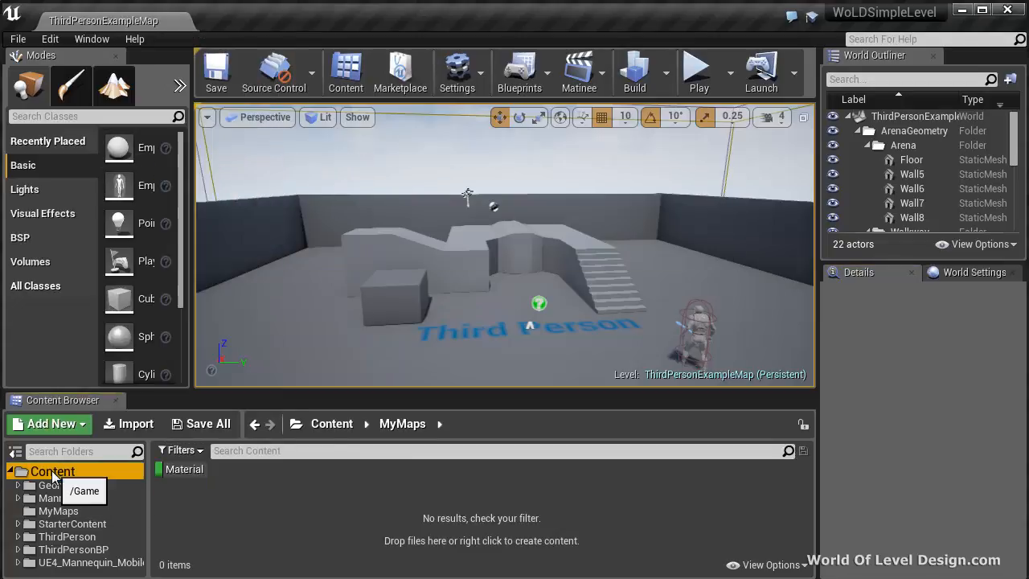
pyautogui.doubleClick(241, 511)
pyautogui.moveTo(207, 64); pyautogui.dragTo(232, 25)
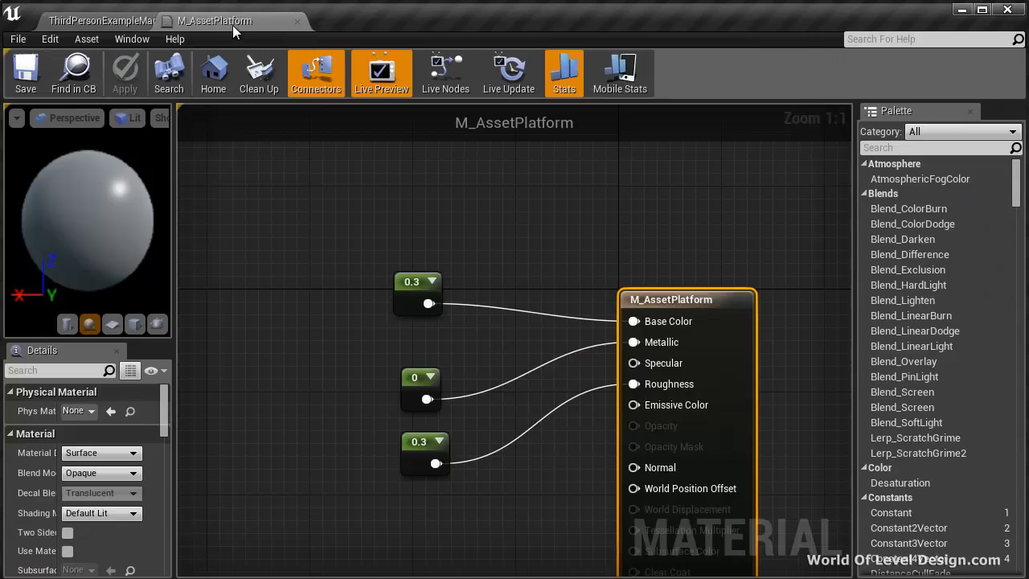
# Open a second Content Browser from the level editor and dock it as a tab beside M_AssetPlatform
pyautogui.click(146, 22)
pyautogui.click(92, 39)
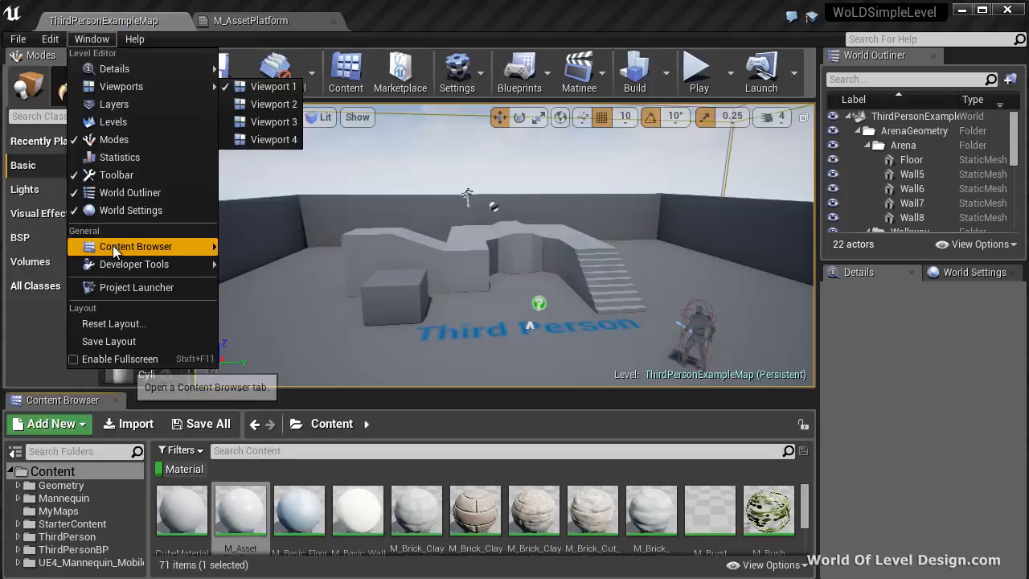
pyautogui.moveTo(112, 246)
pyautogui.click(277, 267)
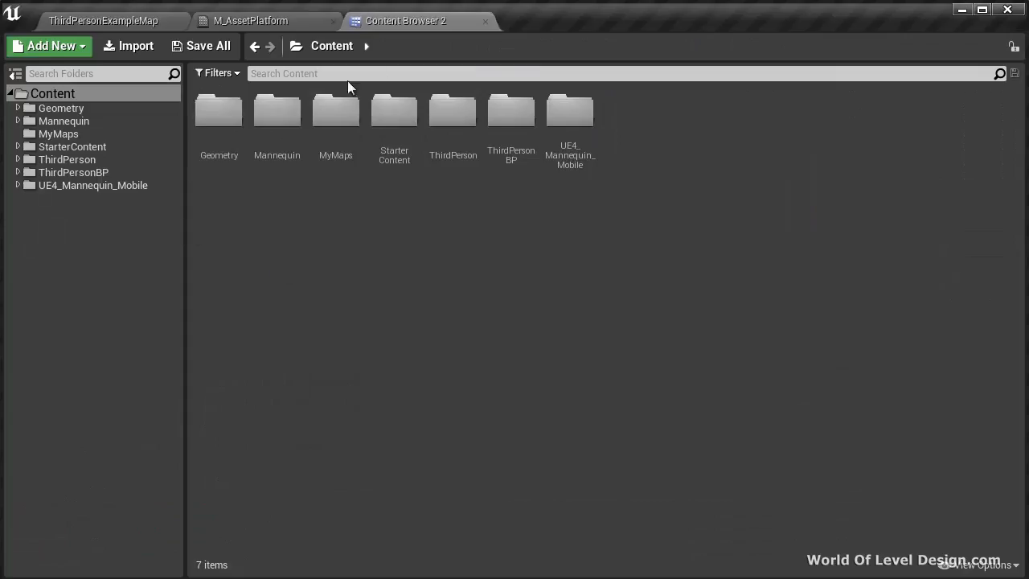
# Replace the Material filter with Static Mesh in the level's Content Browser and open the 1M_Cube_Chamfer mesh
pyautogui.click(120, 22)
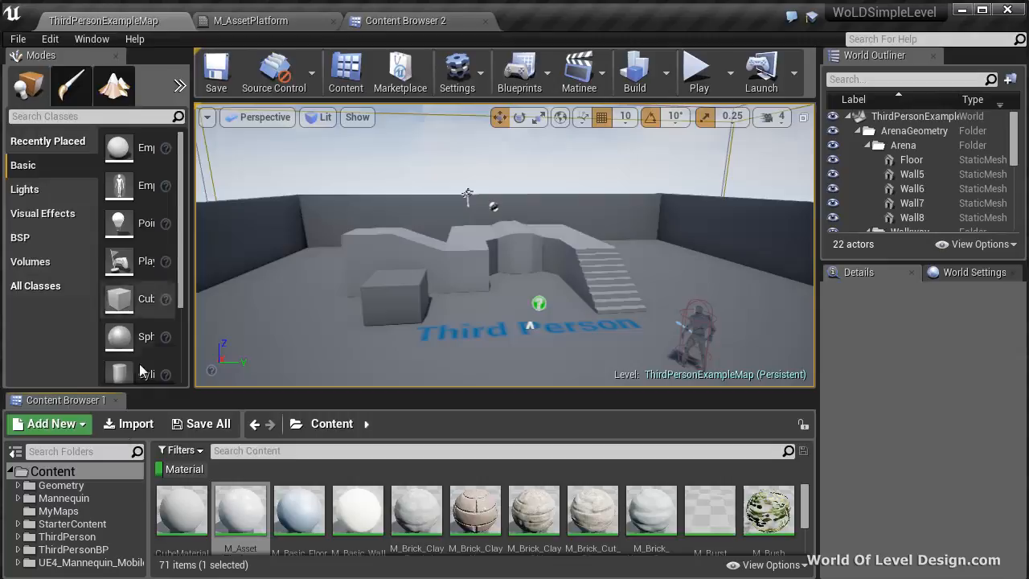
pyautogui.click(184, 469)
pyautogui.click(178, 450)
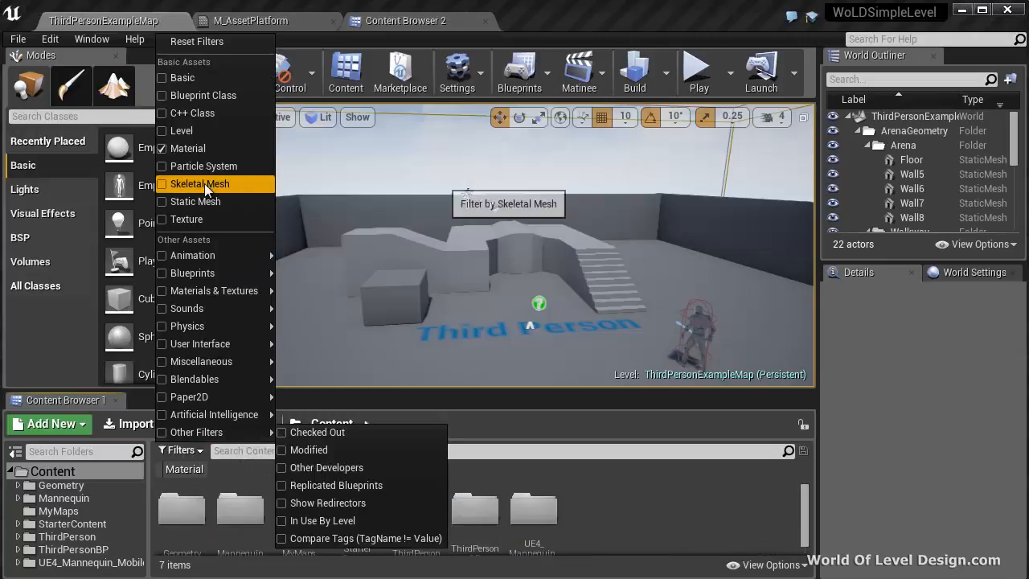
pyautogui.click(190, 201)
pyautogui.doubleClick(246, 513)
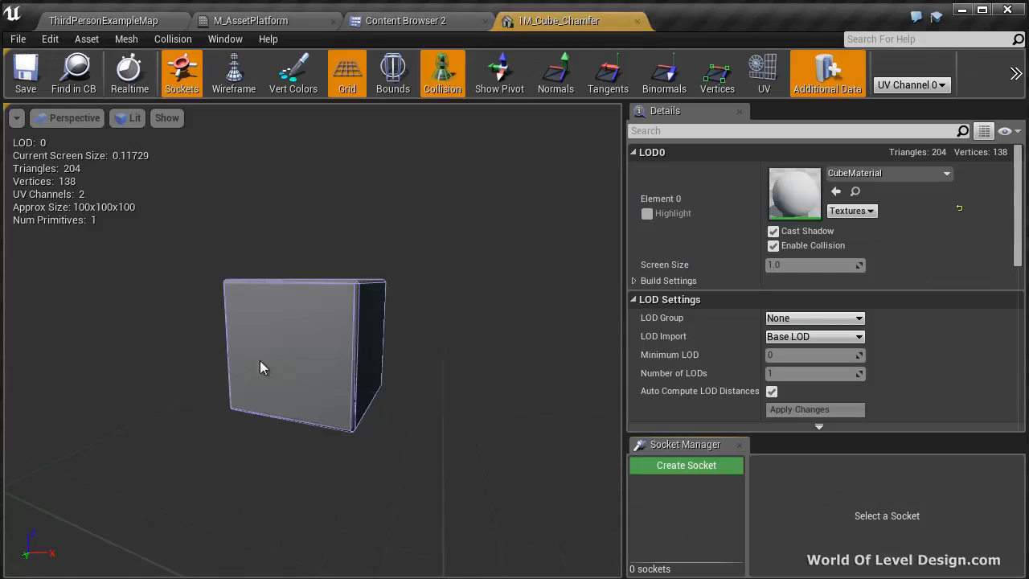
# Switch between the docked Content Browser 2, M_AssetPlatform, level and 1M_Cube_Chamfer tabs
pyautogui.click(426, 21)
pyautogui.click(290, 22)
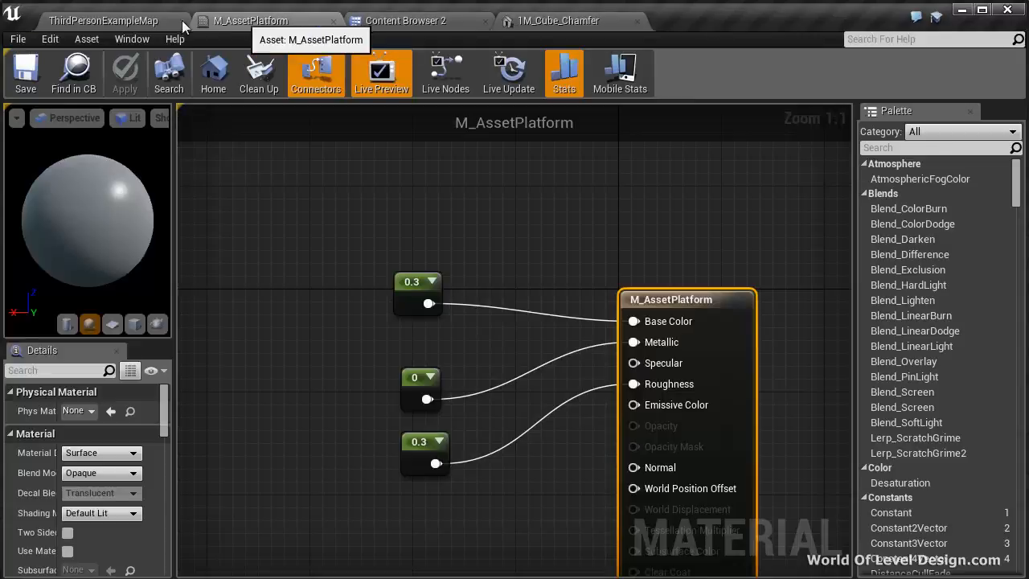
pyautogui.click(136, 23)
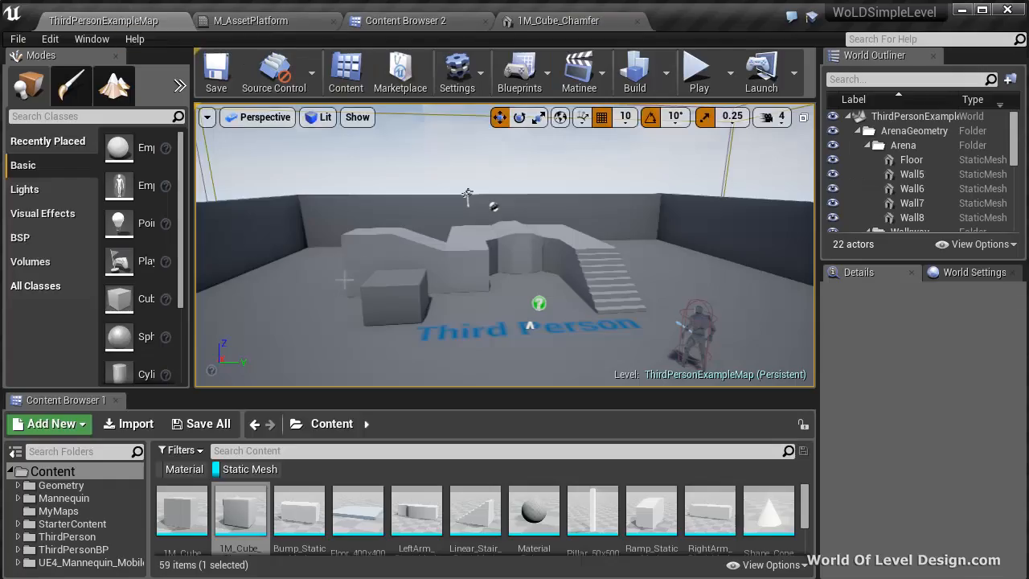
pyautogui.click(430, 21)
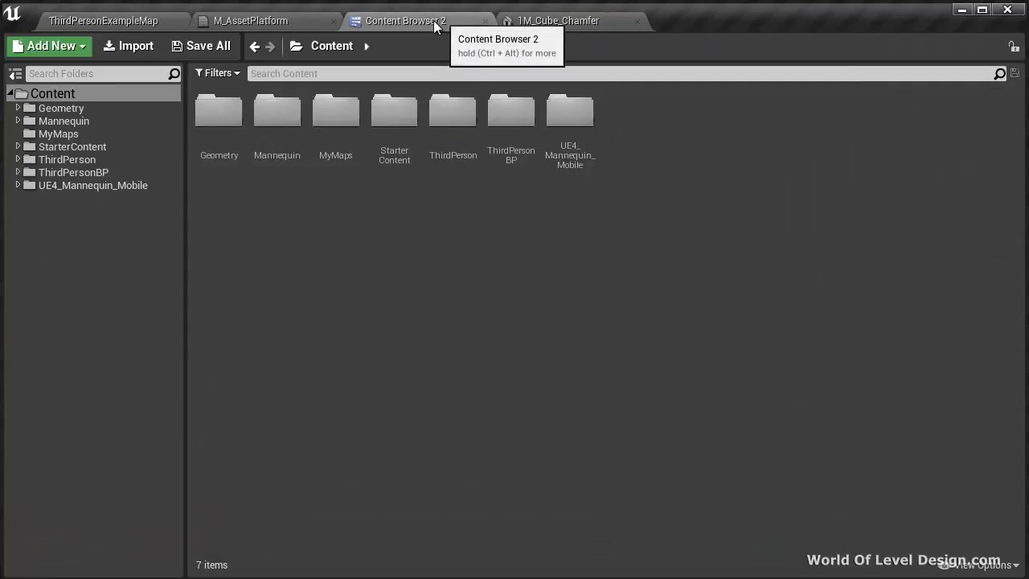
pyautogui.click(541, 23)
# Close the 1M_Cube_Chamfer, Content Browser 2 and M_AssetPlatform tabs
pyautogui.click(636, 21)
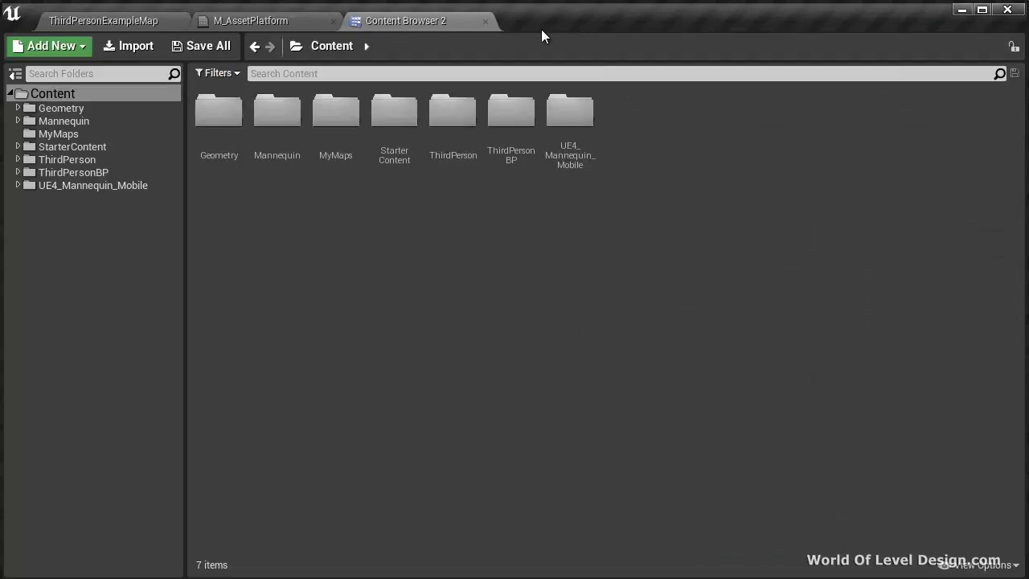
pyautogui.click(485, 21)
pyautogui.click(334, 20)
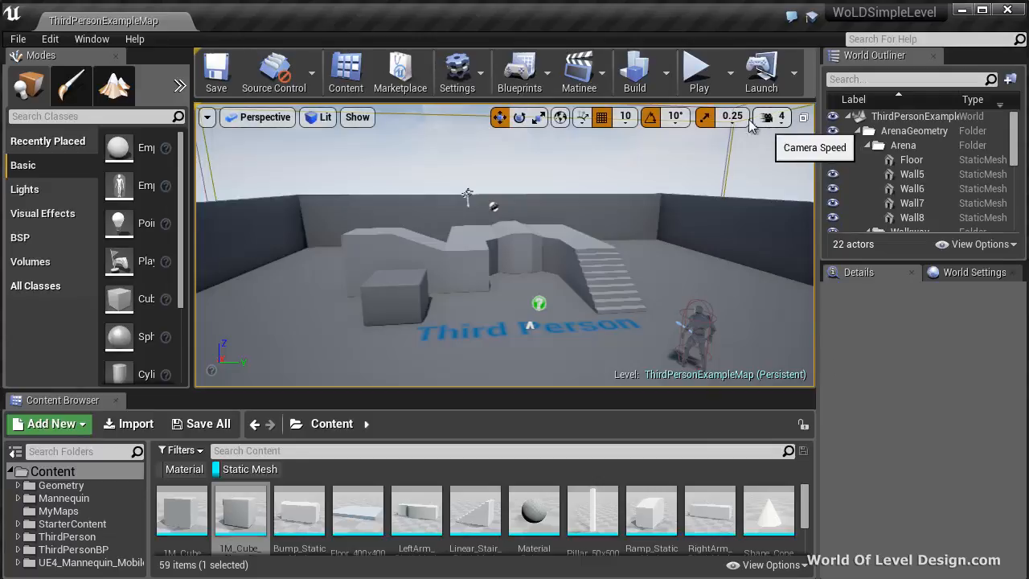
pyautogui.click(92, 38)
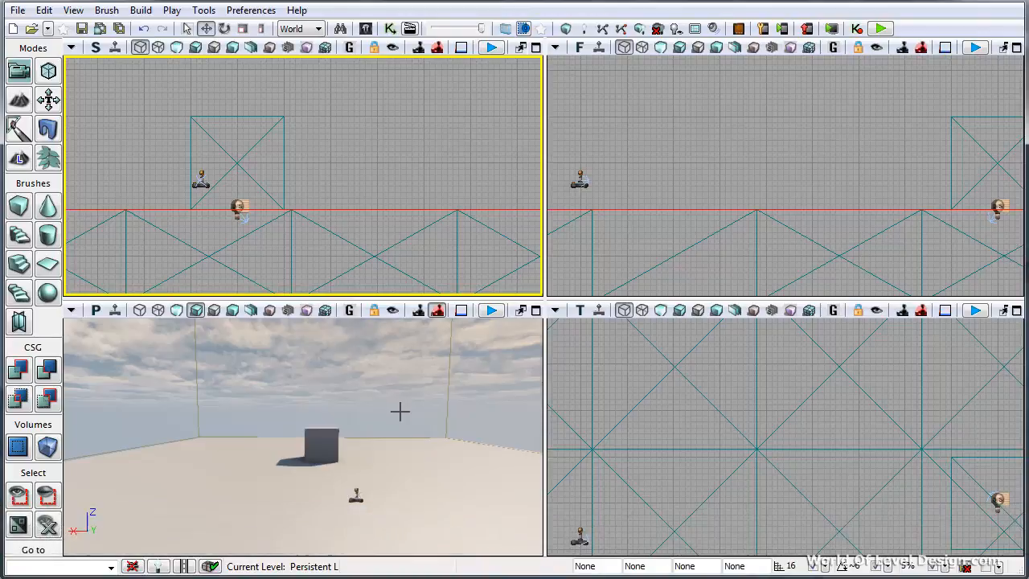
# Switch to UDK, maximize the perspective viewport and navigate around the cube scene
pyautogui.moveTo(402, 418); pyautogui.dragTo(413, 418, button='right')
pyautogui.press('F11')
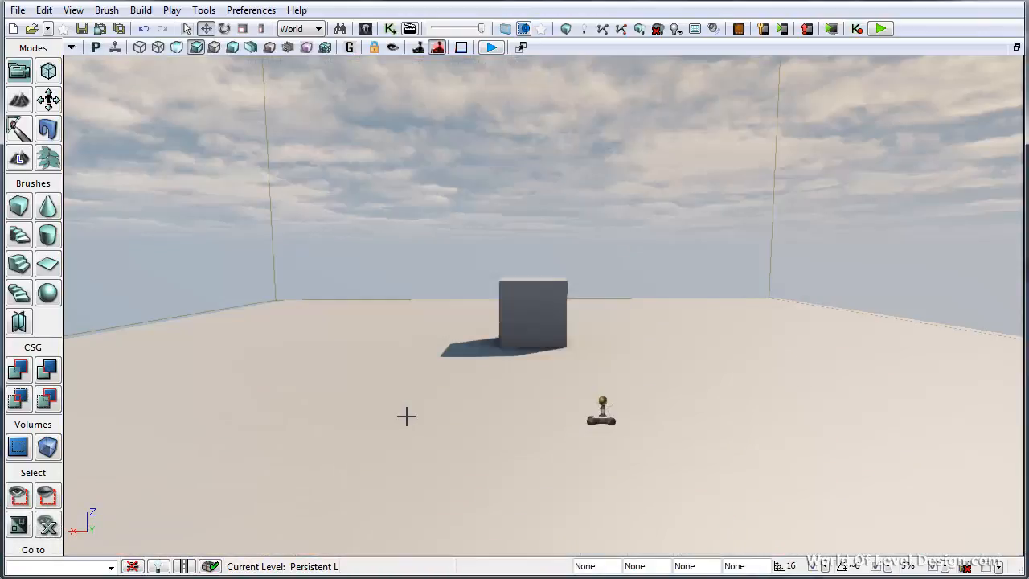
pyautogui.moveTo(406, 417)
pyautogui.mouseDown()
pyautogui.moveTo(426, 407)
pyautogui.moveTo(407, 416)
pyautogui.mouseUp()
pyautogui.moveTo(407, 416); pyautogui.dragTo(347, 365, button='right')
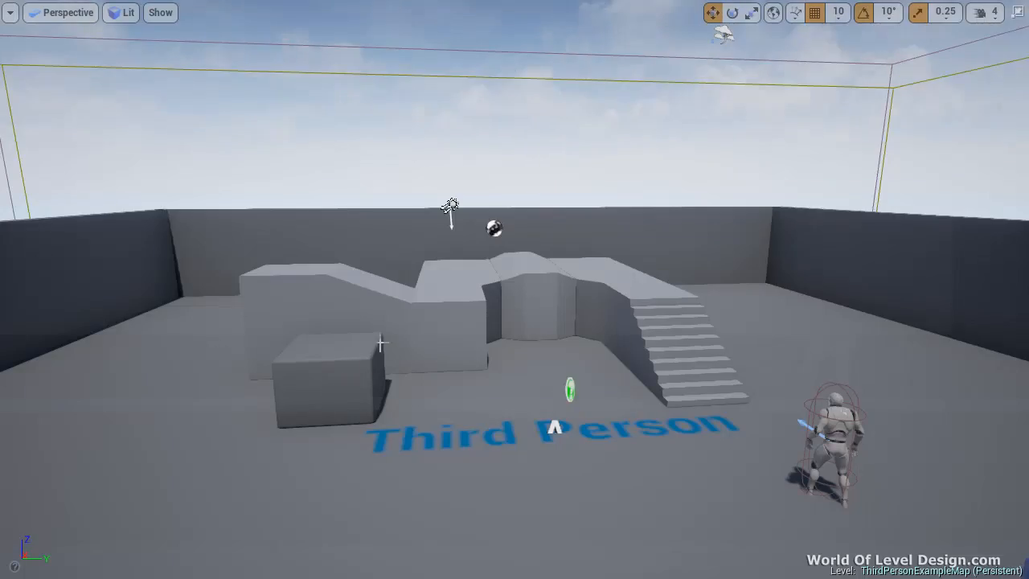
# Switch to Unreal Engine 4, fly through the Third Person level in the immersive viewport and restore the editor layout
pyautogui.moveTo(404, 257); pyautogui.dragTo(341, 265, button='right')
pyautogui.press('s')
pyautogui.press('w')
pyautogui.press('s')
pyautogui.press('d')
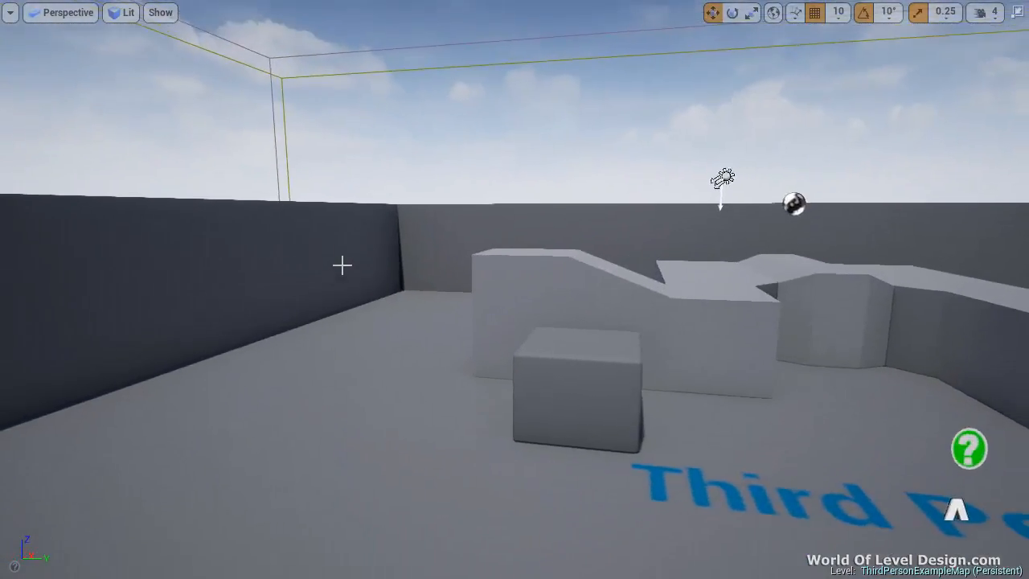
pyautogui.press('F11')
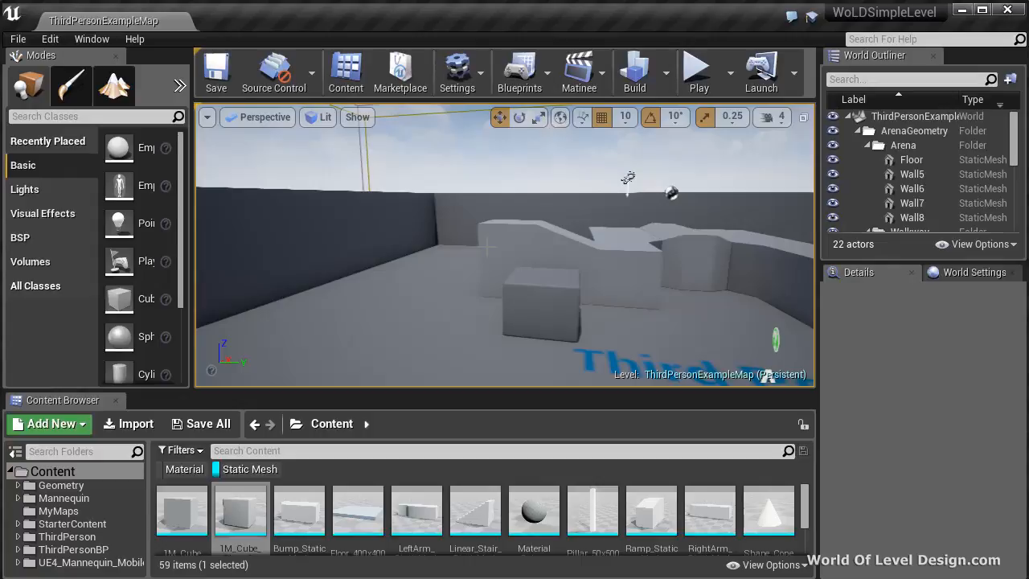
# Open the Level Editor Viewports section of the Editor Preferences and view the Flight Camera Control Type options
pyautogui.click(52, 40)
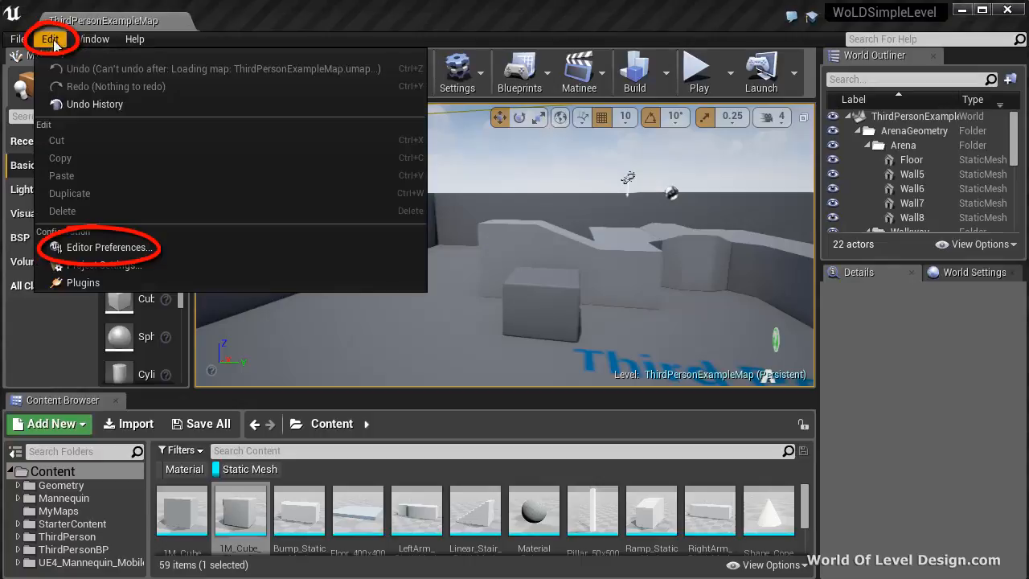
pyautogui.click(105, 247)
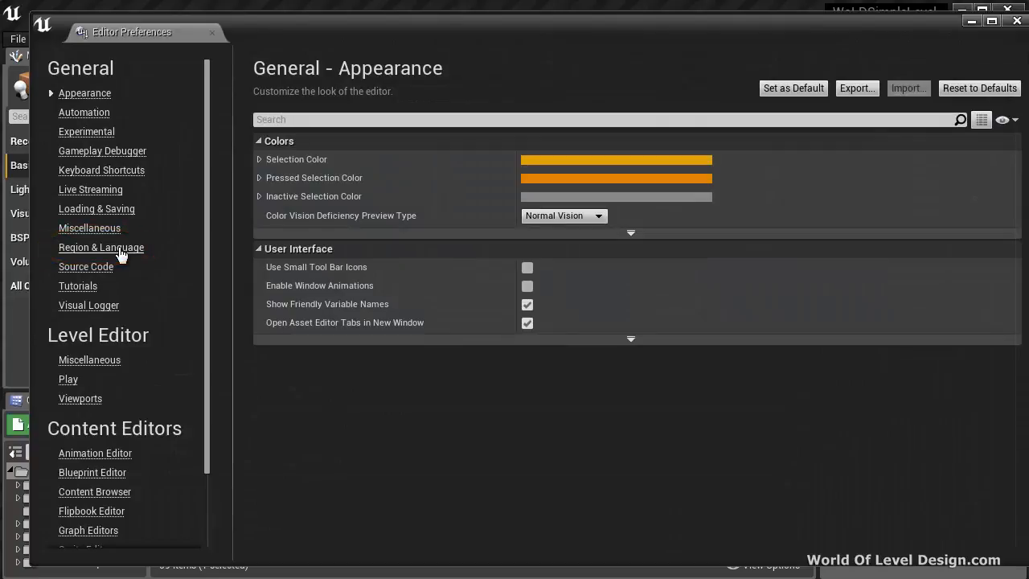
pyautogui.click(81, 398)
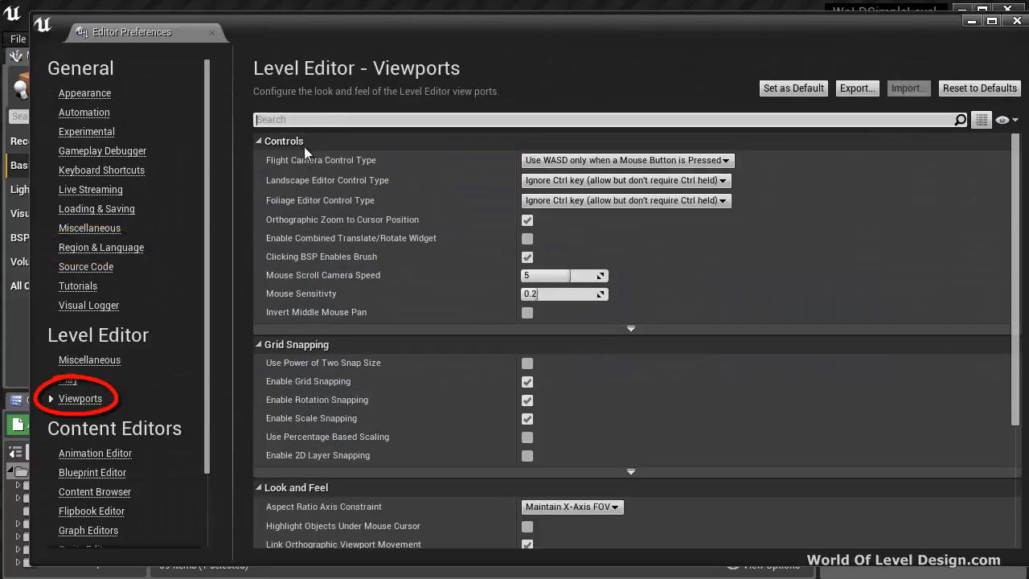
pyautogui.click(543, 164)
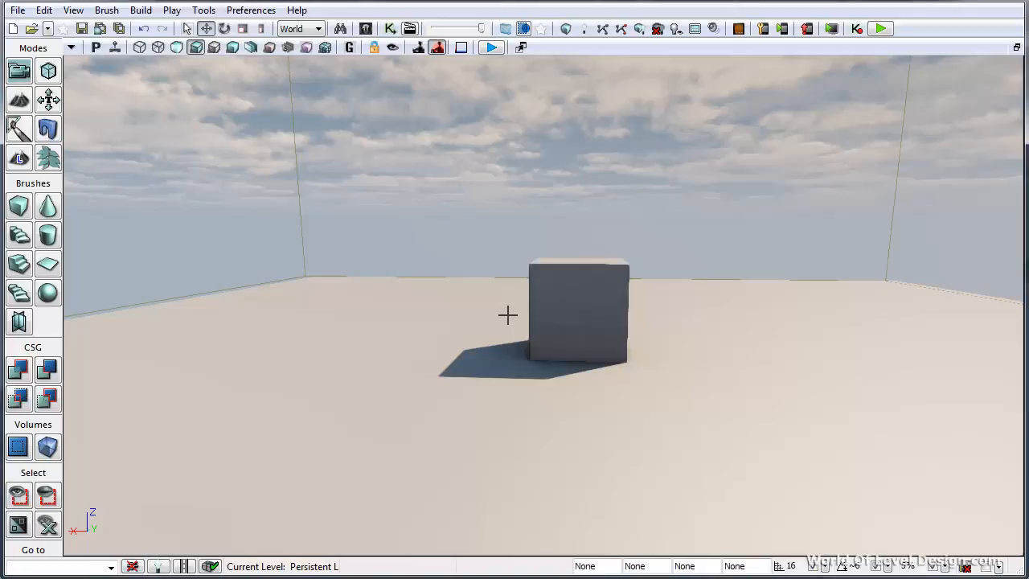
# Switch to UDK, select the cube in the perspective viewport and move the view around it
pyautogui.click(578, 311)
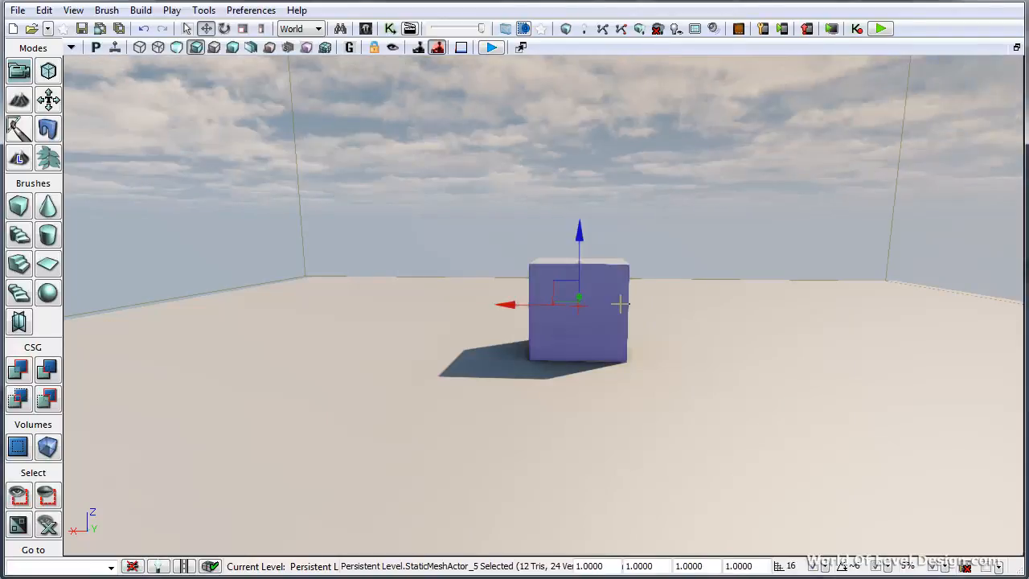
pyautogui.moveTo(644, 267); pyautogui.dragTo(659, 247)
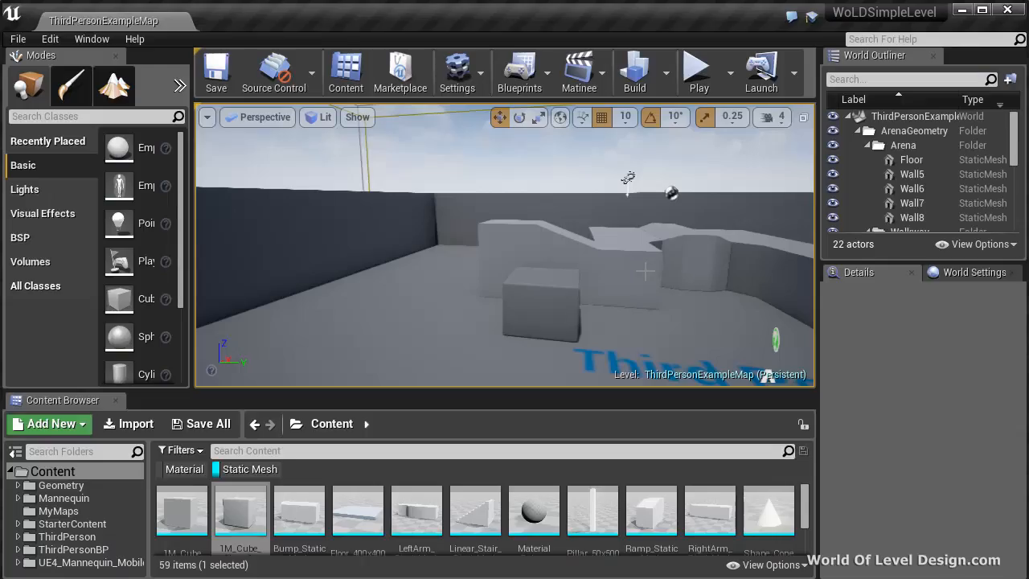
# Switch to Unreal Engine 4, make the viewport immersive, select the box in front of the ramp and orbit and dolly around it
pyautogui.press('F11')
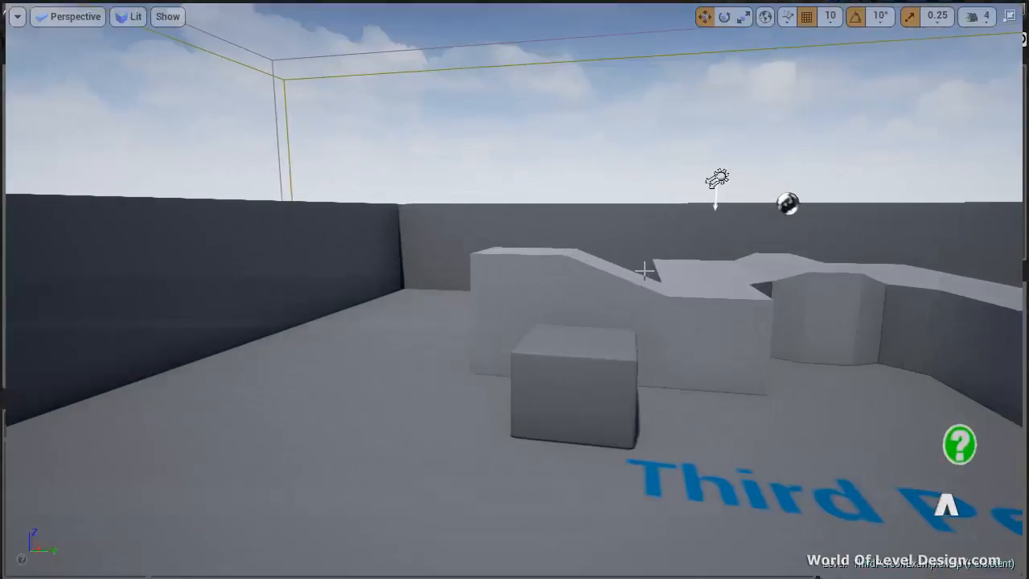
pyautogui.click(595, 394)
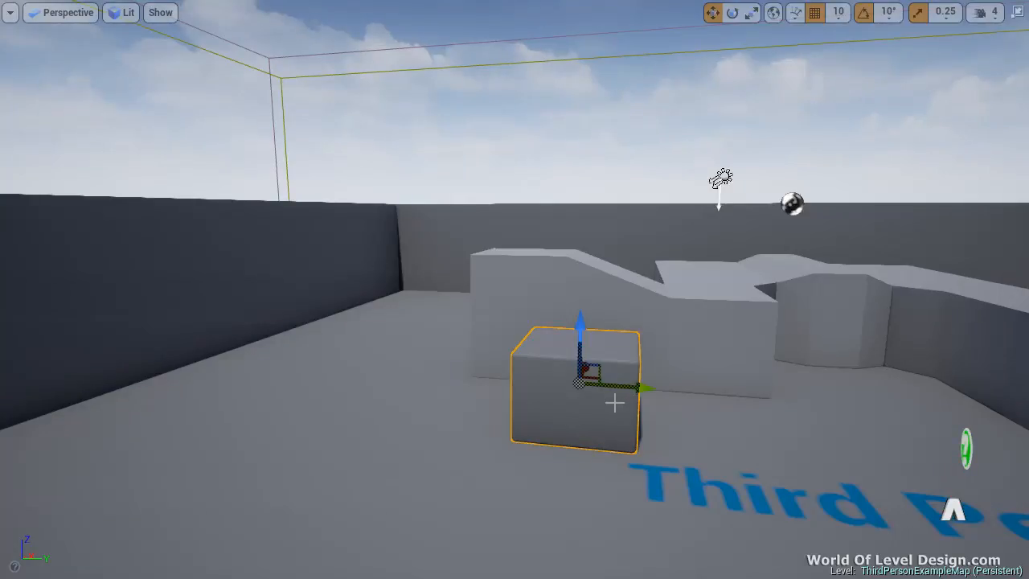
pyautogui.keyDown('alt'); pyautogui.moveTo(614, 403); pyautogui.dragTo(610, 431); pyautogui.keyUp('alt')
pyautogui.keyDown('alt'); pyautogui.moveTo(608, 428); pyautogui.dragTo(631, 375, button='right'); pyautogui.keyUp('alt')
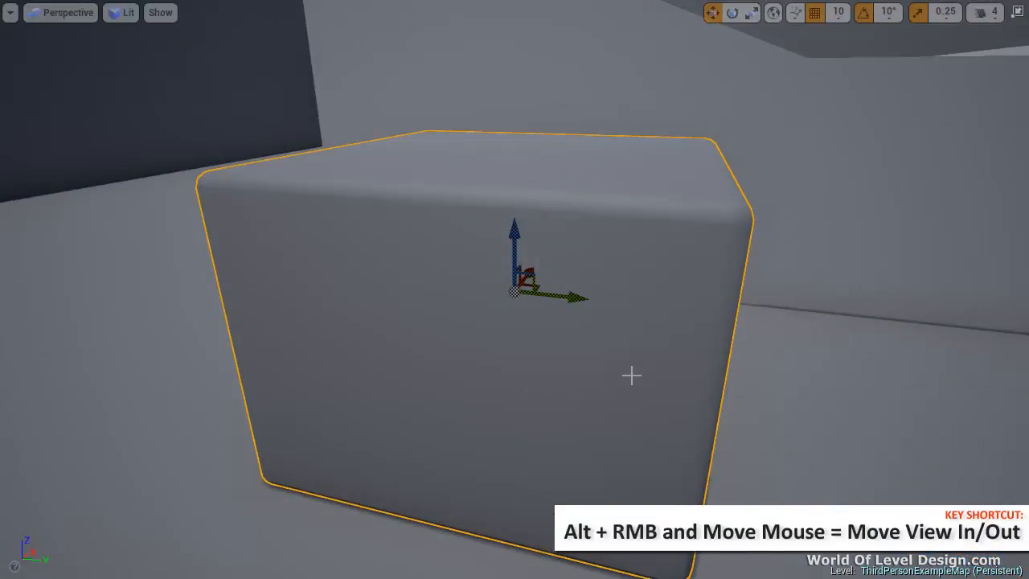
pyautogui.keyDown('alt'); pyautogui.moveTo(672, 337); pyautogui.dragTo(729, 365); pyautogui.keyUp('alt')
pyautogui.keyDown('alt'); pyautogui.moveTo(728, 366); pyautogui.dragTo(710, 257, button='right'); pyautogui.keyUp('alt')
pyautogui.keyDown('alt'); pyautogui.moveTo(709, 257); pyautogui.dragTo(722, 317); pyautogui.keyUp('alt')
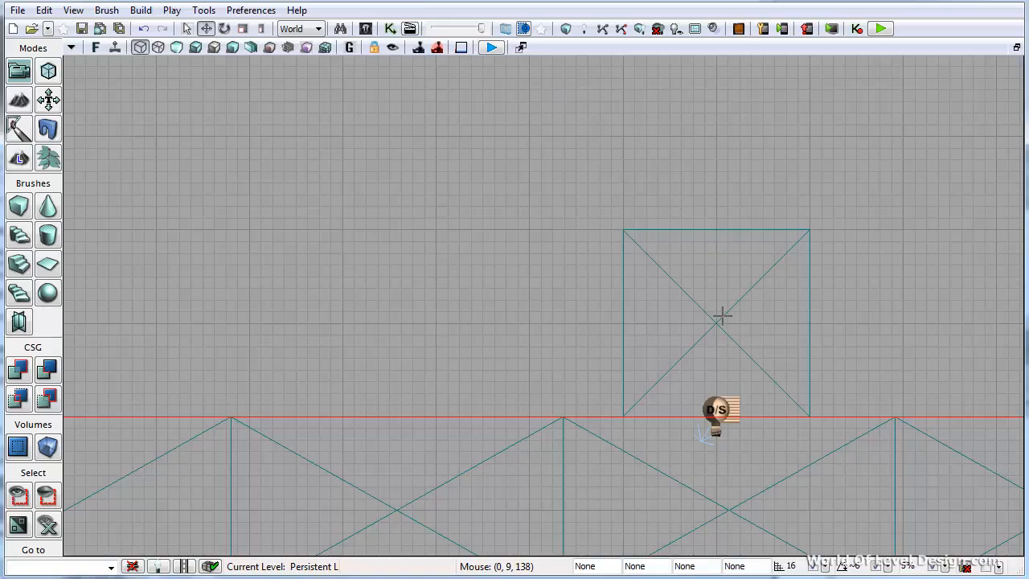
# Switch to UDK, marquee-select the cube in the Front wireframe viewport and clear the selection
pyautogui.moveTo(516, 232); pyautogui.dragTo(427, 239)
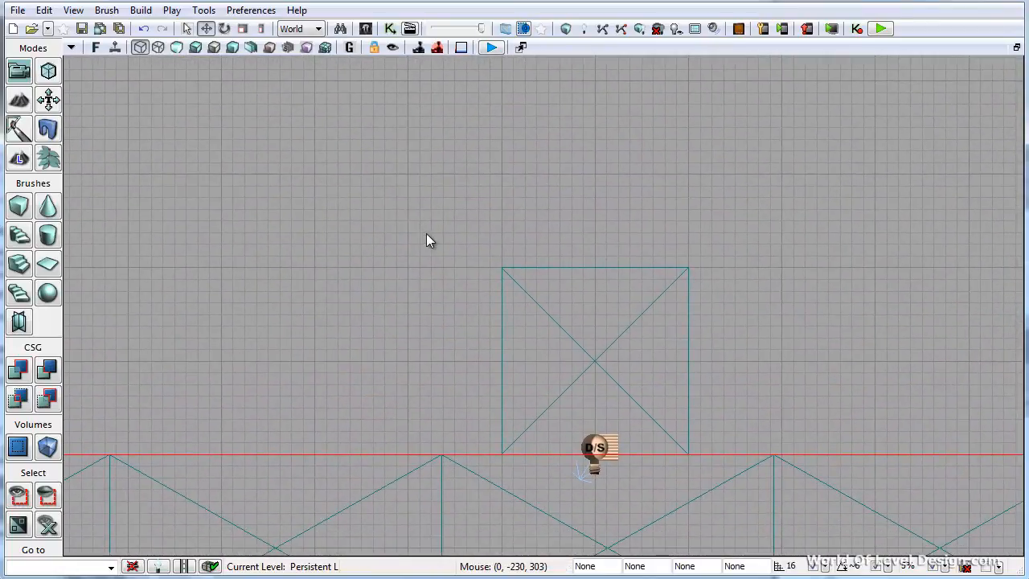
pyautogui.keyDown('ctrl'); pyautogui.keyDown('alt'); pyautogui.moveTo(368, 188); pyautogui.dragTo(852, 413); pyautogui.keyUp('alt'); pyautogui.keyUp('ctrl')
pyautogui.click(378, 184)
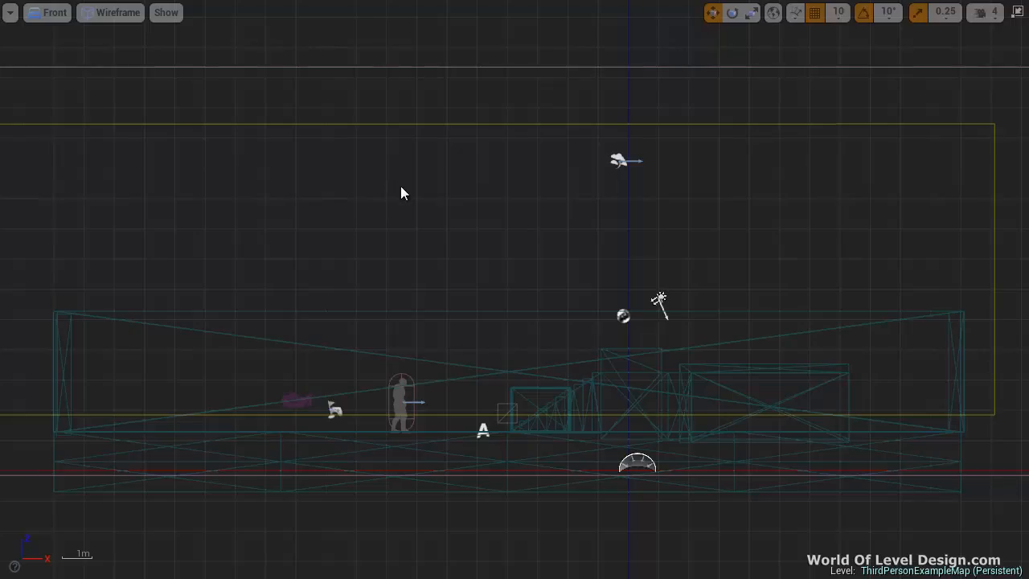
# Switch to Unreal Engine 4, marquee-select actors in the Front wireframe viewport, clear the selection, and pan and zoom the view
pyautogui.moveTo(399, 187); pyautogui.dragTo(868, 456)
pyautogui.click(366, 214)
pyautogui.moveTo(332, 216); pyautogui.dragTo(344, 166, button='right')
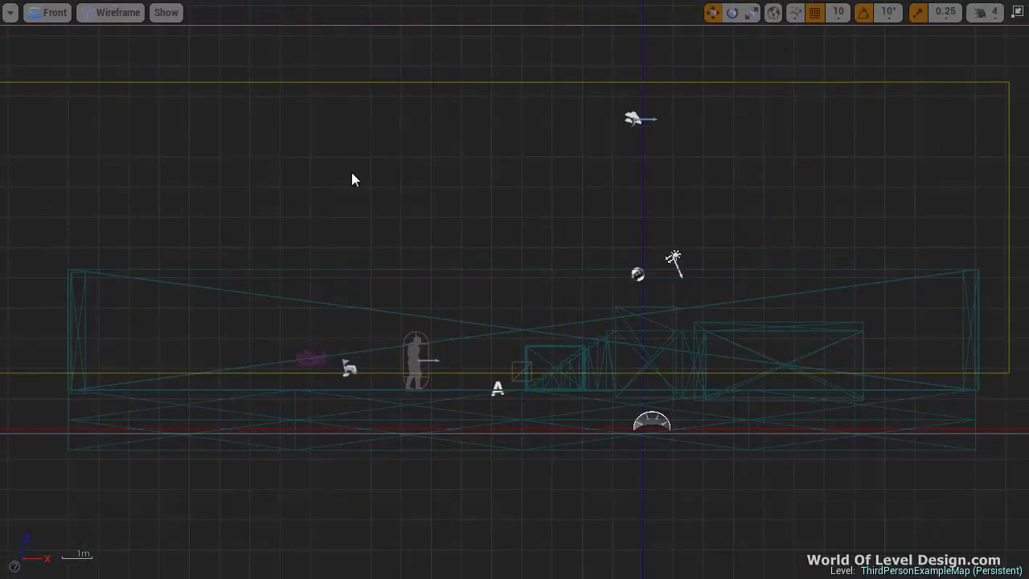
pyautogui.scroll(3, 351, 177)
pyautogui.scroll(-4, 517, 322)
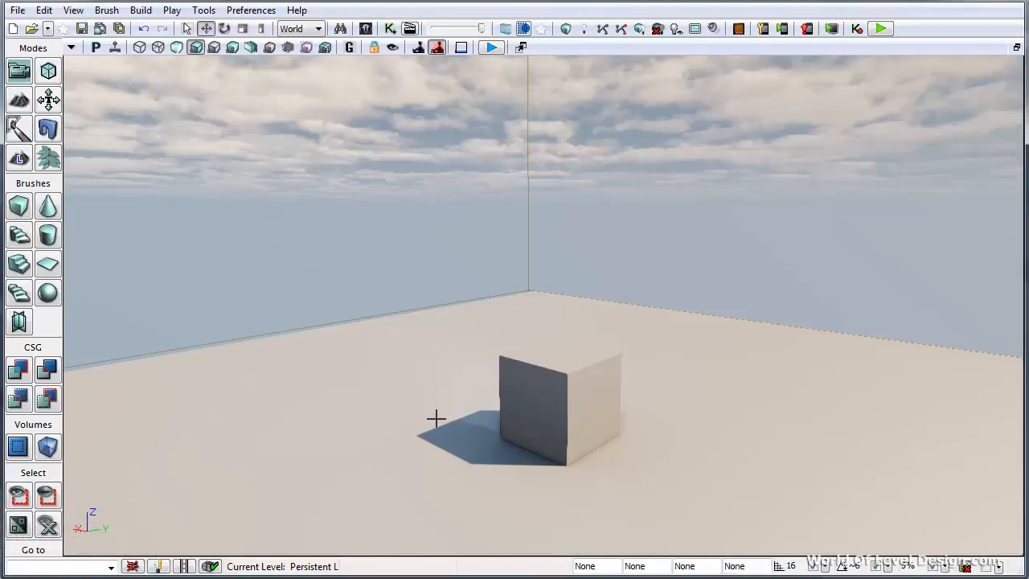
# Switch to UDK and view the Add Actor options for the floor in the perspective viewport
pyautogui.rightClick(236, 518)
pyautogui.moveTo(404, 358)
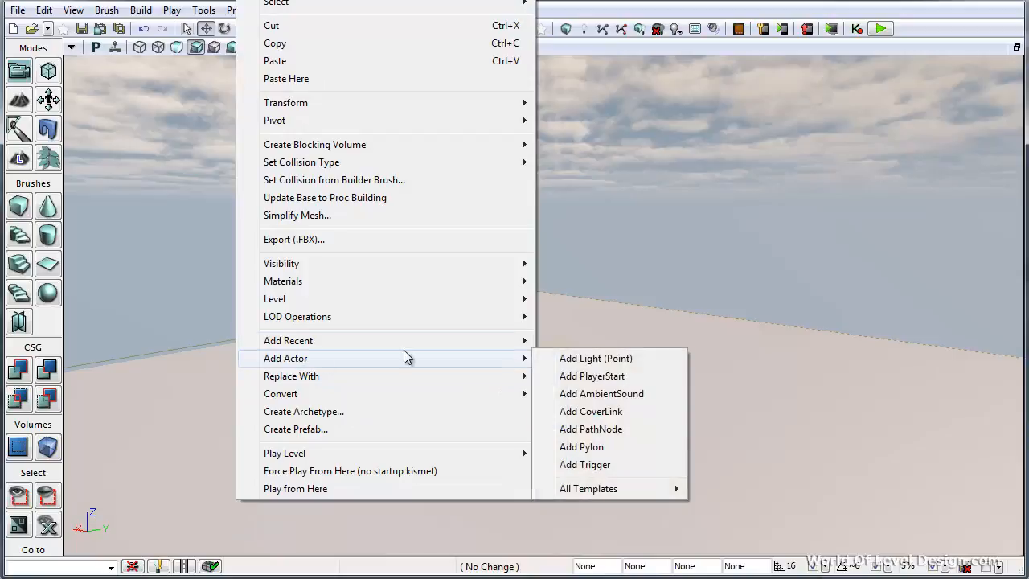
pyautogui.click(632, 357)
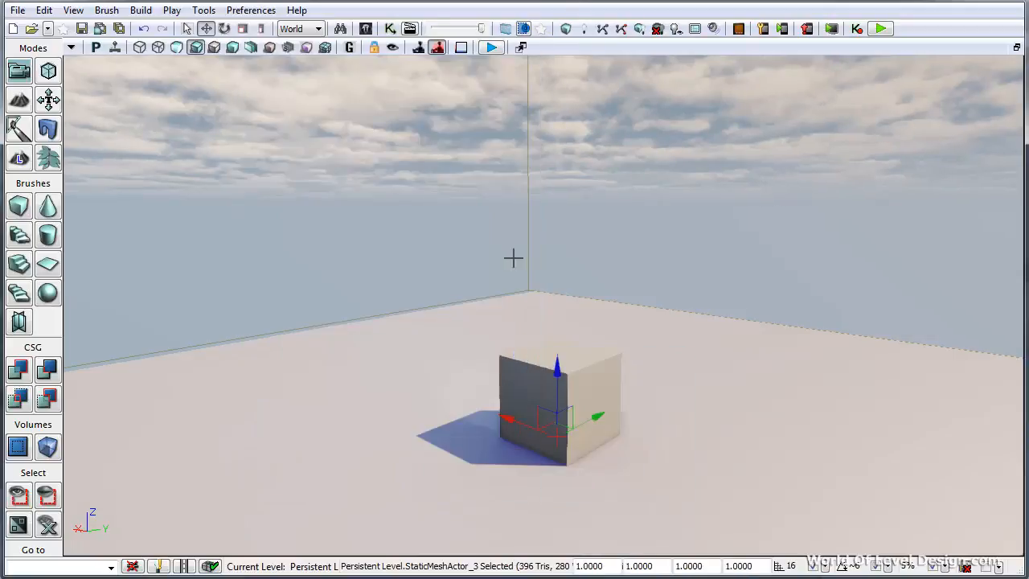
# Open the Actor Classes browser in UDK, view its categories of placeable classes and close it
pyautogui.click(365, 28)
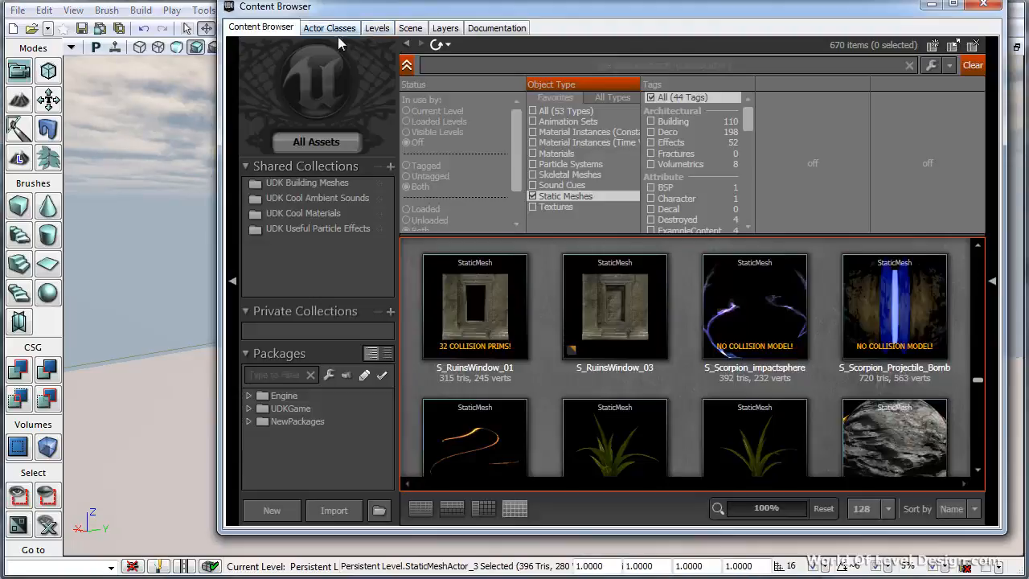
pyautogui.click(330, 28)
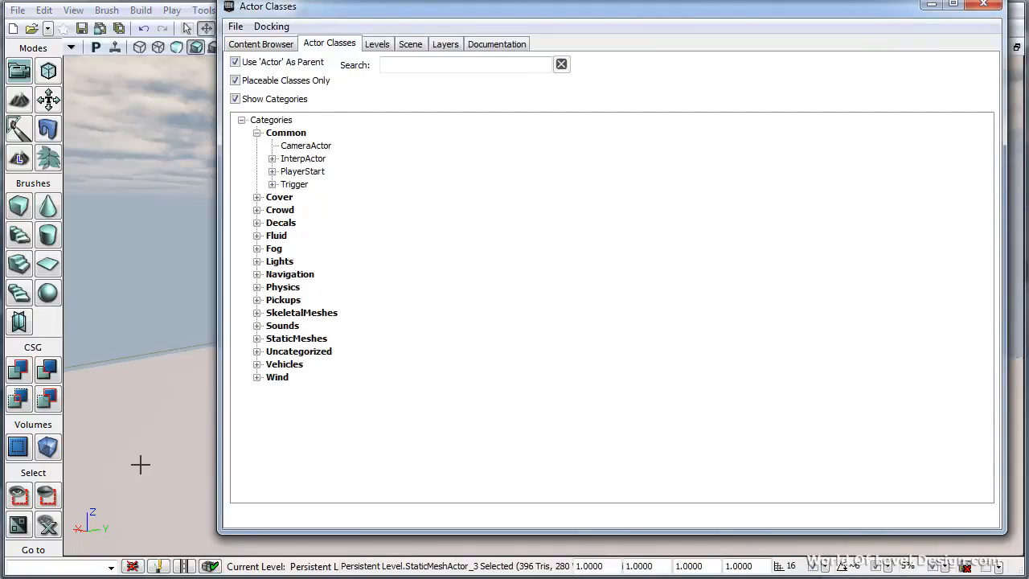
pyautogui.click(983, 5)
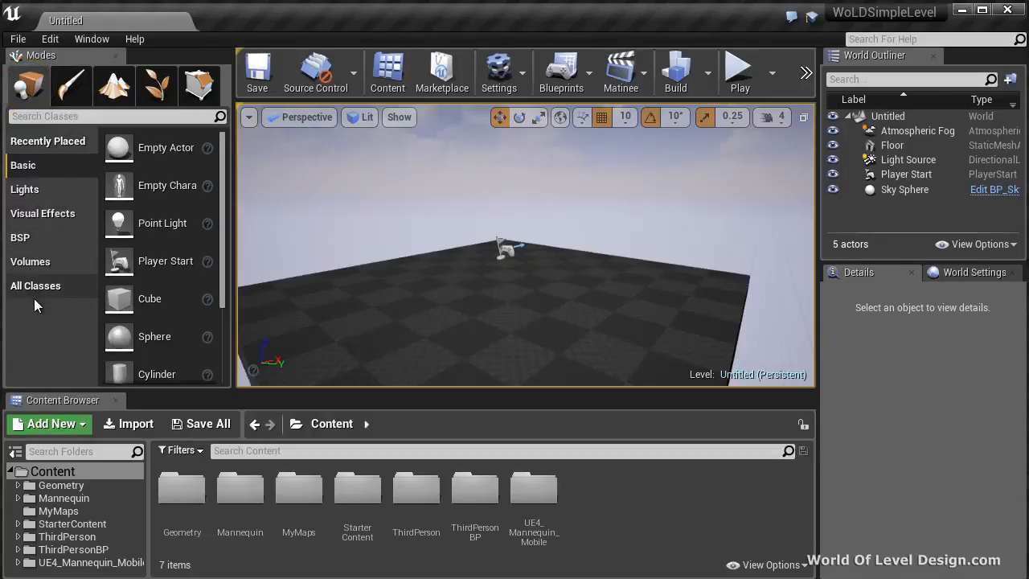
# Switch to Unreal Engine 4 and place a Point Light and a Directional Light in the new level
pyautogui.click(26, 189)
pyautogui.moveTo(160, 185); pyautogui.dragTo(473, 289)
pyautogui.moveTo(172, 161); pyautogui.dragTo(437, 291)
# Place a Box brush, a Curved Stair brush and an Atmospheric Fog actor on the floor
pyautogui.click(20, 238)
pyautogui.moveTo(141, 147); pyautogui.dragTo(485, 309)
pyautogui.moveTo(161, 250); pyautogui.dragTo(569, 315)
pyautogui.click(65, 220)
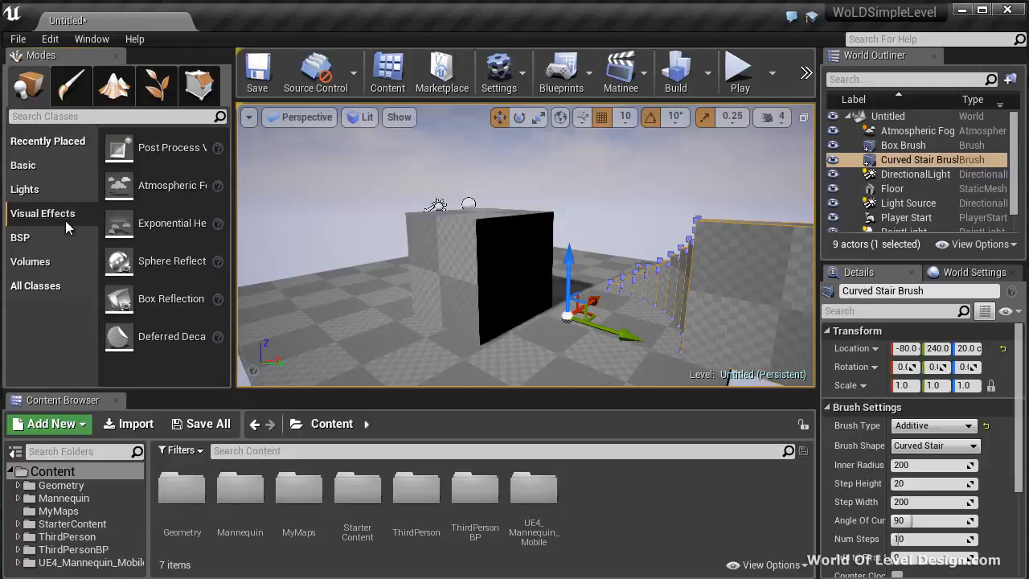
pyautogui.moveTo(129, 187); pyautogui.dragTo(384, 307)
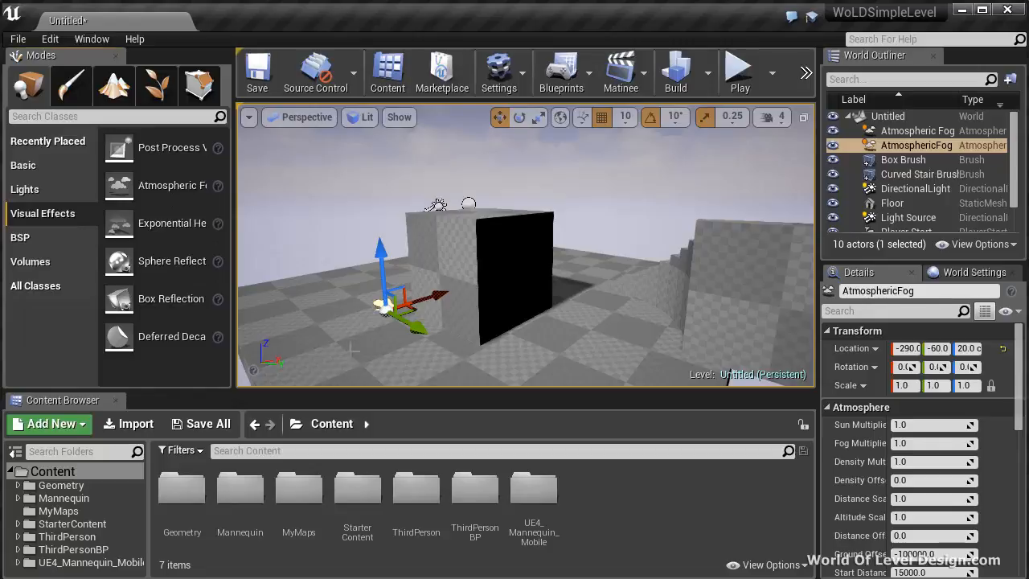
# Make the perspective viewport immersive and bring up the floor's context options to find Place Actor
pyautogui.moveTo(349, 338); pyautogui.dragTo(339, 378, button='right')
pyautogui.press('F11')
pyautogui.rightClick(212, 499)
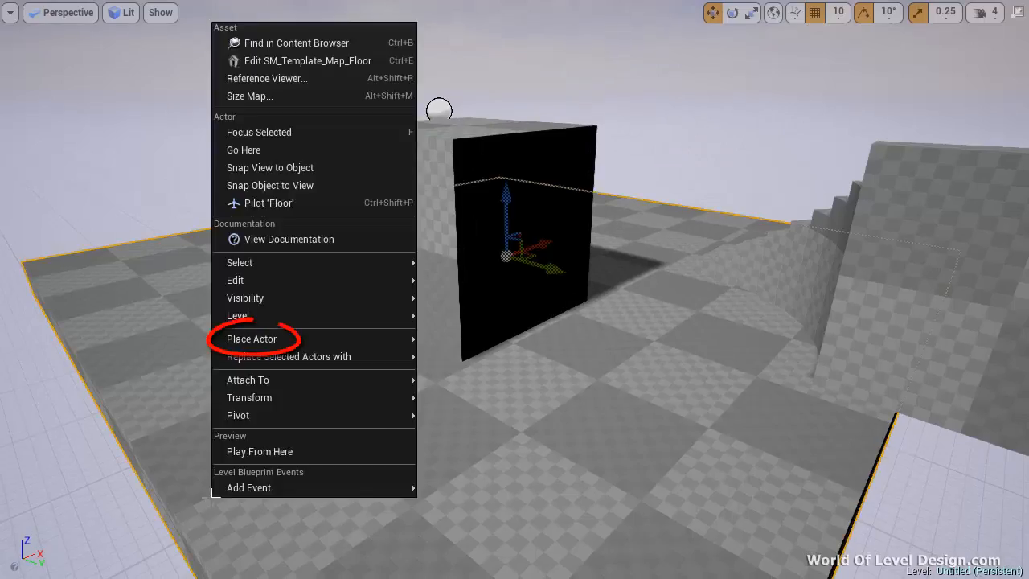
pyautogui.moveTo(256, 344)
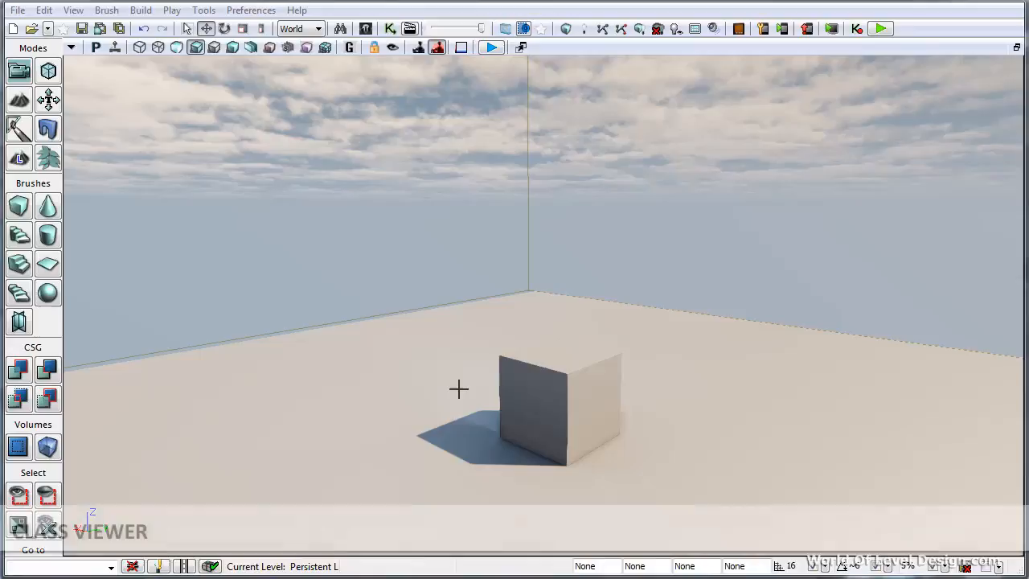
# Switch to UDK and open the Actor Classes browser, first through the Content Browser and again through Browser Windows
pyautogui.click(365, 29)
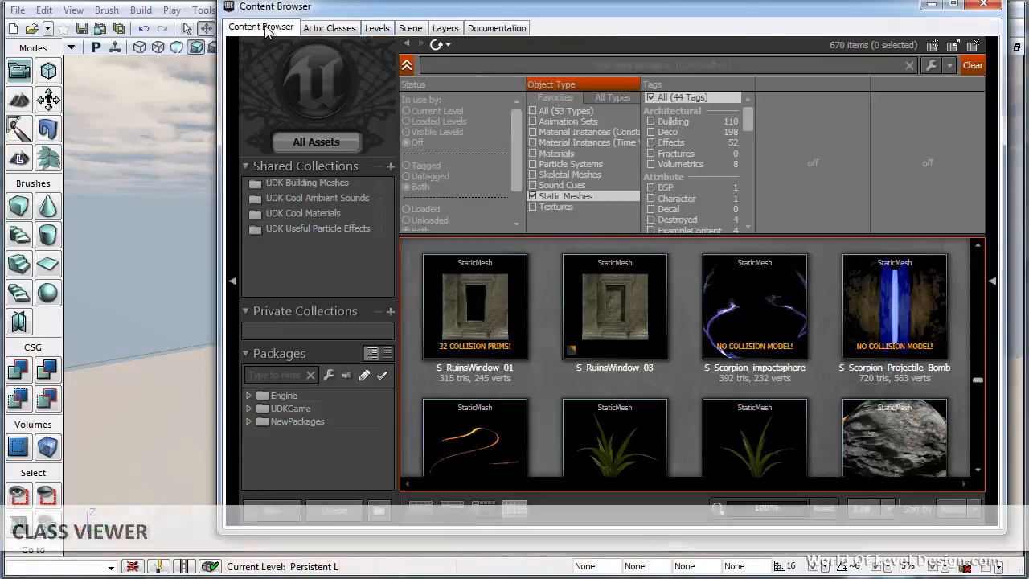
pyautogui.click(329, 28)
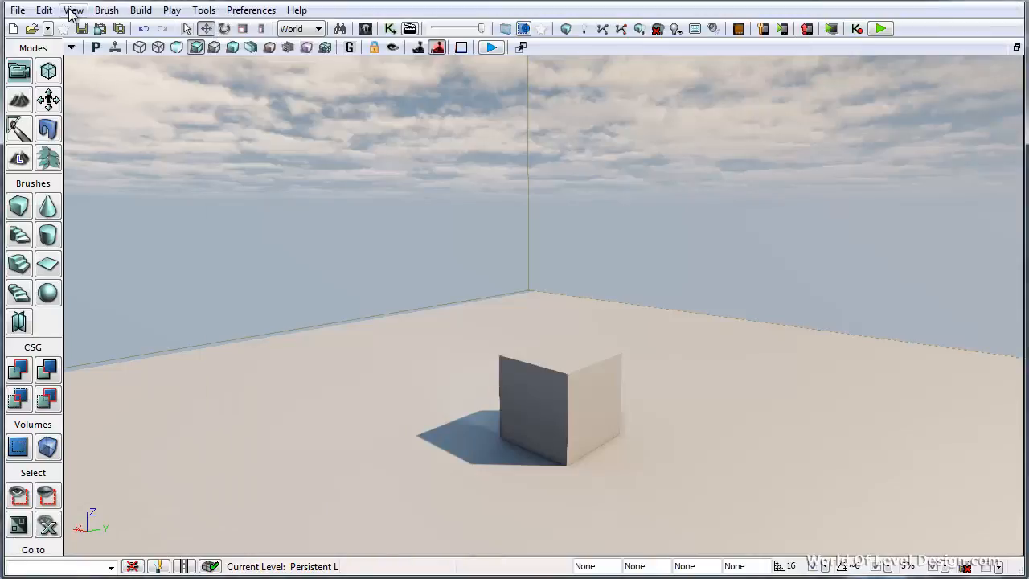
pyautogui.click(72, 9)
pyautogui.moveTo(74, 29)
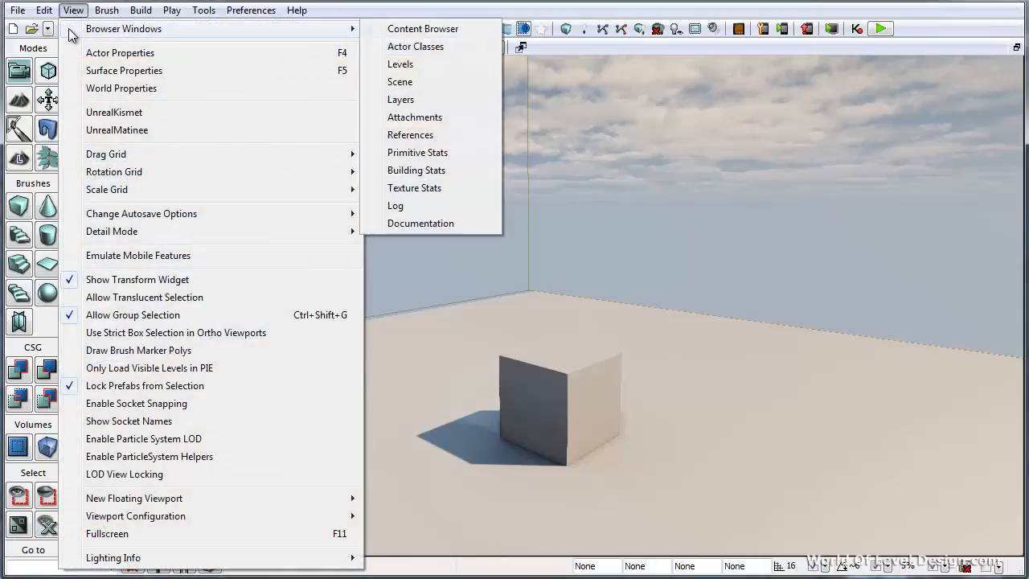
pyautogui.click(406, 47)
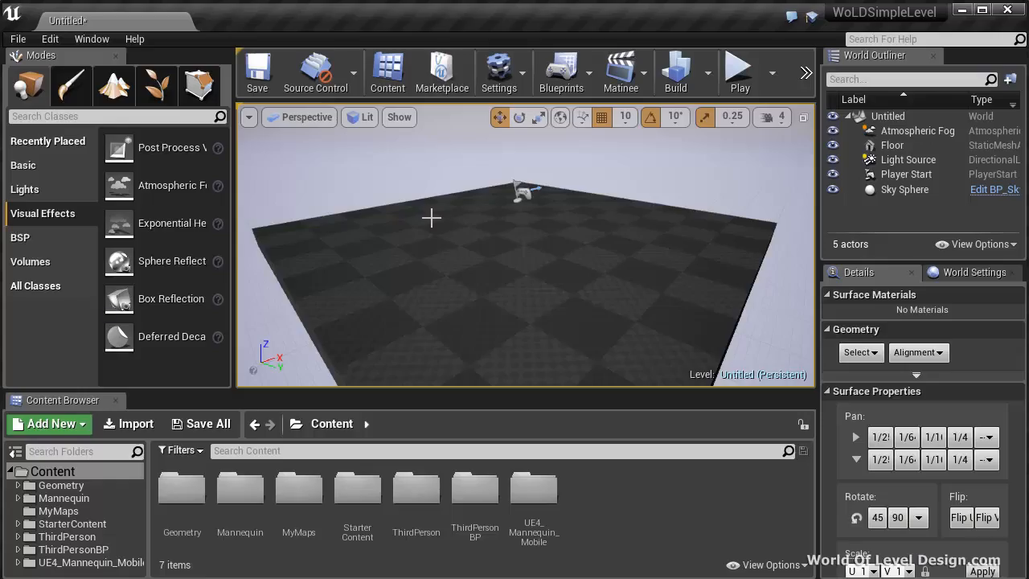
# Switch to Unreal Engine 4, open the Class Viewer from the Developer Tools and look through the list of actor classes
pyautogui.click(91, 38)
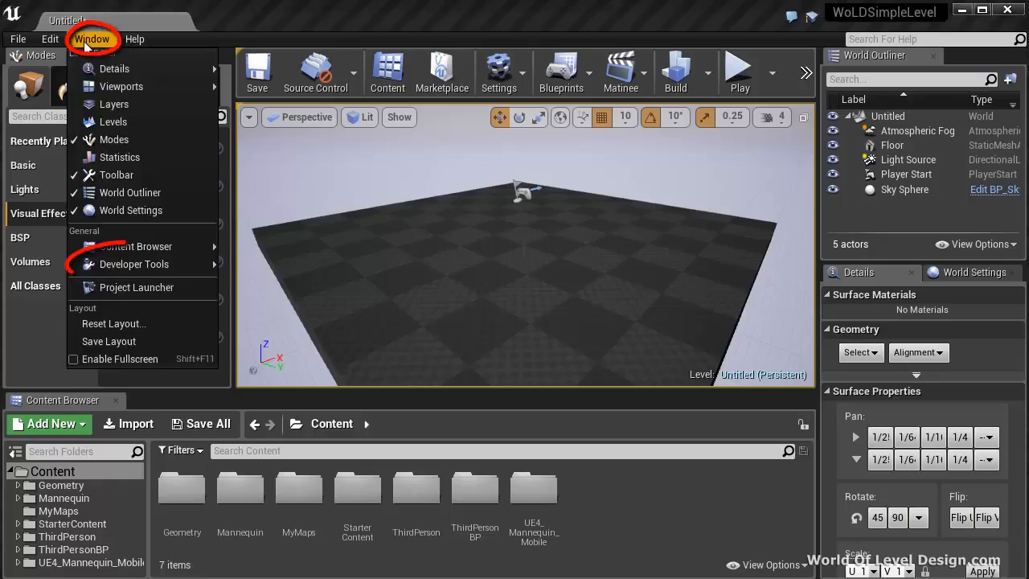
pyautogui.moveTo(134, 272)
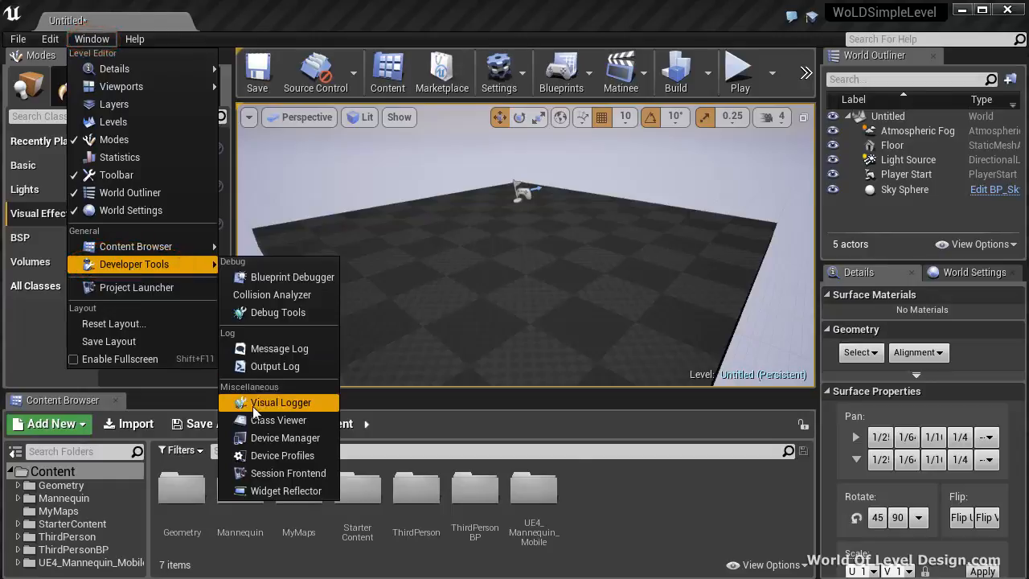
pyautogui.click(268, 423)
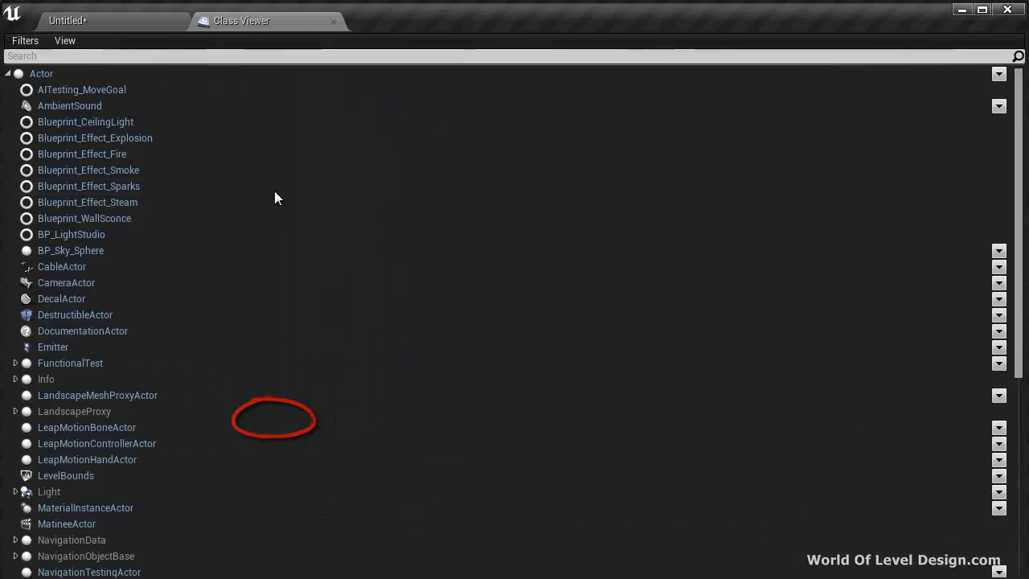
pyautogui.scroll(-5, 278, 270)
pyautogui.scroll(-5, 280, 296)
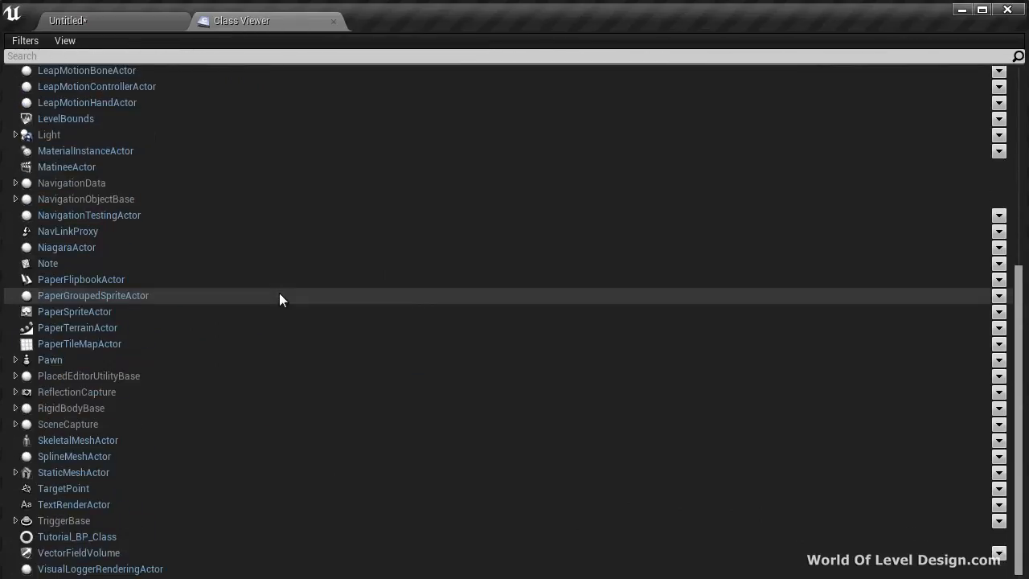
pyautogui.scroll(6, 281, 299)
pyautogui.scroll(3, 282, 299)
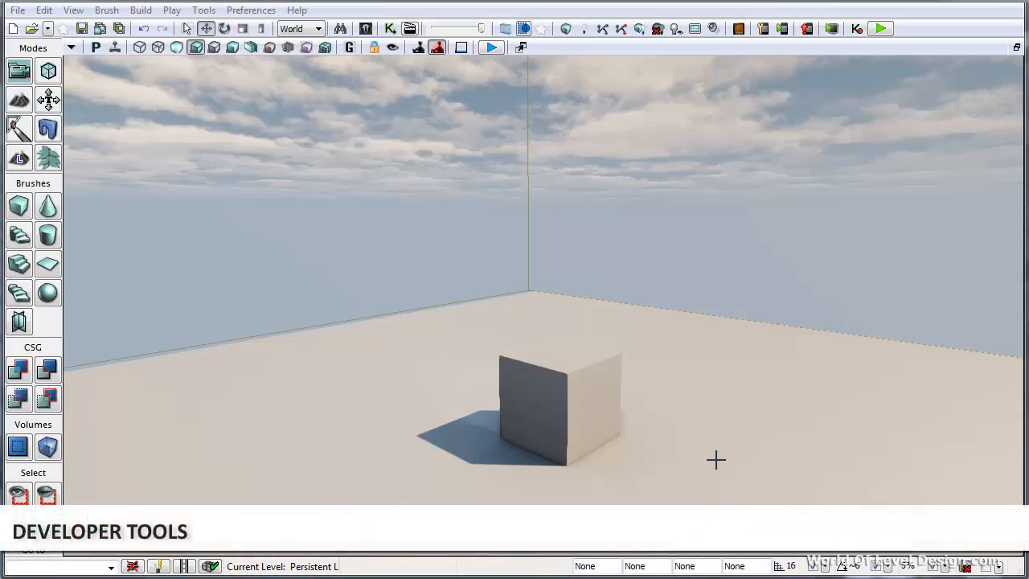
# Look up Browser Windows in UDK, switch to Unreal Engine 4 and locate the equivalent Developer Tools
pyautogui.click(73, 10)
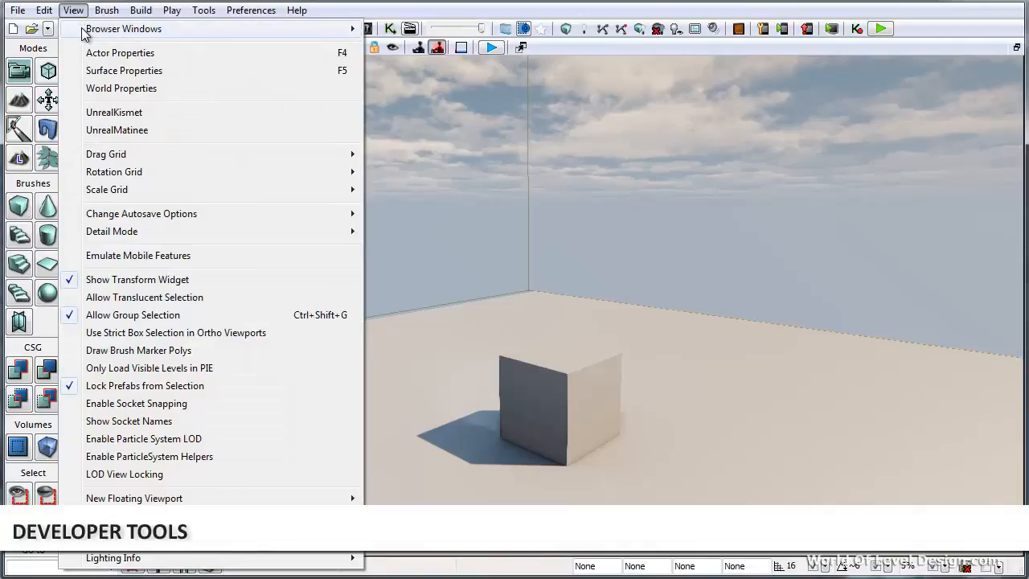
pyautogui.moveTo(83, 32)
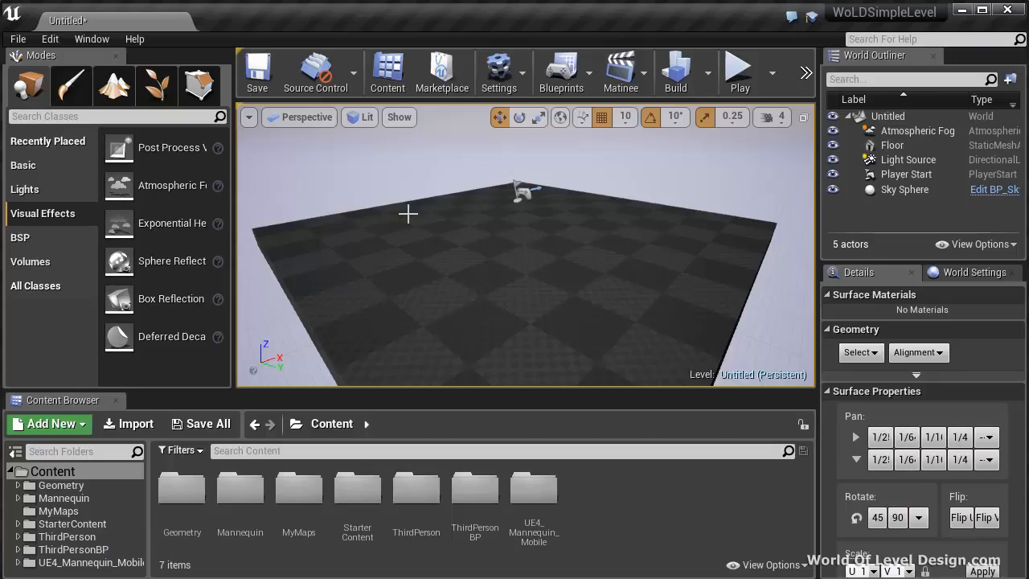
pyautogui.click(92, 38)
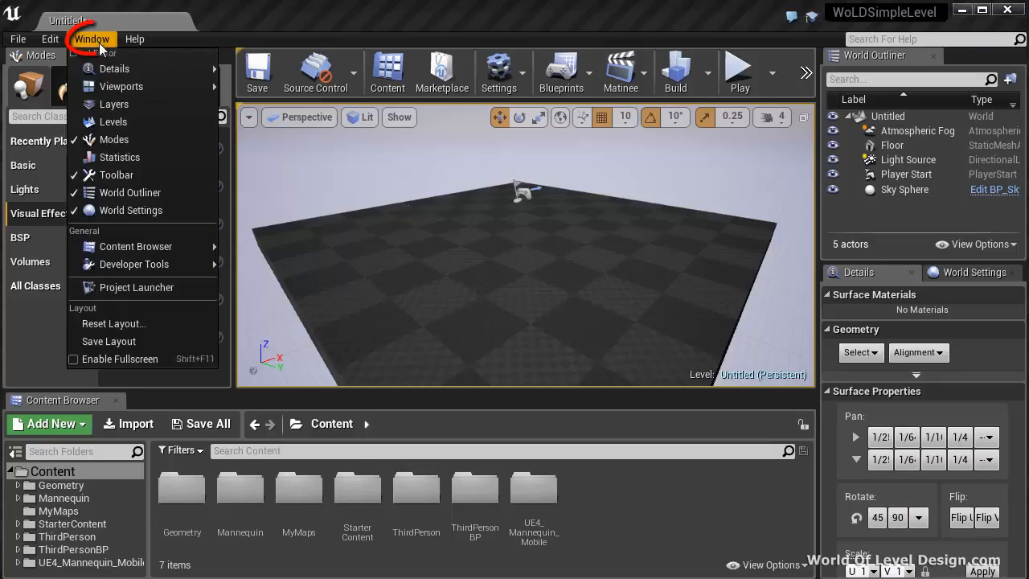
pyautogui.moveTo(136, 268)
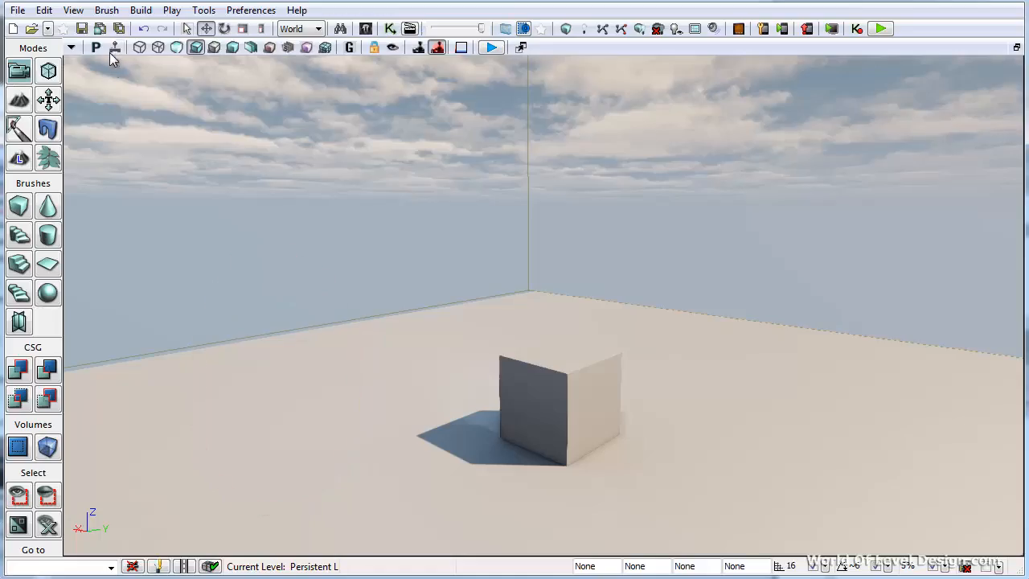
# Open Primitive Stats in UDK, switch to Unreal Engine 4 and open the equivalent Statistics window
pyautogui.click(73, 10)
pyautogui.moveTo(241, 29)
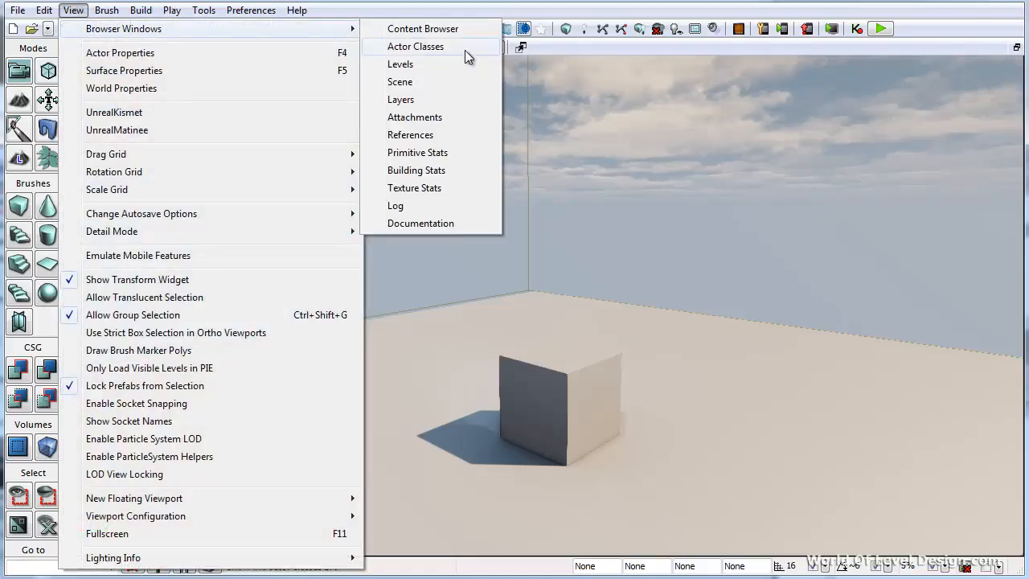
pyautogui.click(443, 156)
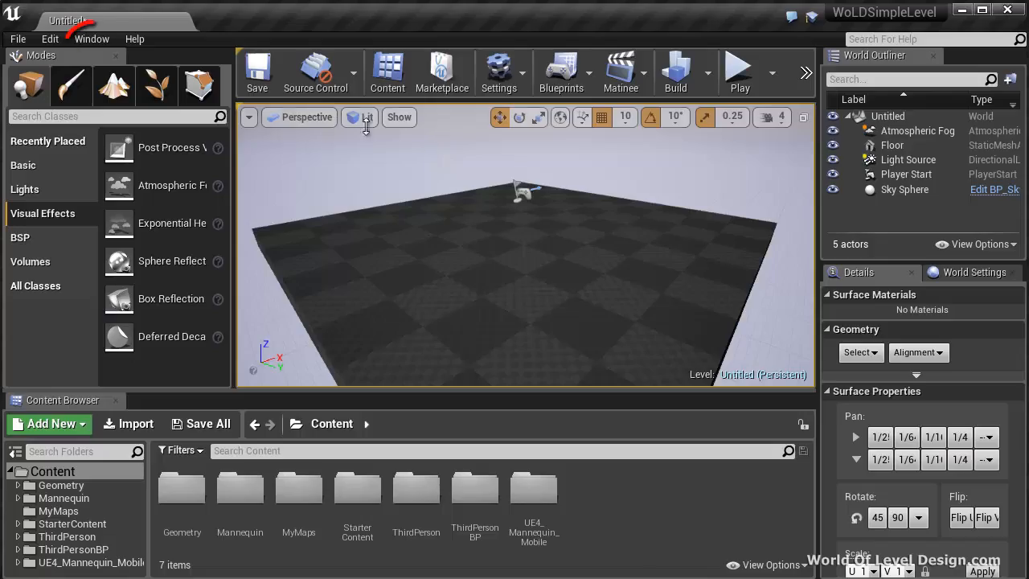
pyautogui.click(90, 40)
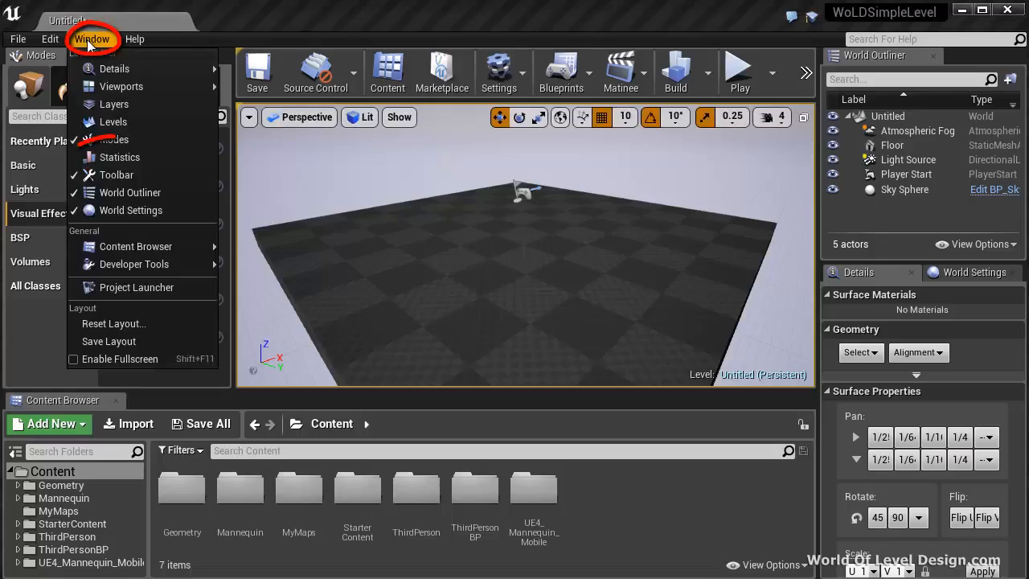
pyautogui.click(127, 156)
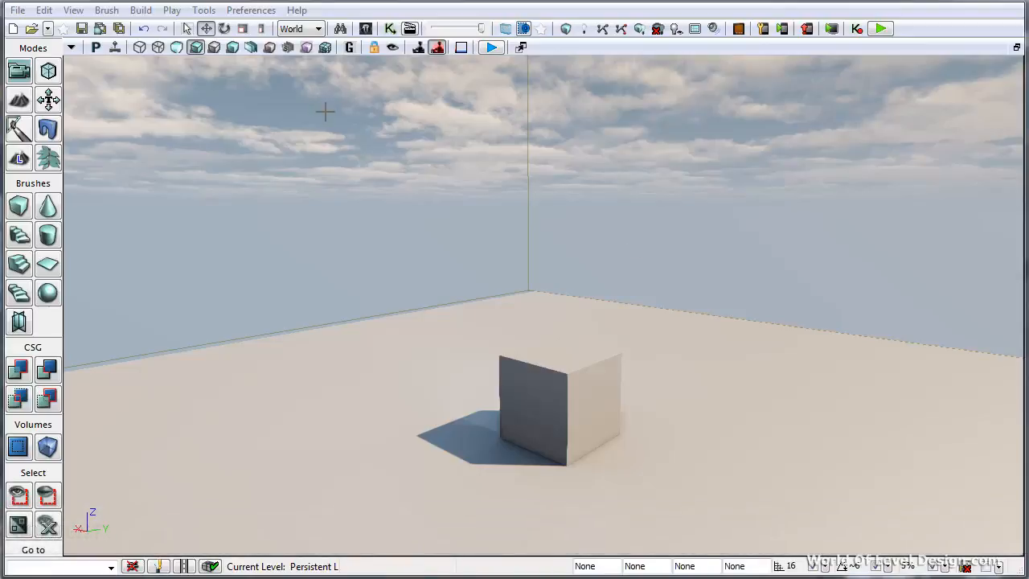
# Open the Content Browser in UDK, switch to Unreal Engine 4 and open Content Browser 2 as a docked tab
pyautogui.click(366, 29)
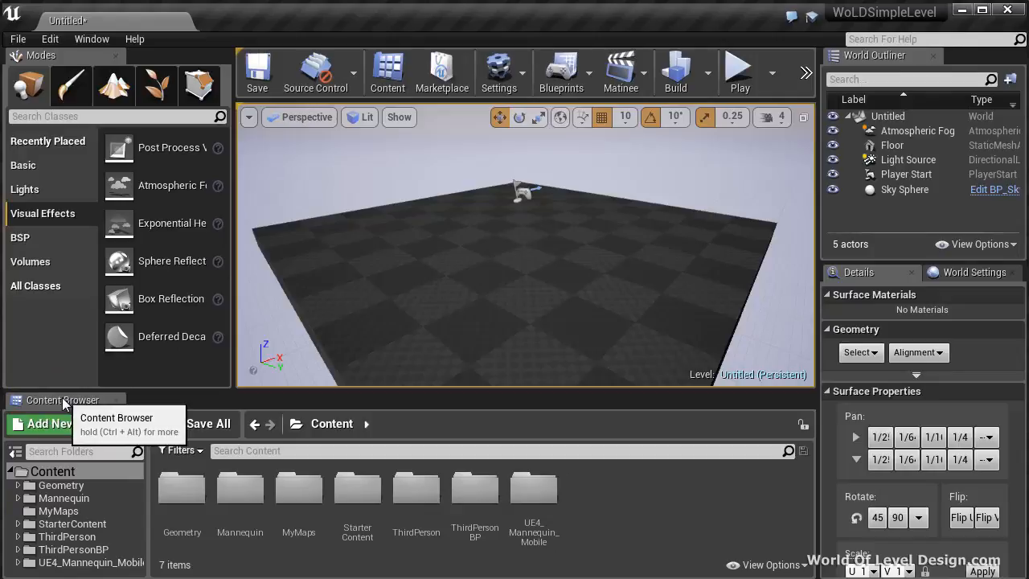
pyautogui.click(89, 39)
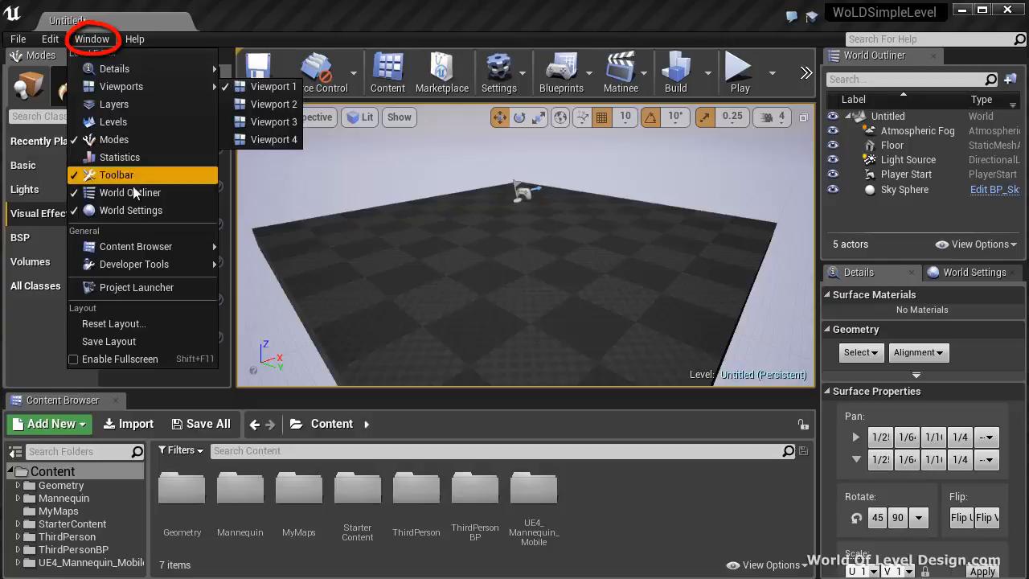
pyautogui.moveTo(154, 247)
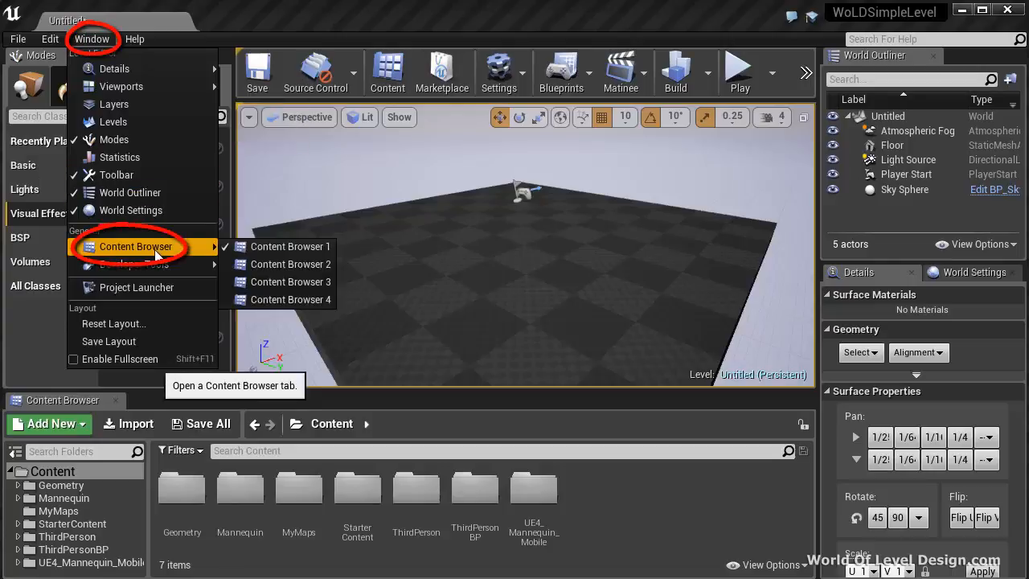
pyautogui.click(261, 273)
pyautogui.moveTo(253, 24); pyautogui.dragTo(229, 24)
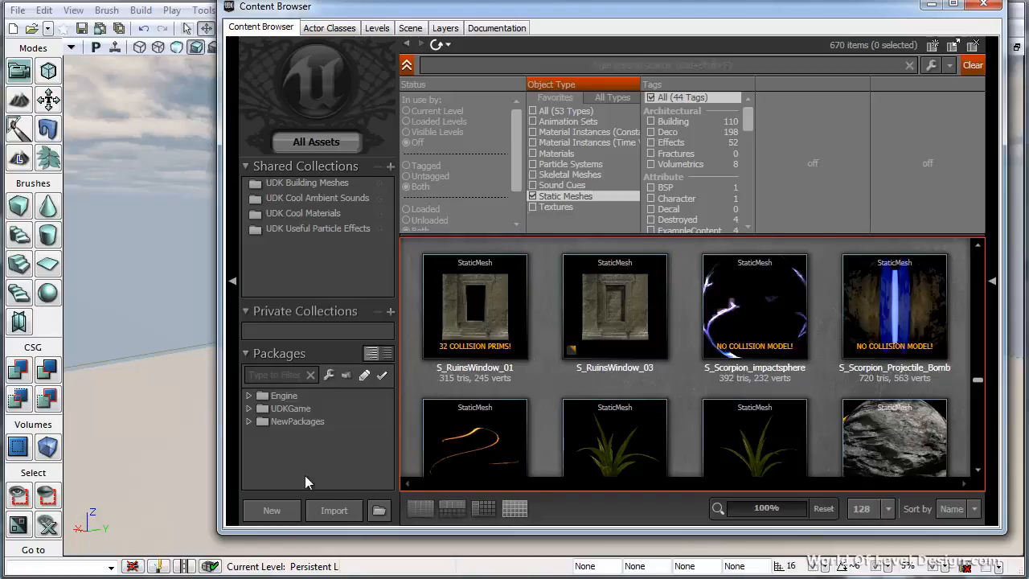
# Switch to UDK, open and dismiss the Content Browser's dialog for creating new content, and start an import
pyautogui.click(272, 510)
pyautogui.click(733, 273)
pyautogui.click(350, 514)
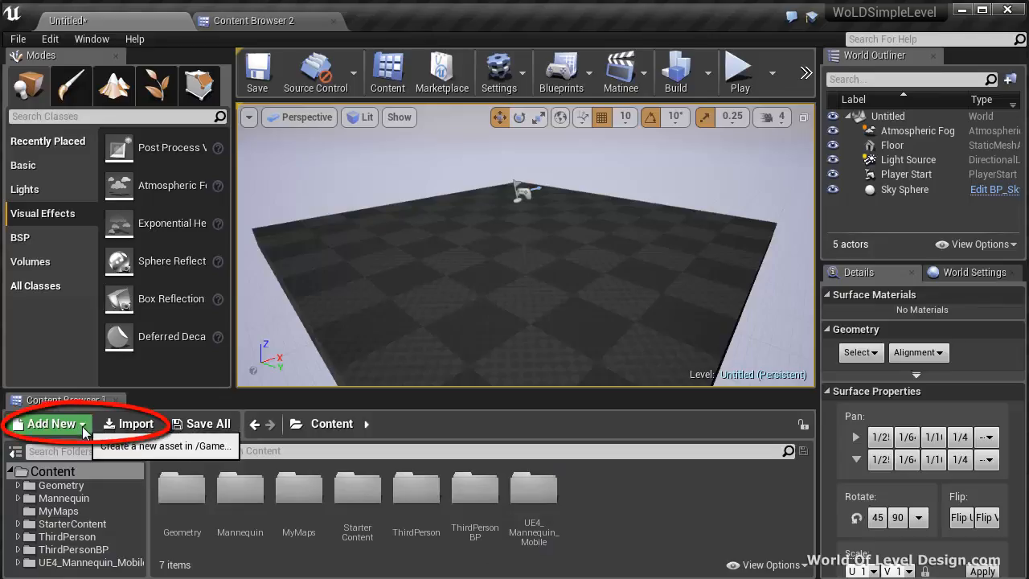
# Look over the Content Browser's options for adding new assets and importing, and dismiss them without creating anything
pyautogui.click(81, 424)
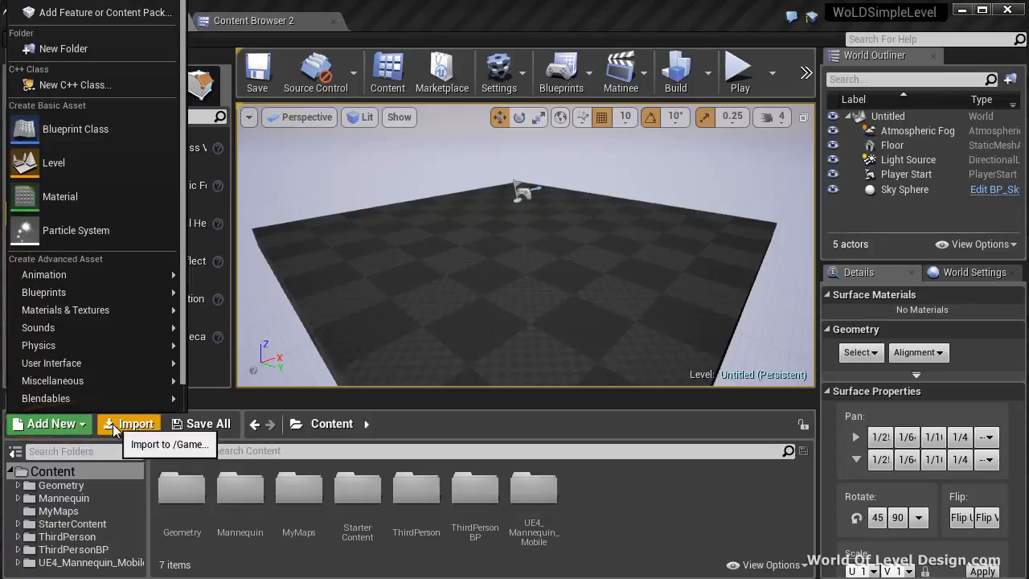
pyautogui.click(115, 430)
pyautogui.press('Escape')
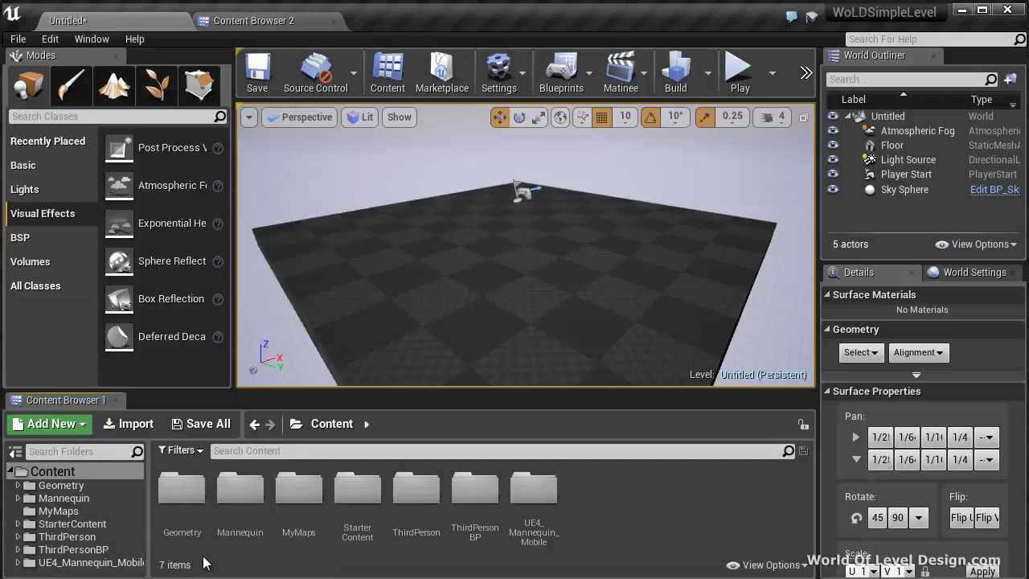
pyautogui.click(77, 424)
pyautogui.click(254, 568)
# Expand the Geometry folder, look through the assets in its Meshes subfolder, and collapse Geometry again
pyautogui.doubleClick(50, 485)
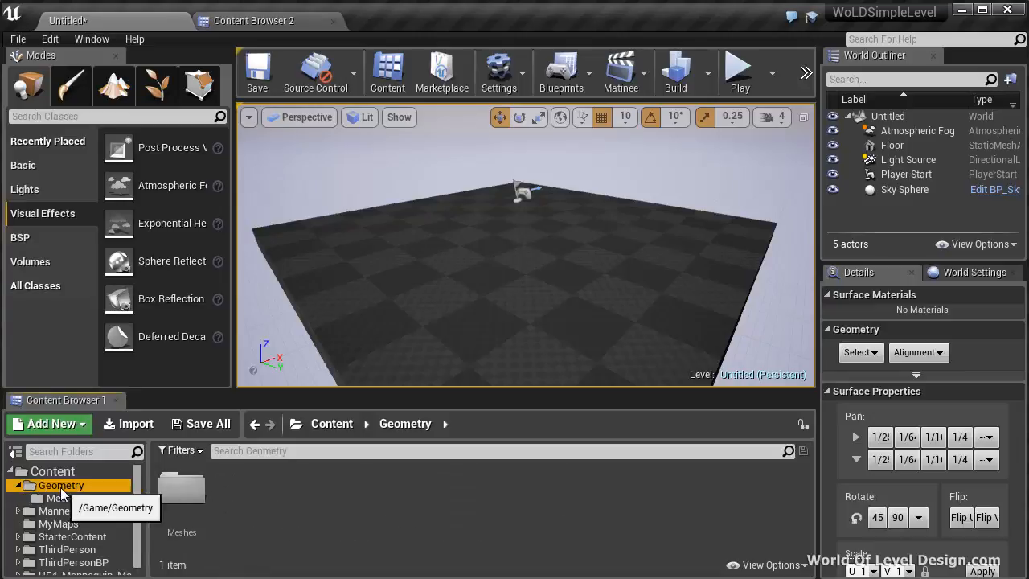
pyautogui.click(64, 498)
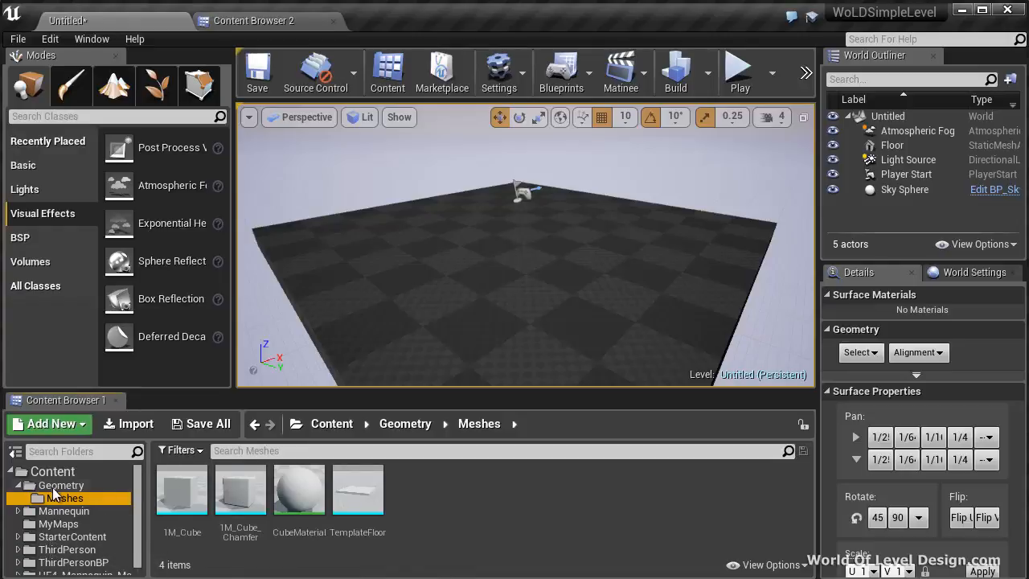
pyautogui.moveTo(263, 502); pyautogui.dragTo(163, 502)
pyautogui.click(79, 486)
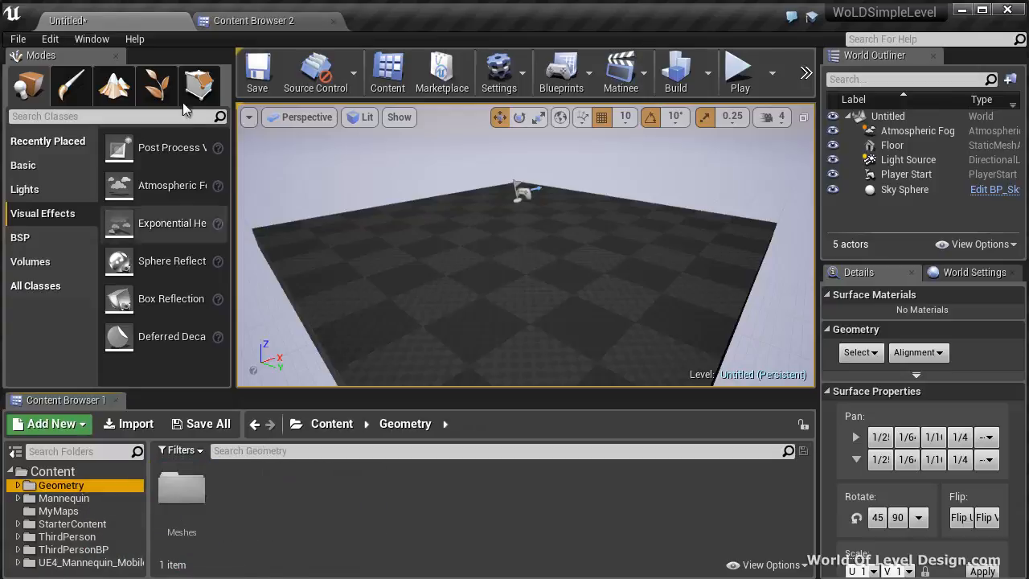
# In Content Browser 2, create a new folder named MyStaticMeshes under the Content root
pyautogui.click(258, 24)
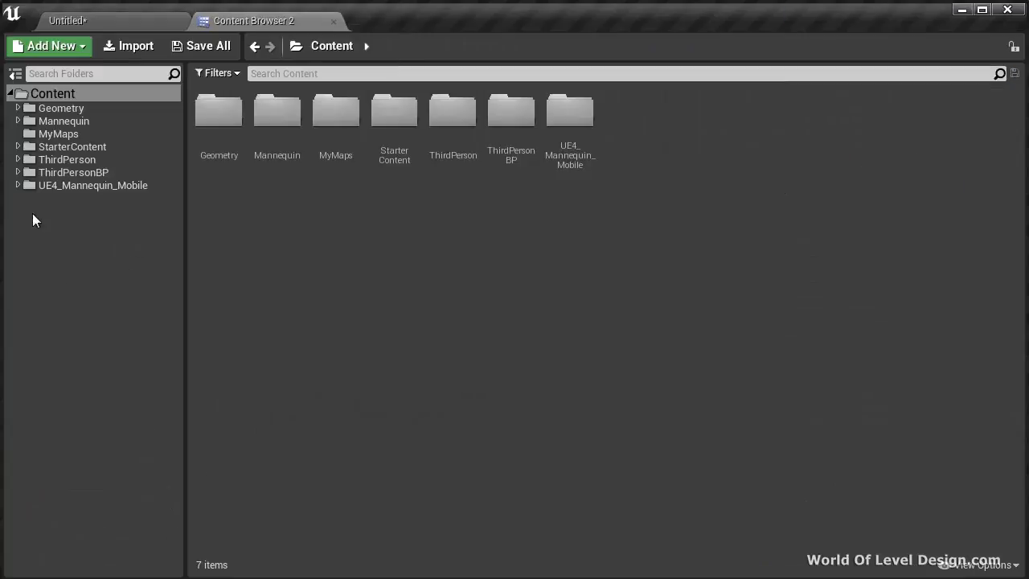
pyautogui.click(51, 94)
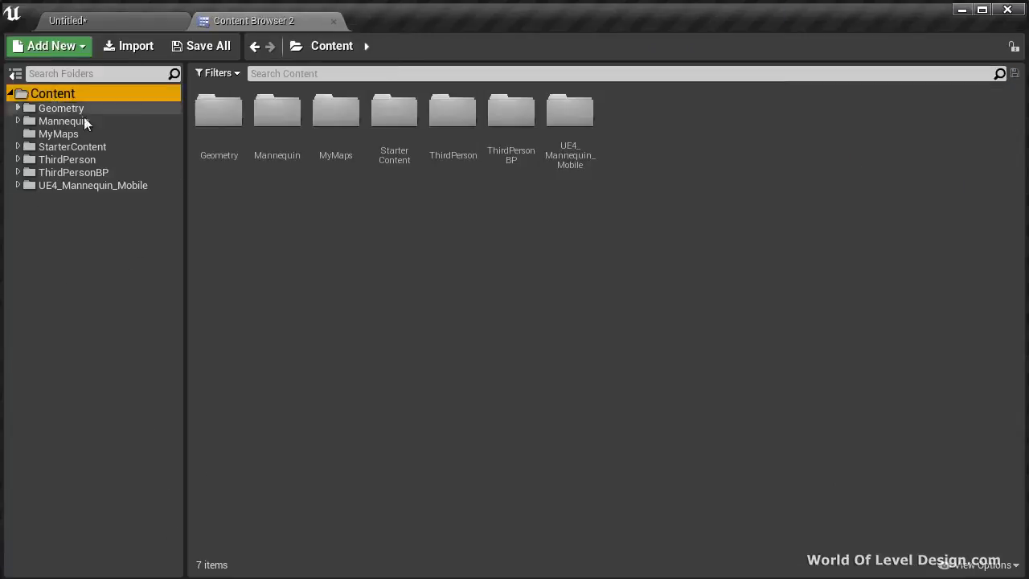
pyautogui.rightClick(33, 230)
pyautogui.click(126, 239)
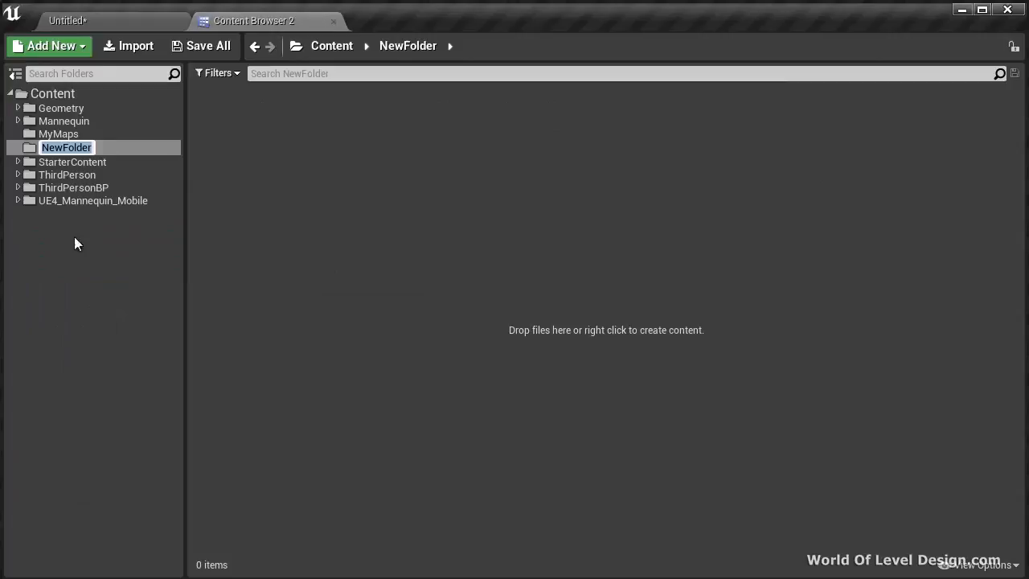
pyautogui.write('MyStaticMeshes')
pyautogui.press('Return')
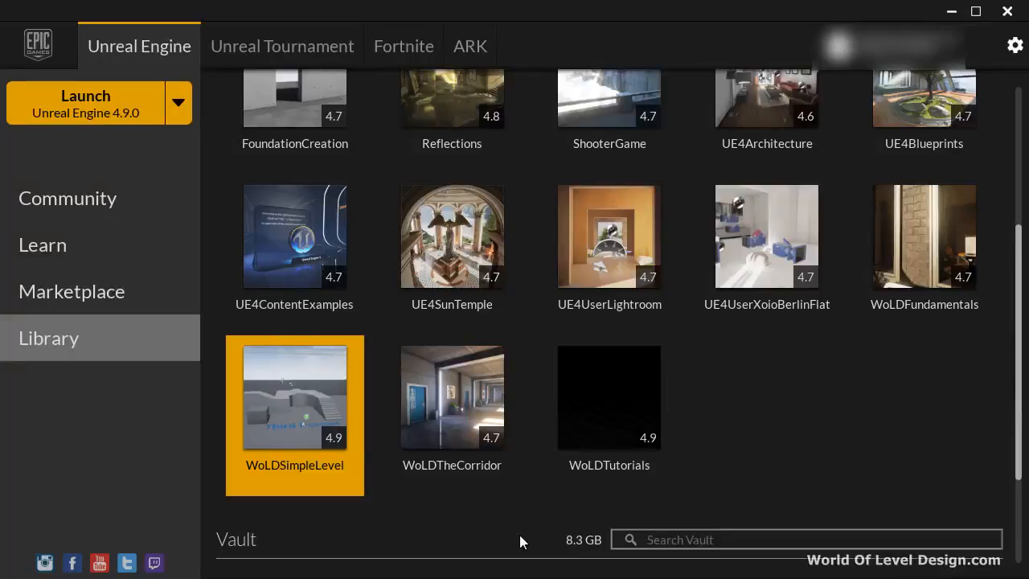
# From the Epic Games launcher, open the WoLDSimpleLevel project's Content folder in Windows Explorer and look up its new folder option without using it
pyautogui.rightClick(282, 376)
pyautogui.click(334, 415)
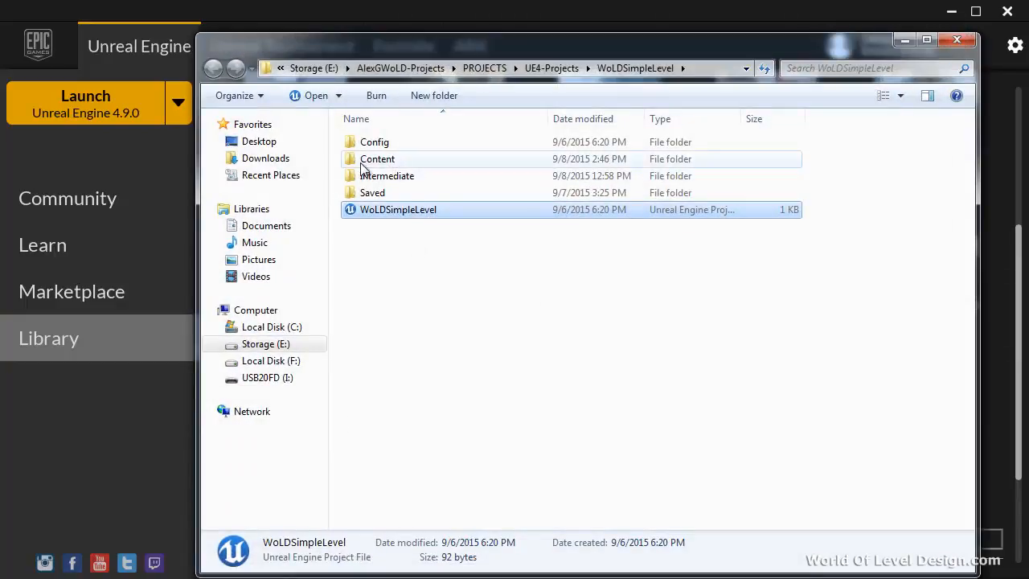
pyautogui.doubleClick(388, 161)
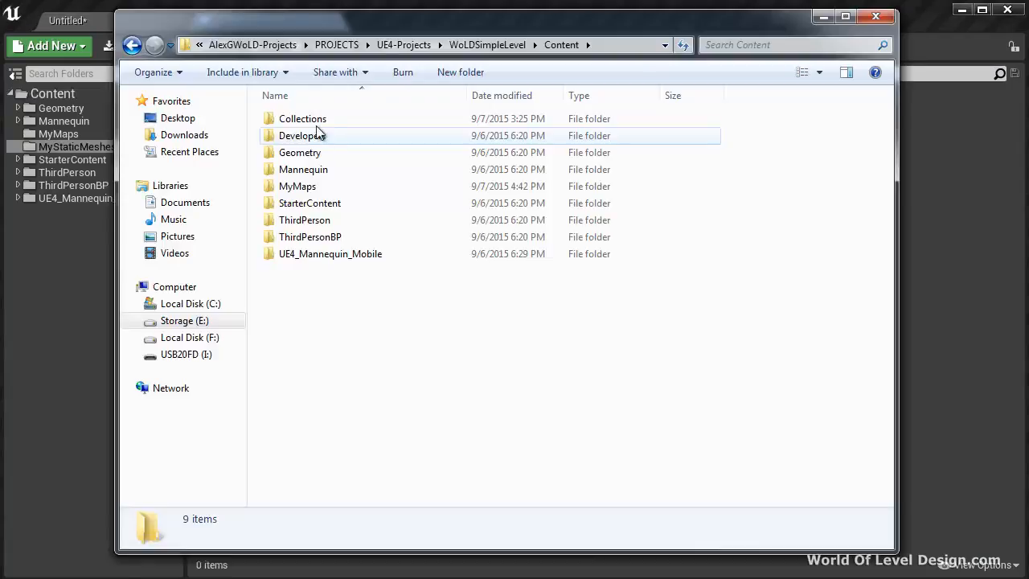
pyautogui.moveTo(367, 26); pyautogui.dragTo(421, 30)
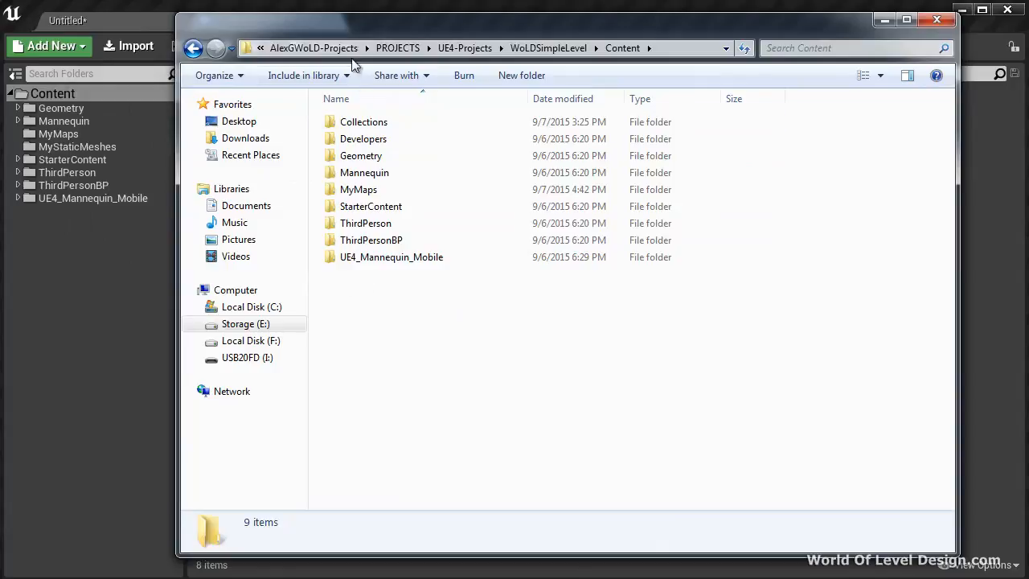
pyautogui.click(626, 52)
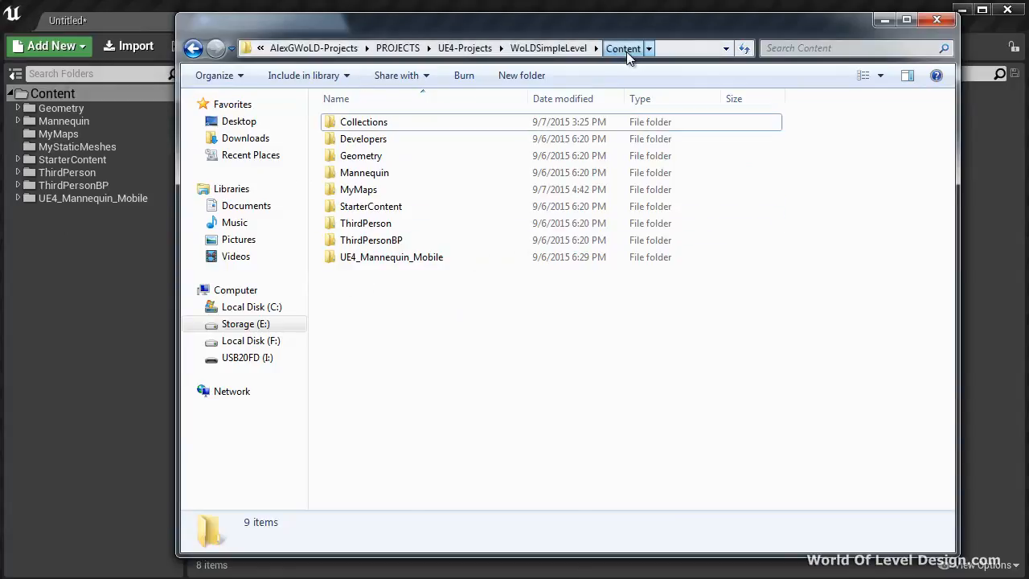
pyautogui.rightClick(373, 308)
pyautogui.moveTo(461, 502)
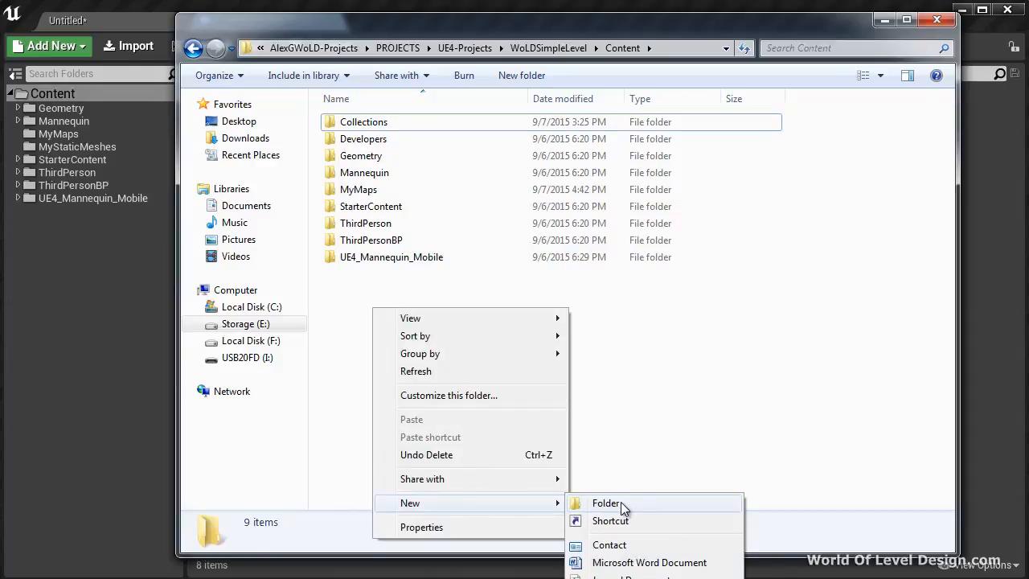
pyautogui.click(655, 431)
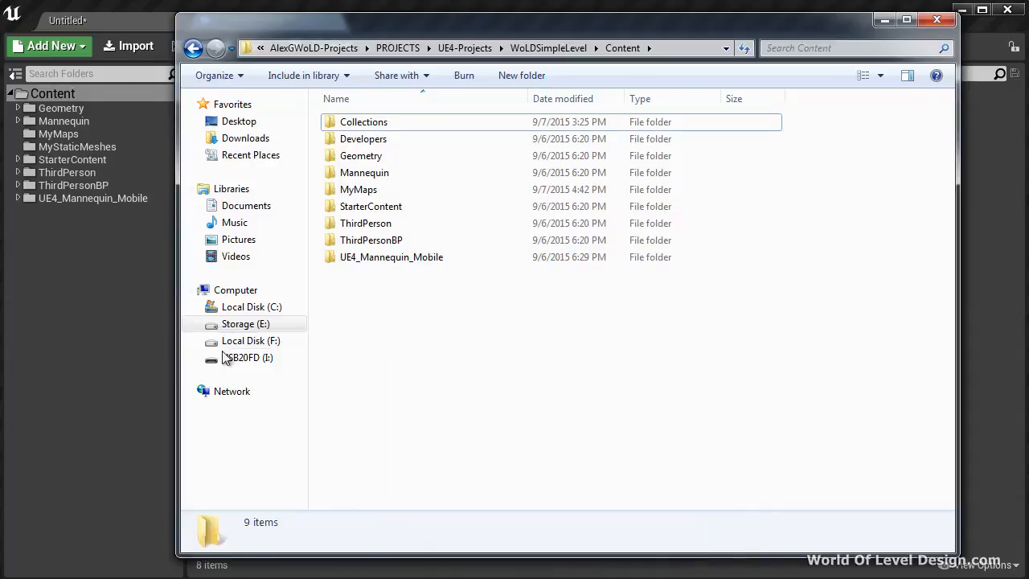
# Return to Unreal Engine 4 and close the Content Browser 2 tab
pyautogui.click(112, 329)
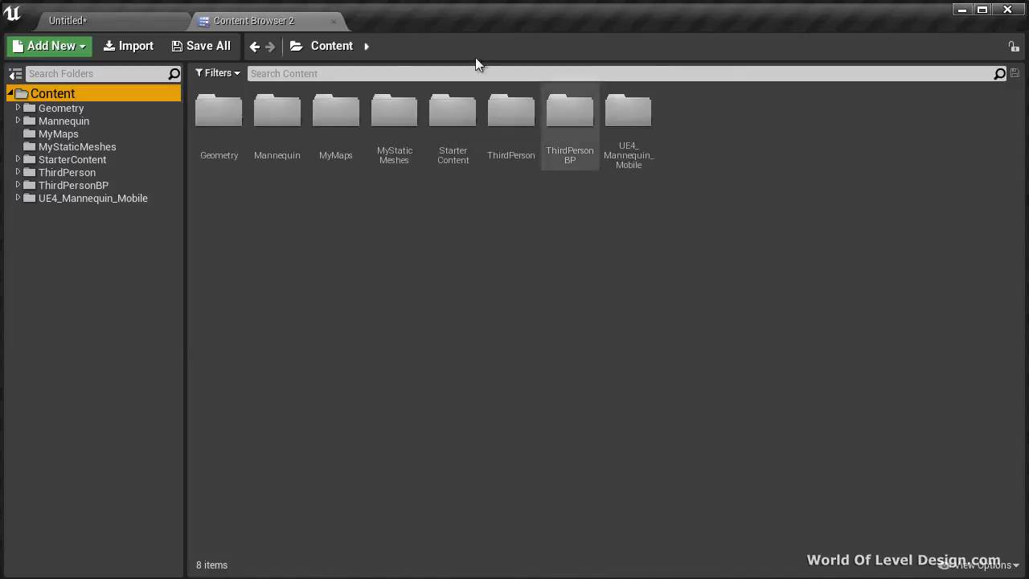
pyautogui.click(334, 21)
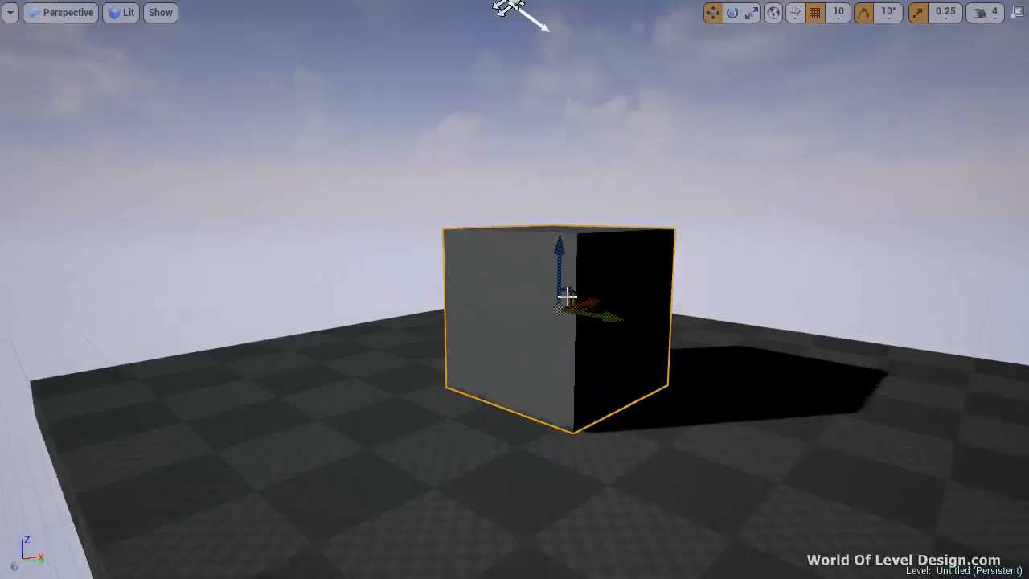
# Focus the viewport on the selected cube and toggle between the rotate and translate gizmos, ending on translate
pyautogui.press('f')
pyautogui.press('e')
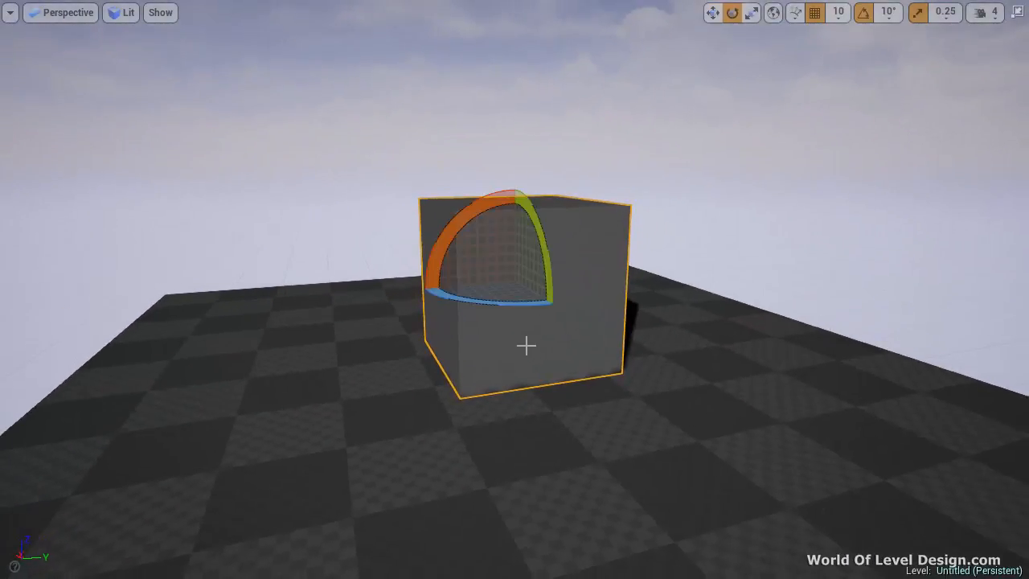
pyautogui.press('w')
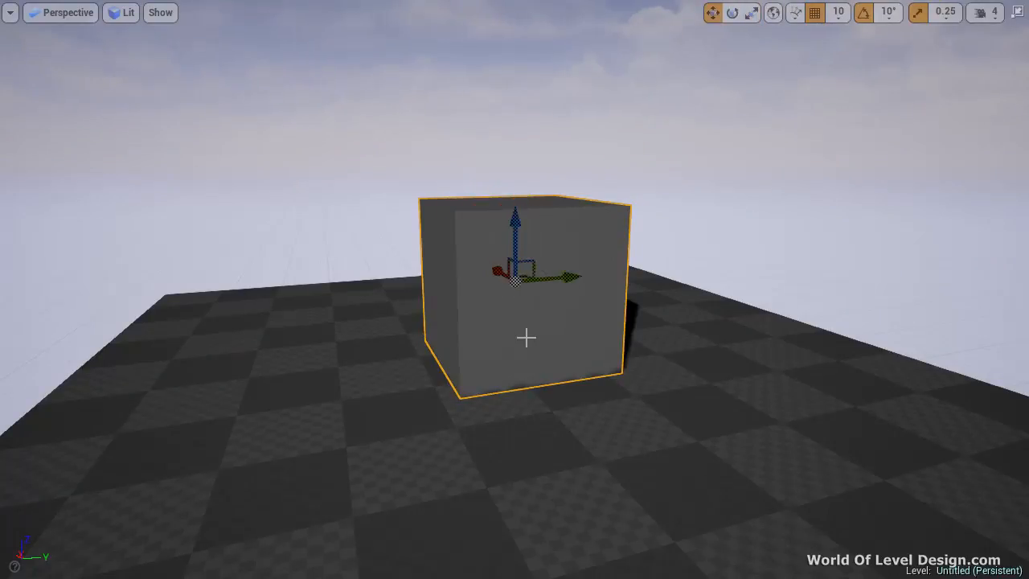
pyautogui.press('e')
pyautogui.press('w')
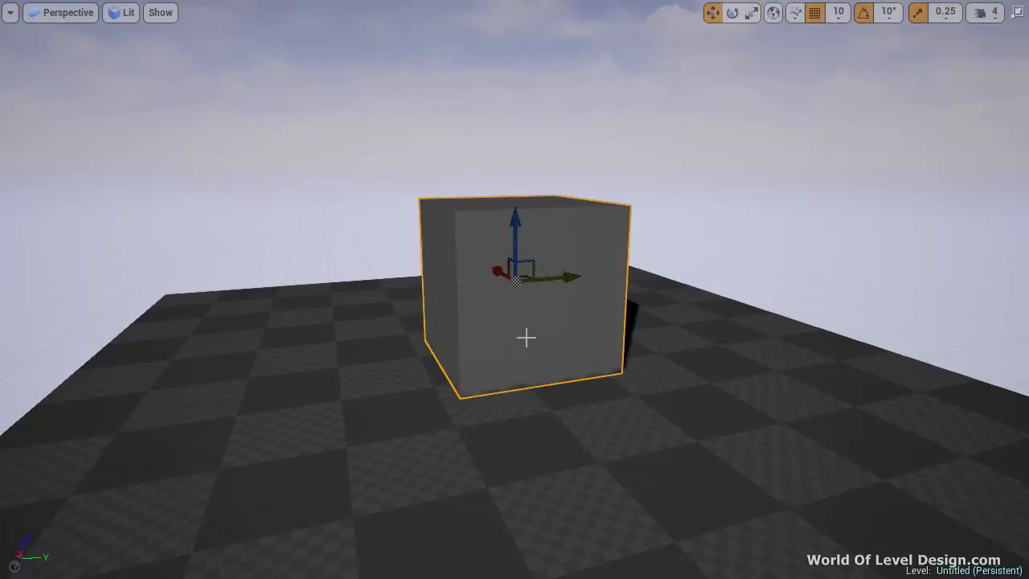
pyautogui.press('e')
pyautogui.press('w')
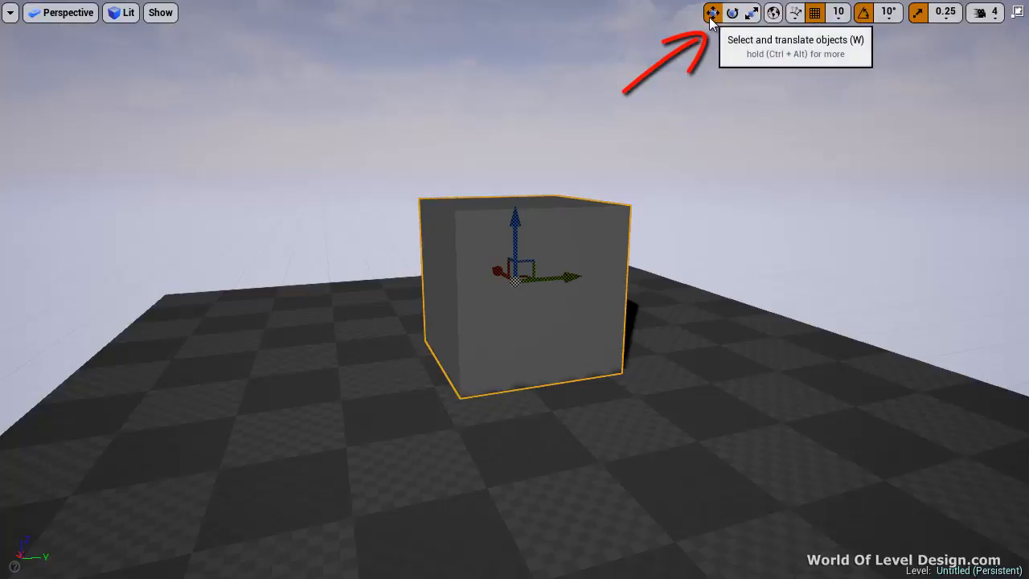
# Try the viewport's rotate and scale tools on the cube, return to translate, and cycle the gizmo's coordinate system
pyautogui.click(731, 14)
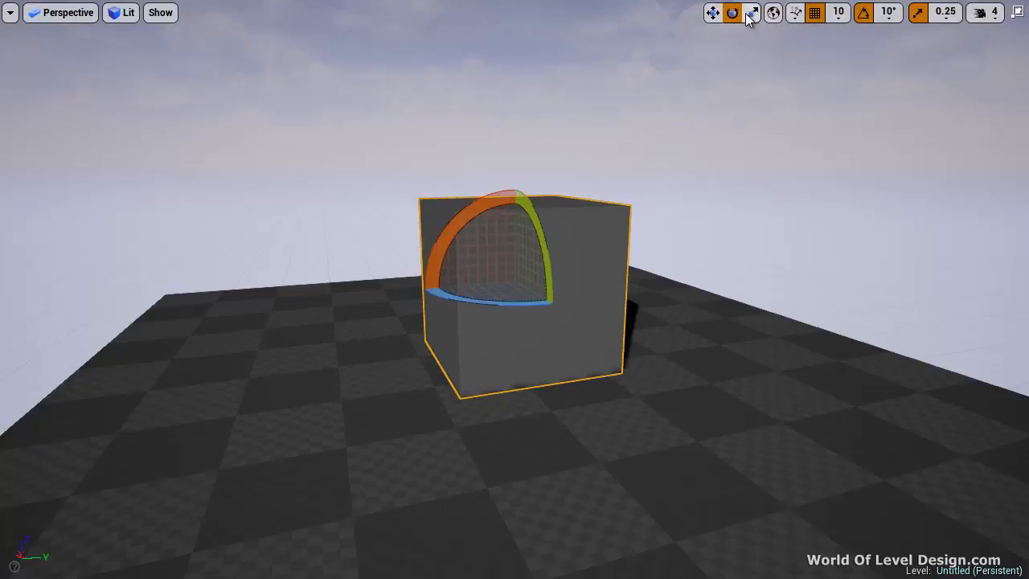
pyautogui.click(749, 15)
pyautogui.press('w')
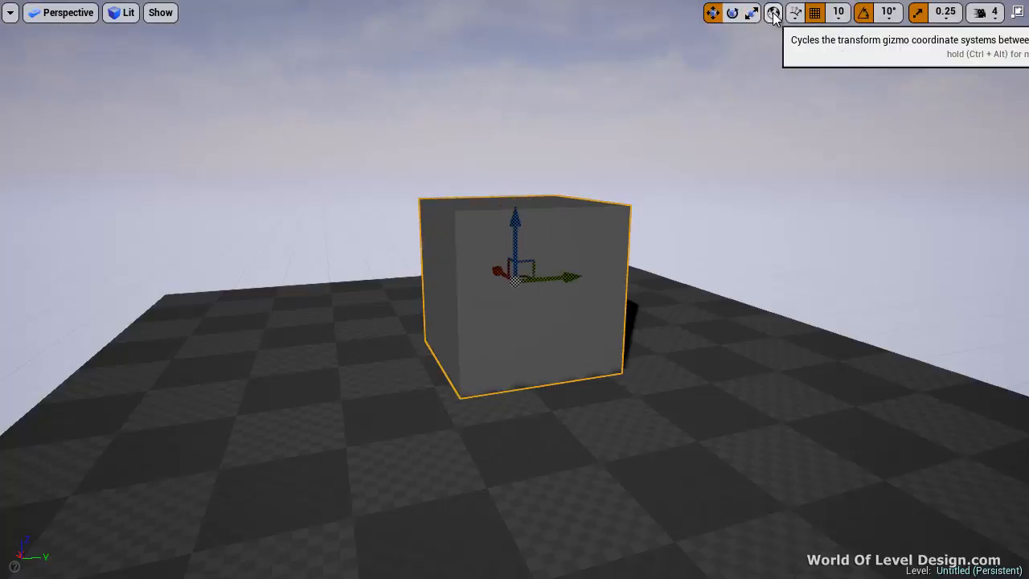
pyautogui.click(771, 16)
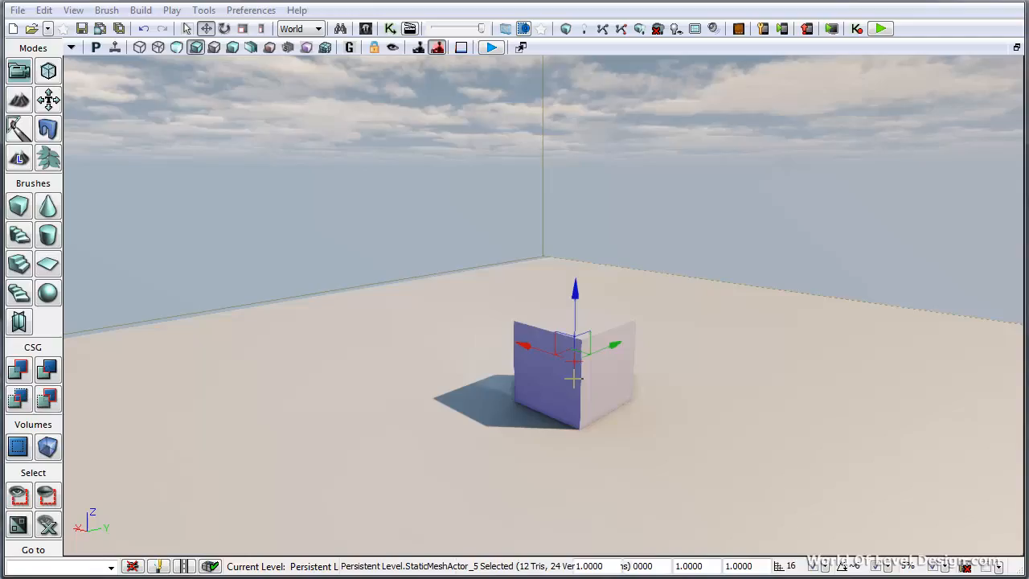
# Open the cube's properties in UDK, switch to Unreal Engine 4 and inspect the details of Sky Sphere, 1M_Cube, Light Source and Atmospheric Fog
pyautogui.doubleClick(577, 384)
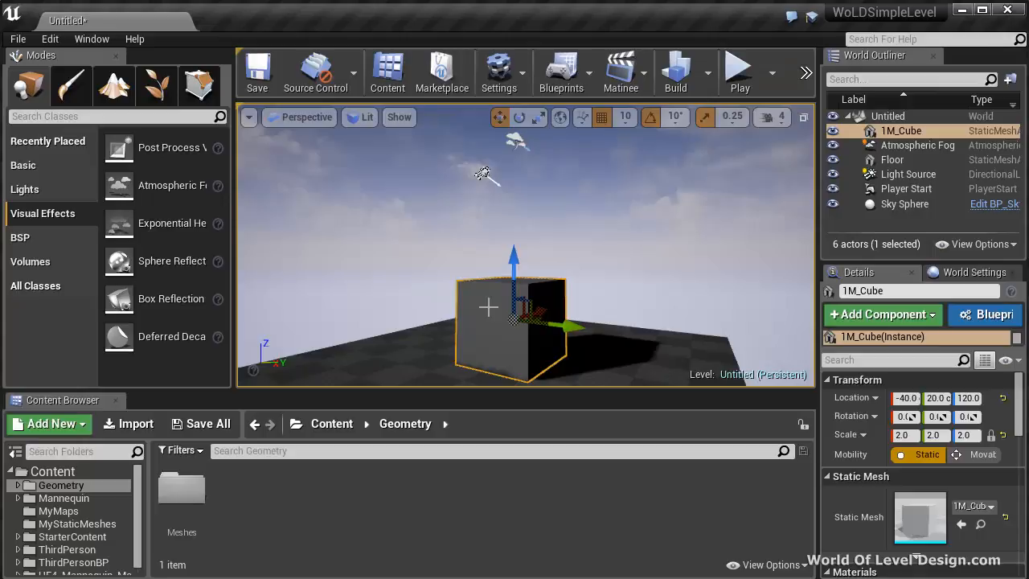
pyautogui.click(498, 201)
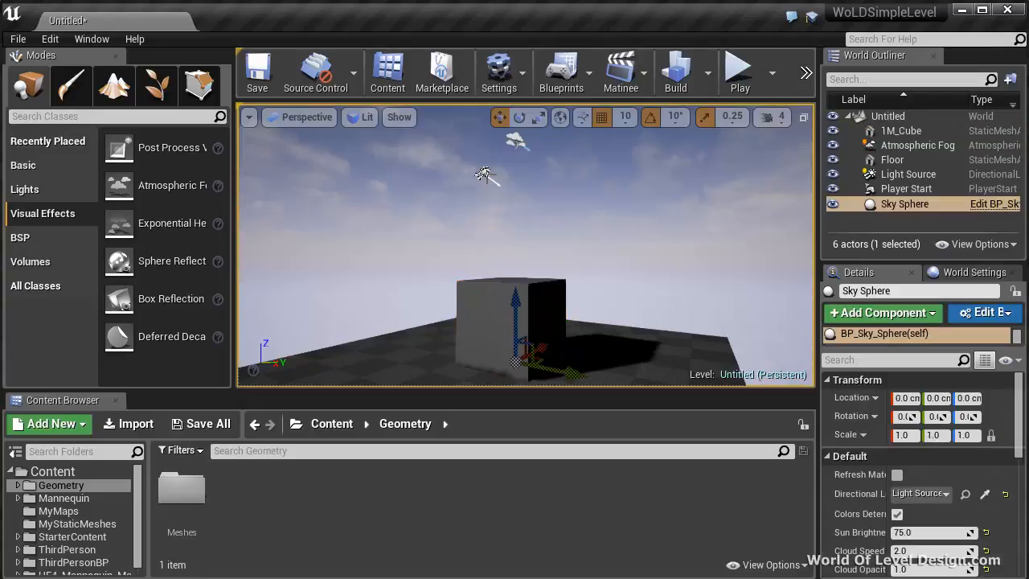
pyautogui.click(501, 298)
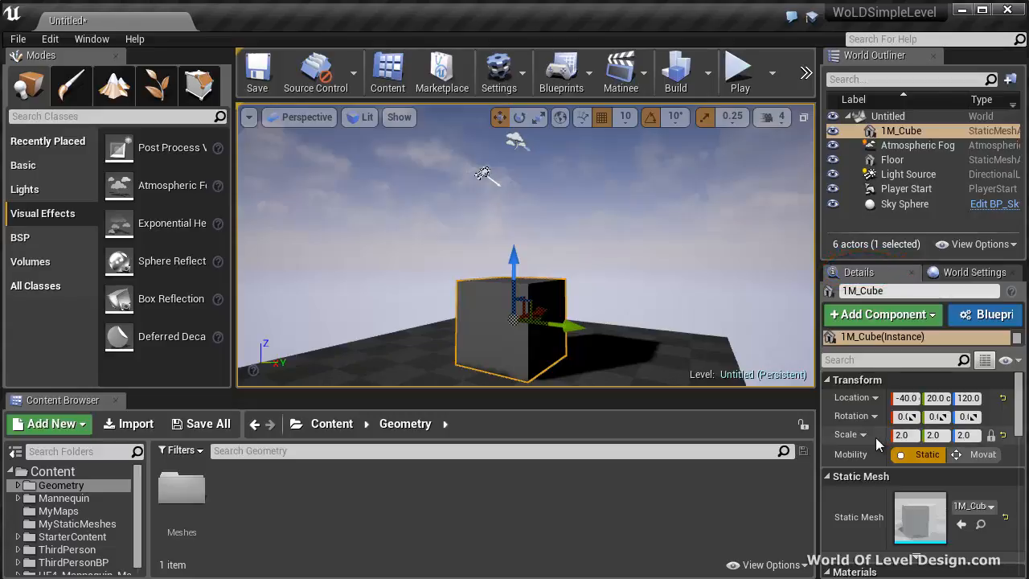
pyautogui.scroll(-5, 875, 437)
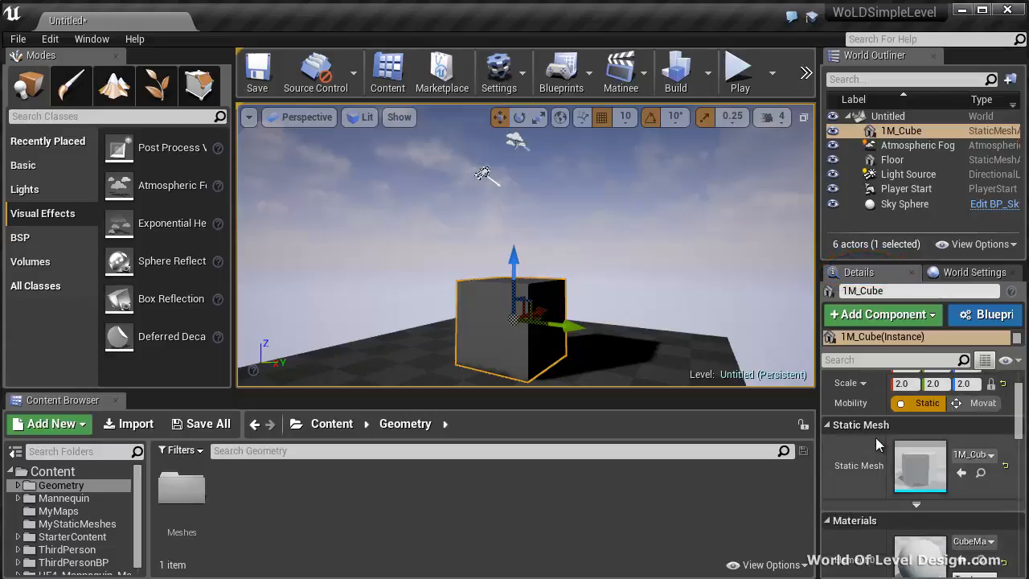
pyautogui.click(485, 174)
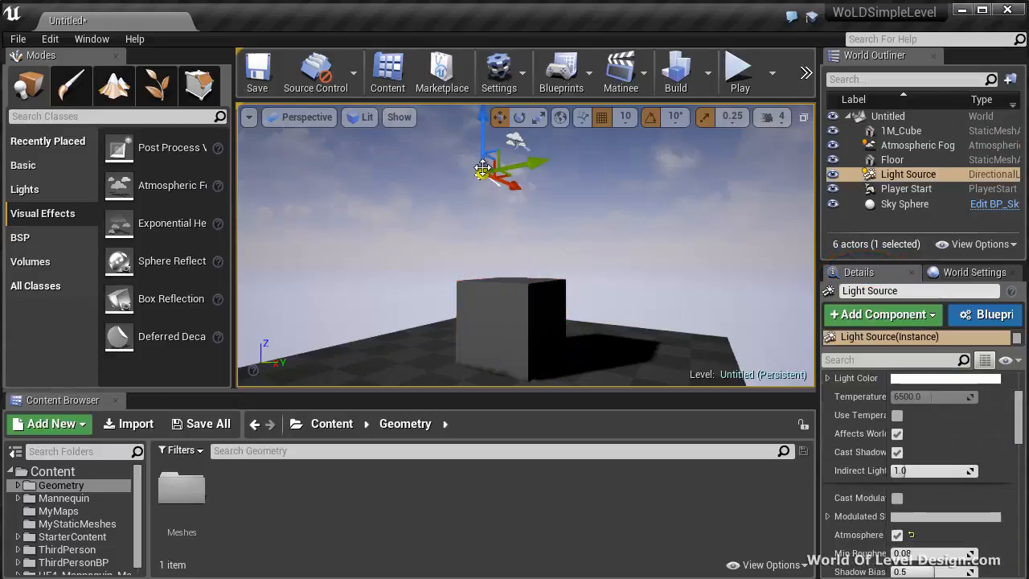
pyautogui.click(516, 139)
pyautogui.scroll(4, 909, 406)
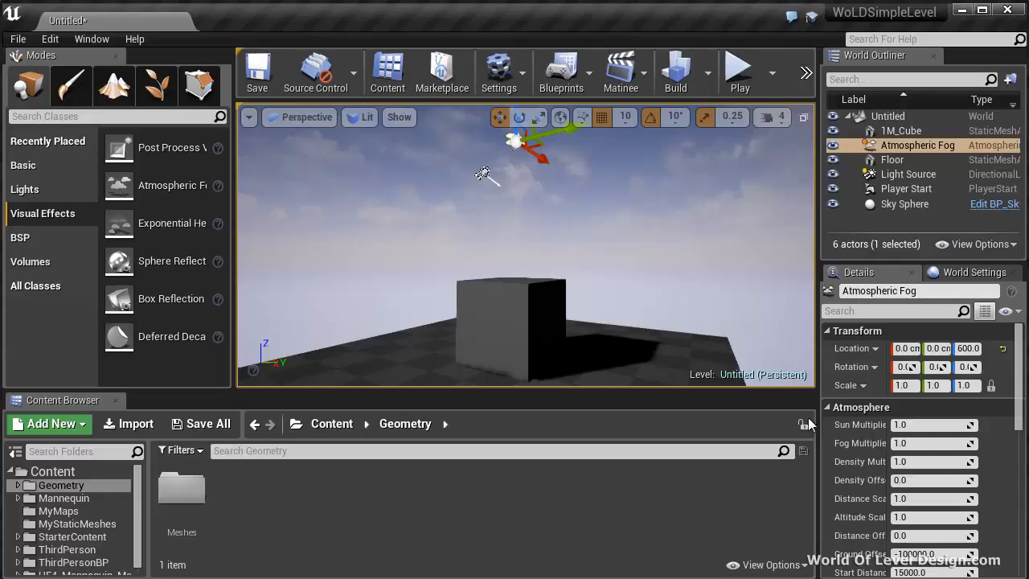
# Open an additional Details panel as a floating window and show the Light Source's properties in it
pyautogui.click(92, 39)
pyautogui.moveTo(120, 68)
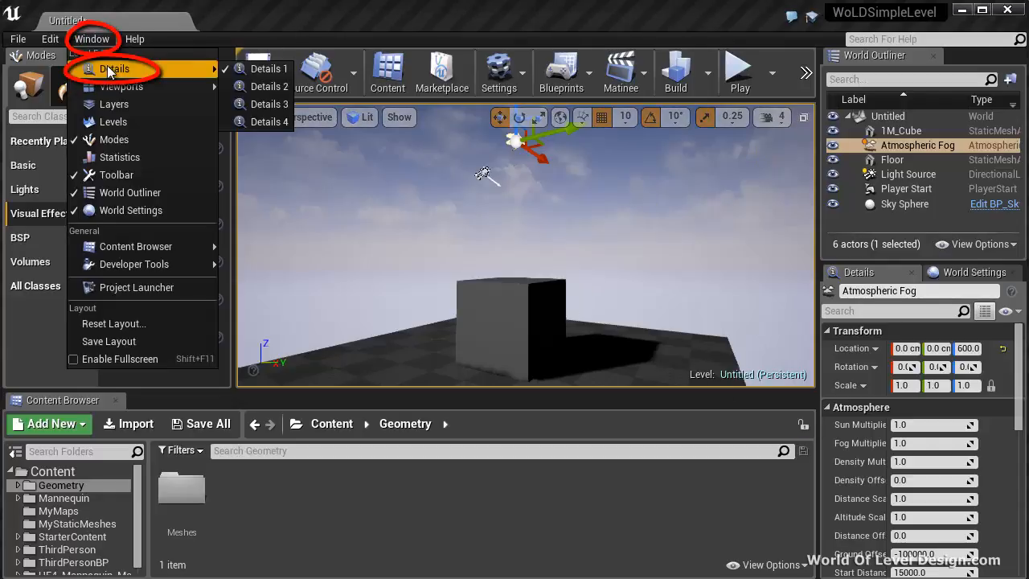
pyautogui.click(257, 69)
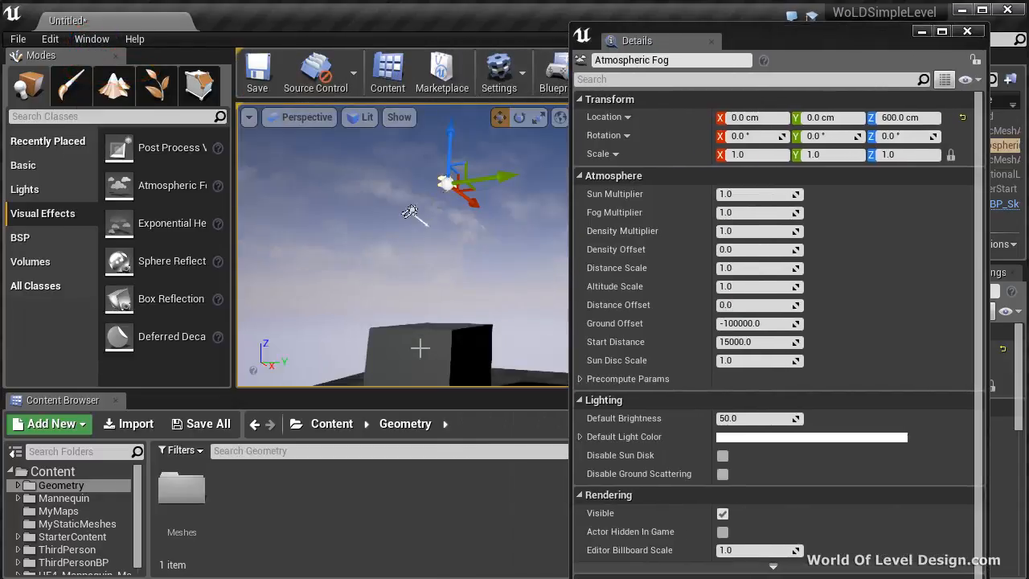
pyautogui.click(435, 334)
pyautogui.click(410, 211)
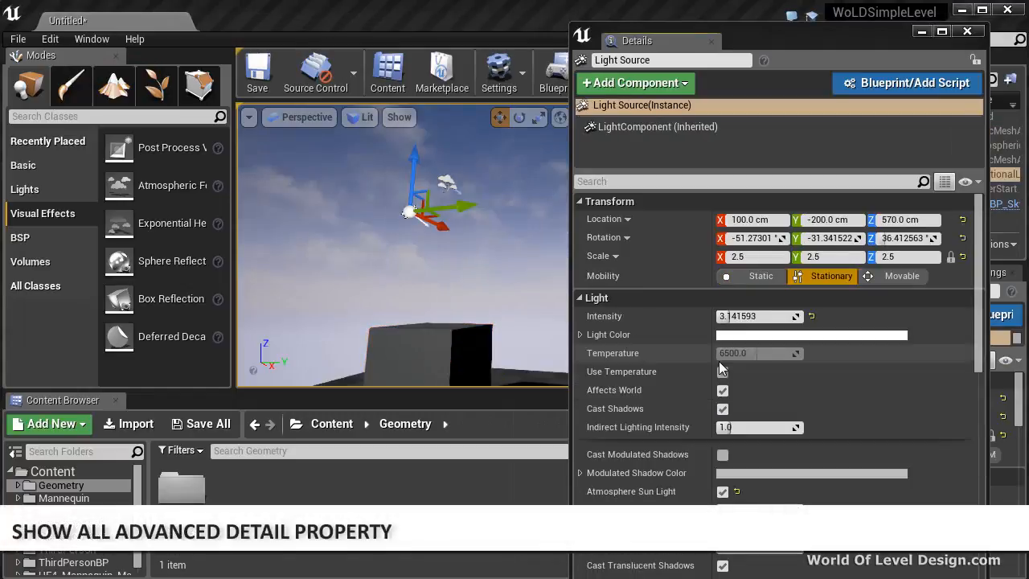
# Turn on Show All Advanced Details in the floating Light Source Details panel and close the panel
pyautogui.click(978, 184)
pyautogui.moveTo(850, 50); pyautogui.dragTo(794, 50)
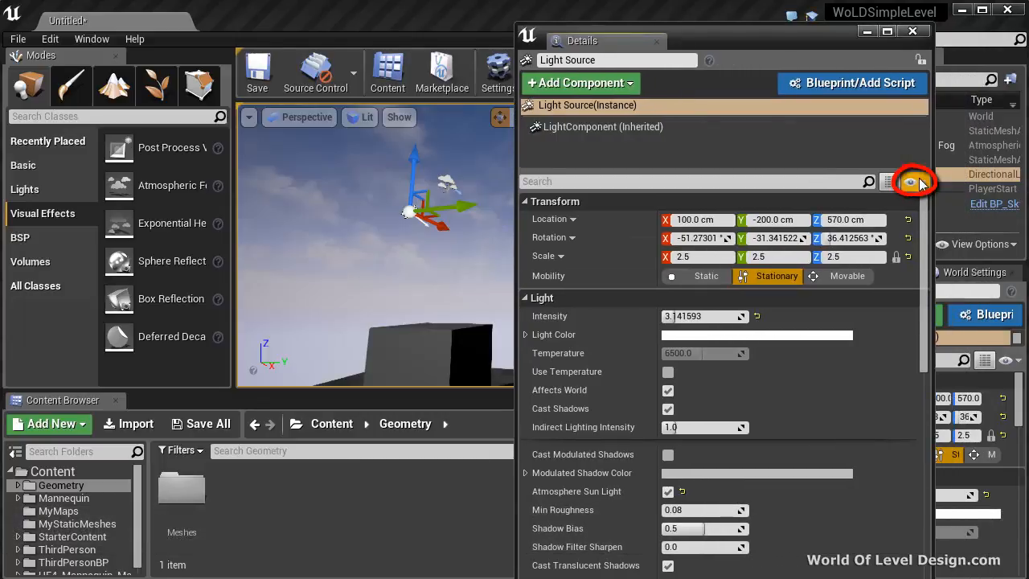
pyautogui.click(916, 182)
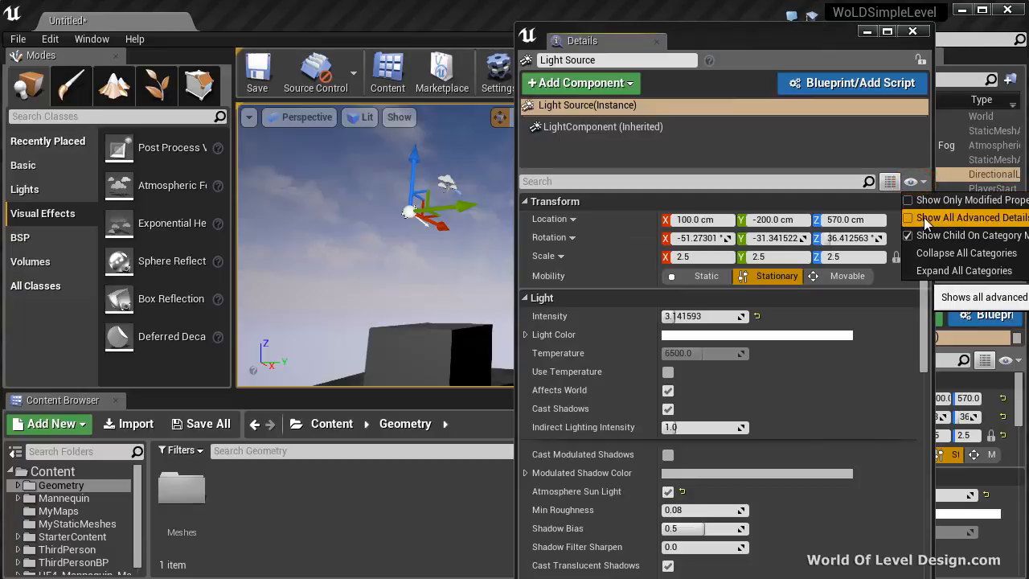
pyautogui.click(930, 217)
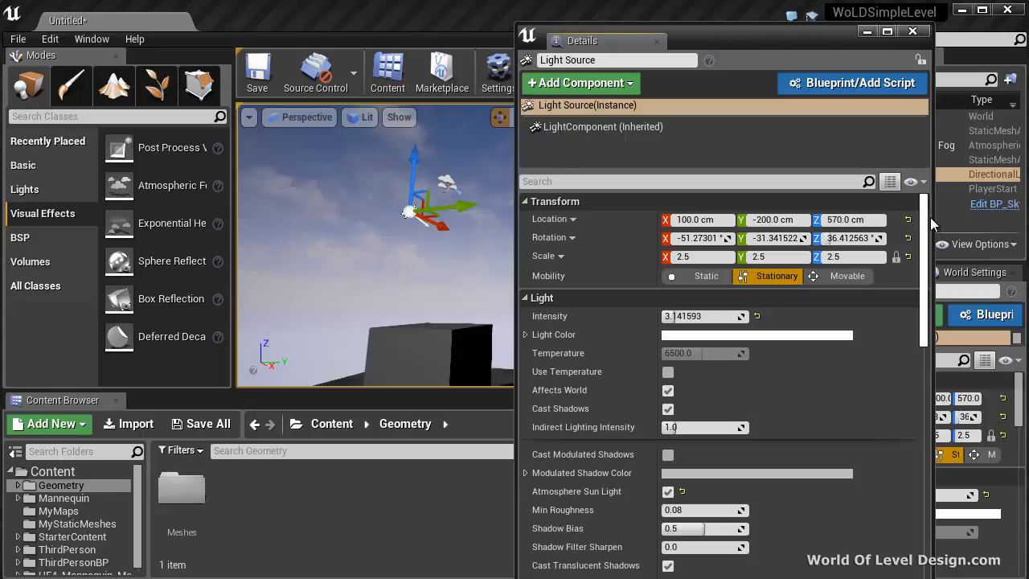
pyautogui.click(921, 34)
# Undock World Settings as a floating window and show all of its advanced details
pyautogui.moveTo(964, 279); pyautogui.dragTo(394, 81)
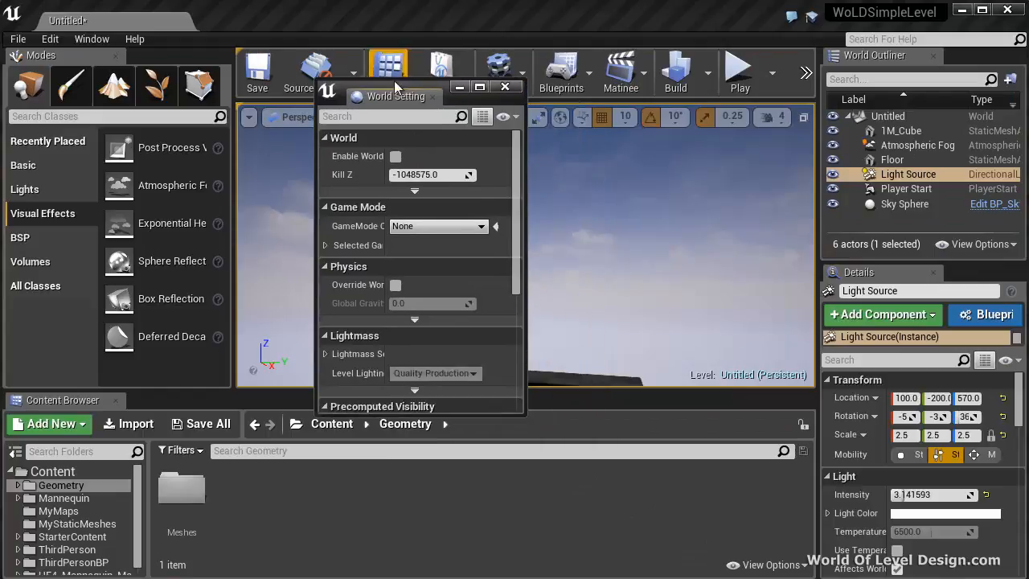
pyautogui.click(521, 120)
pyautogui.click(566, 151)
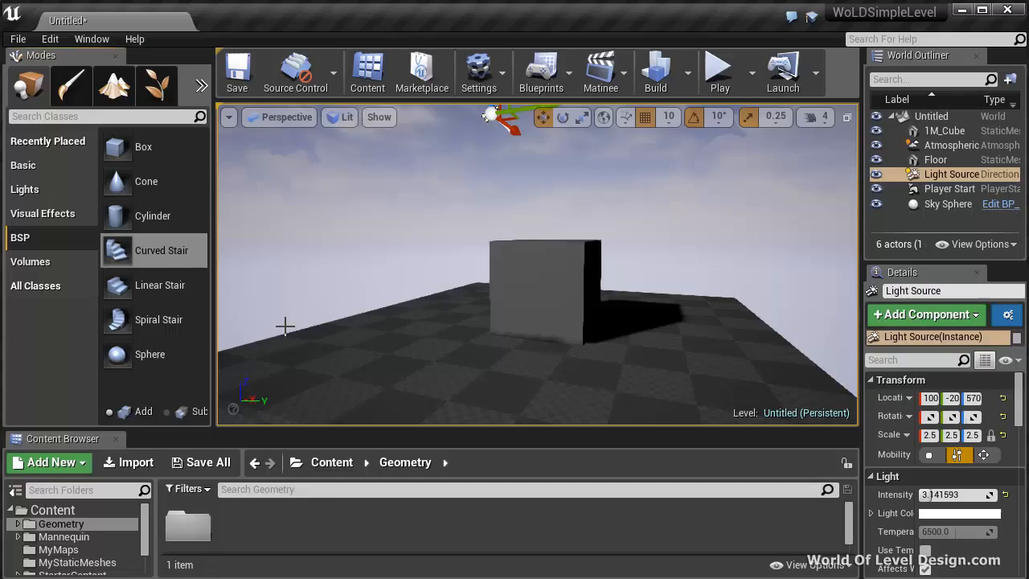
# Place a Box BSP brush on the floor beside the cube and widen the Details panel
pyautogui.click(120, 145)
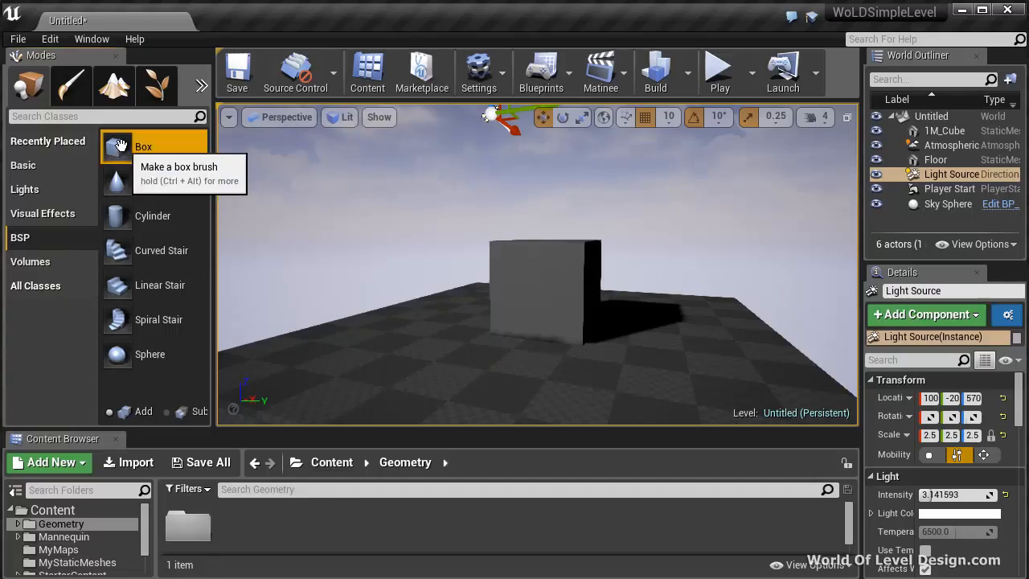
pyautogui.moveTo(120, 144)
pyautogui.mouseDown()
pyautogui.moveTo(424, 280)
pyautogui.moveTo(413, 351)
pyautogui.mouseUp()
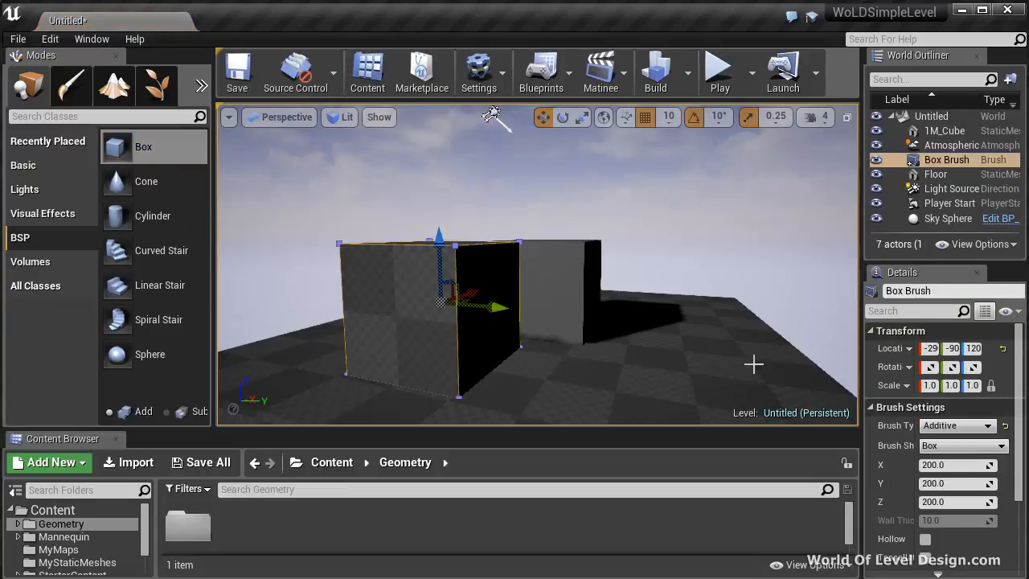
pyautogui.moveTo(862, 353); pyautogui.dragTo(803, 354)
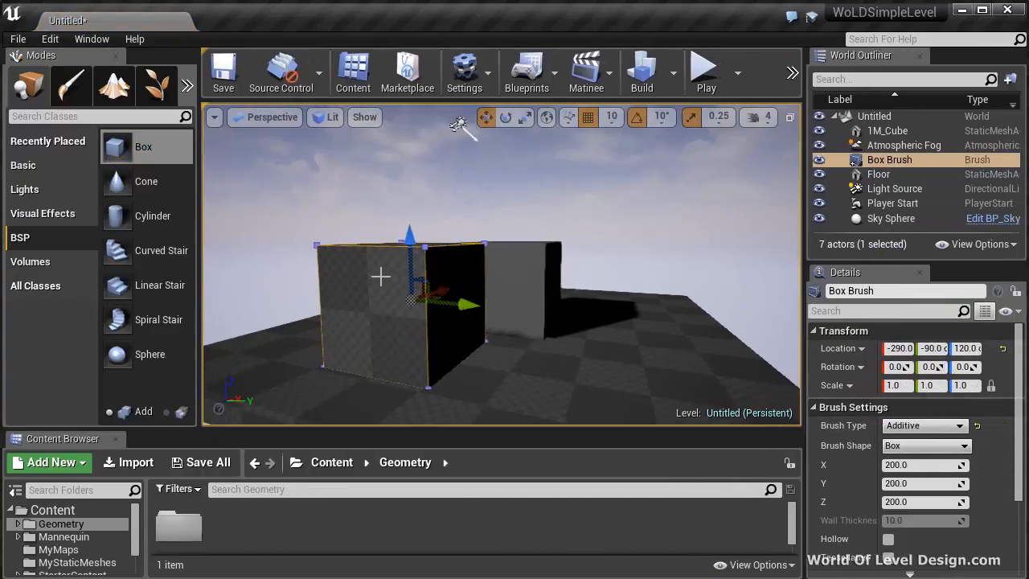
# Set the box brush's dimensions to X 60, Y 60 and Z 180
pyautogui.click(917, 464)
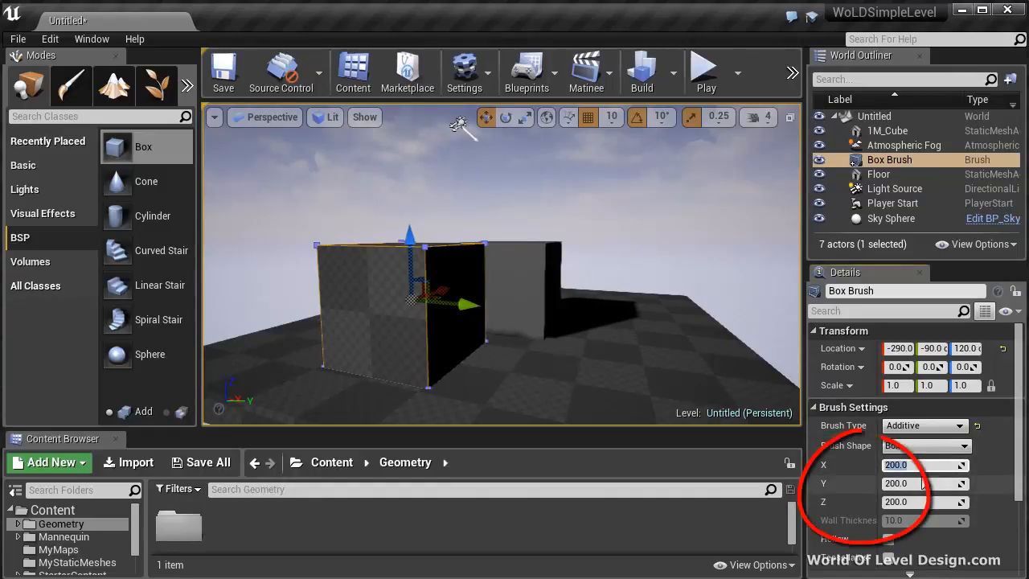
pyautogui.write('60')
pyautogui.press('Tab')
pyautogui.write('60')
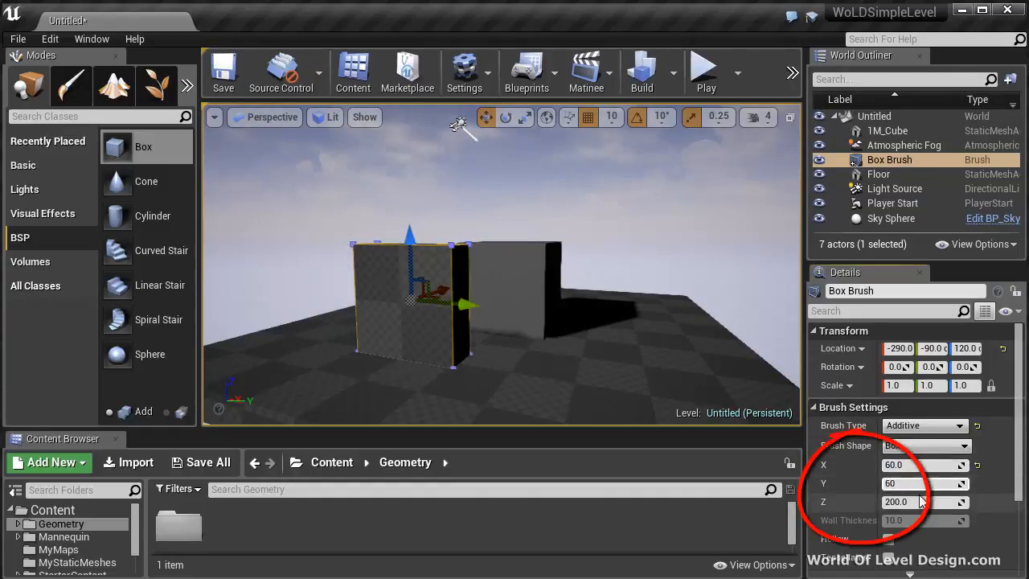
pyautogui.click(918, 501)
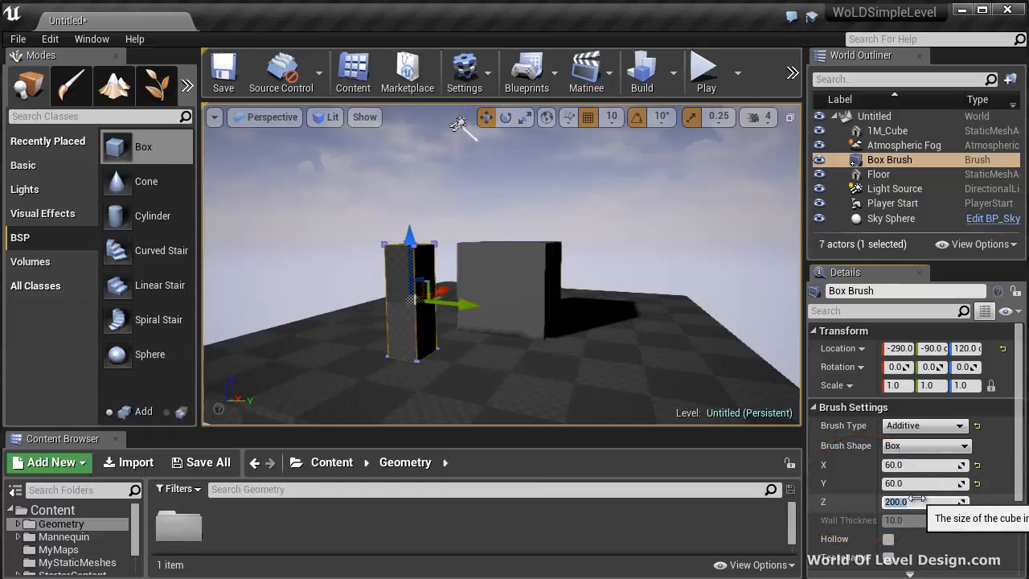
pyautogui.write('180')
pyautogui.press('Return')
# Focus on the box brush and lower it toward the floor to a Z location of 110 cm
pyautogui.press('f')
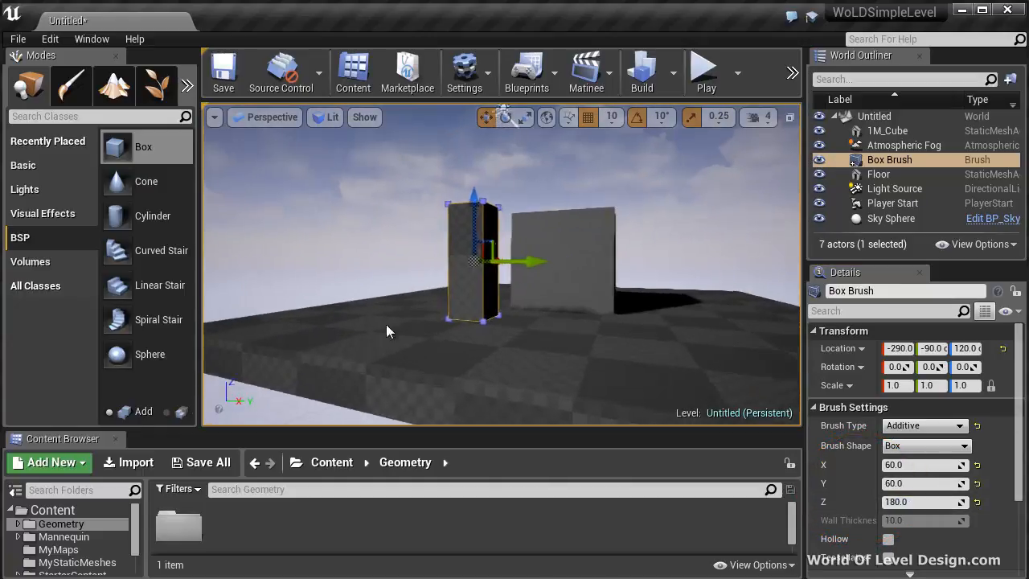
pyautogui.moveTo(364, 289)
pyautogui.mouseDown(button='right')
pyautogui.moveTo(349, 310)
pyautogui.moveTo(362, 299)
pyautogui.mouseUp(button='right')
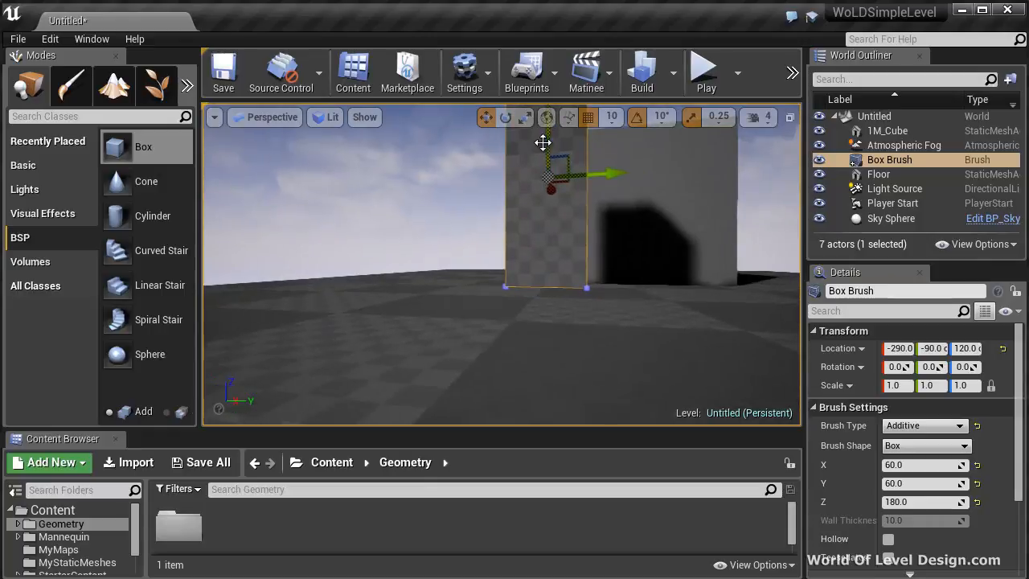
pyautogui.moveTo(548, 146); pyautogui.dragTo(549, 156)
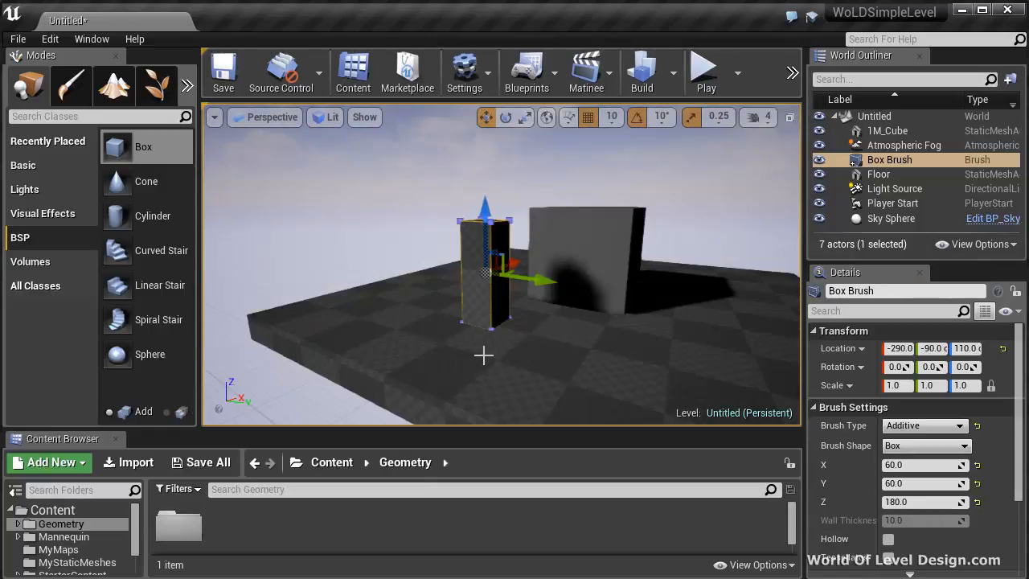
# Play the level from the floor spot beside the box brush and walk the character around to compare its scale
pyautogui.rightClick(482, 355)
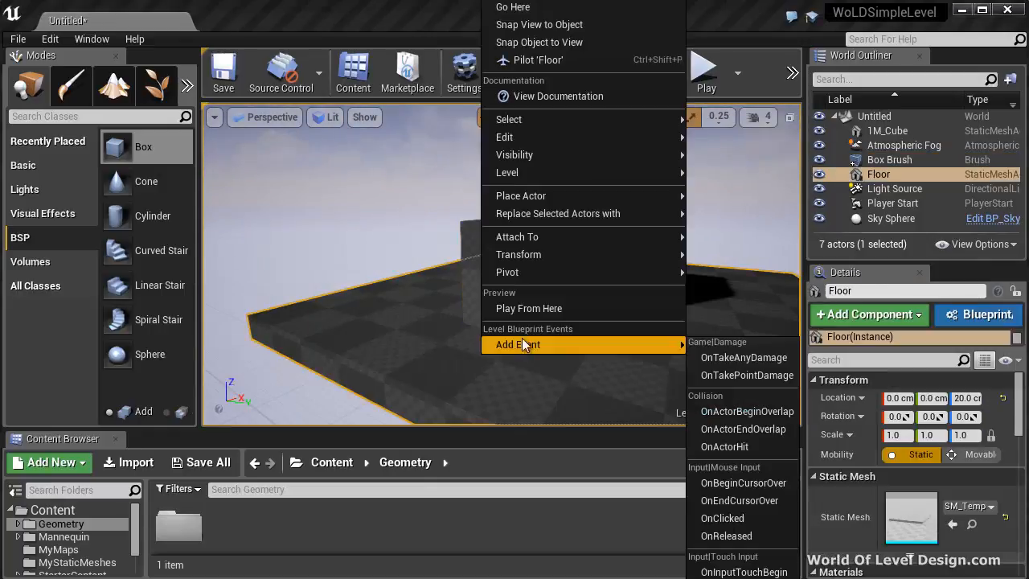
pyautogui.click(533, 310)
pyautogui.press('w')
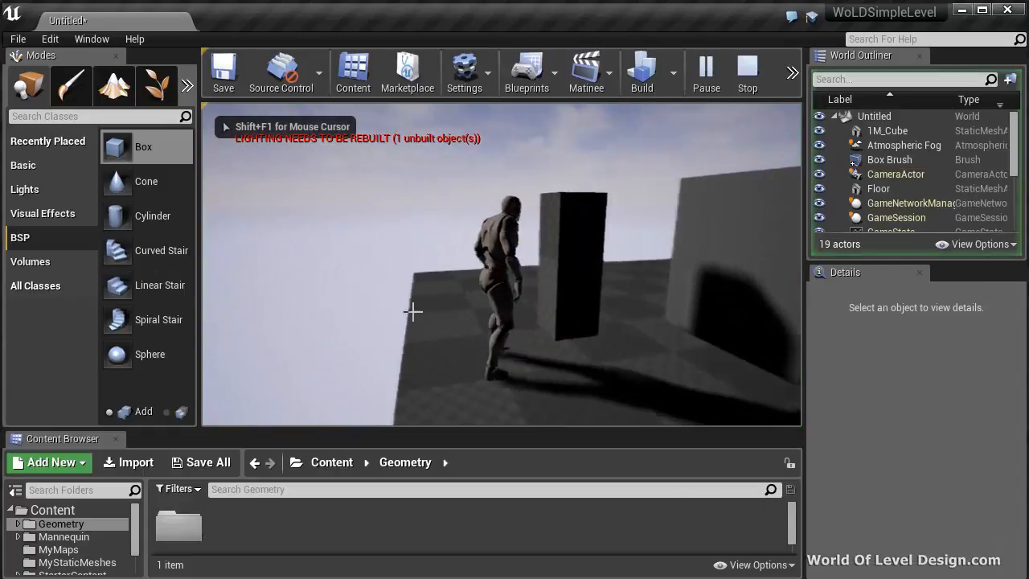
pyautogui.press('d')
pyautogui.press('s')
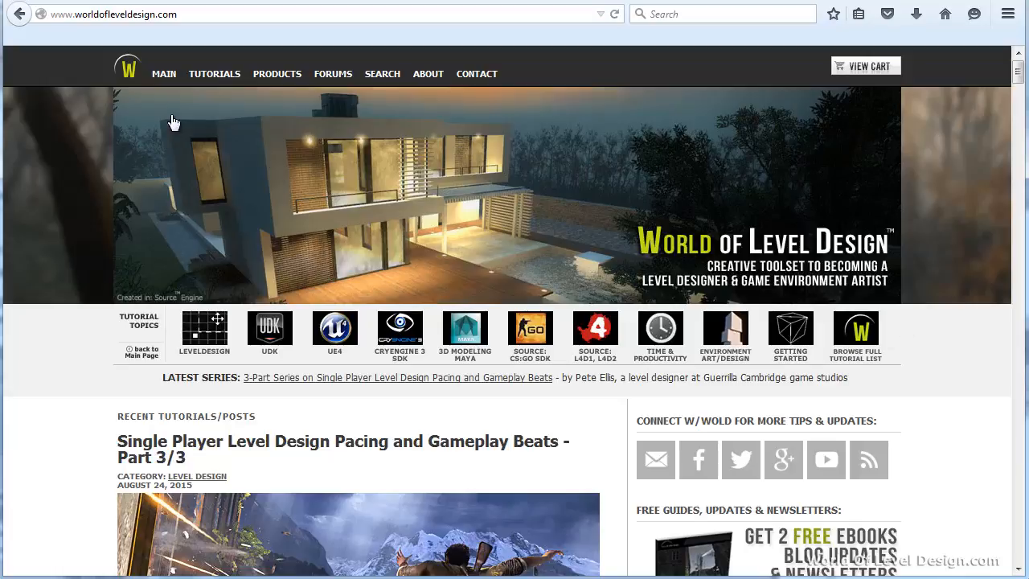
# On the World of Level Design website, open the UE4 tutorials and the Guide to Player Scale and World/Architecture Dimensions
pyautogui.click(345, 336)
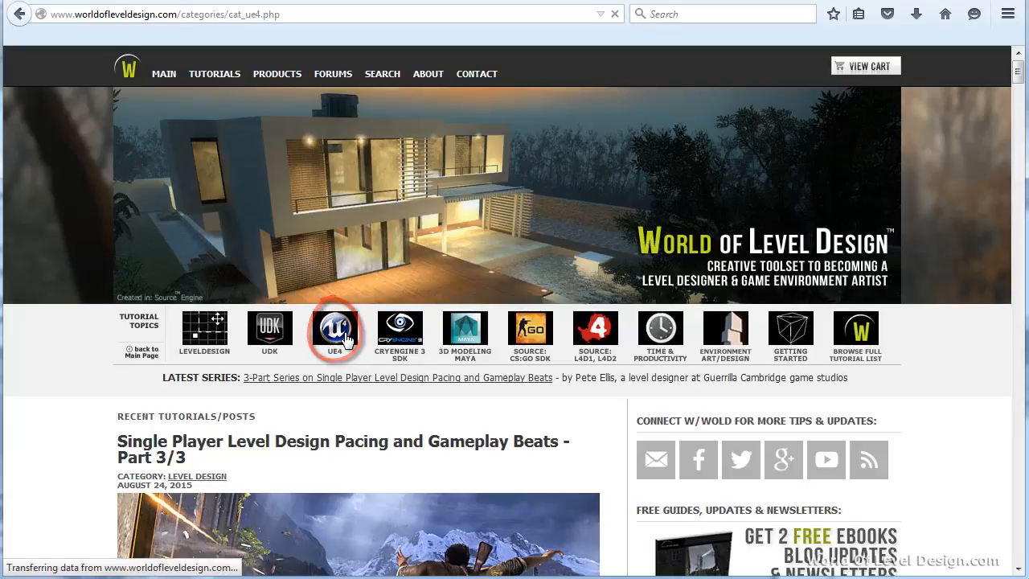
pyautogui.scroll(-5, 344, 332)
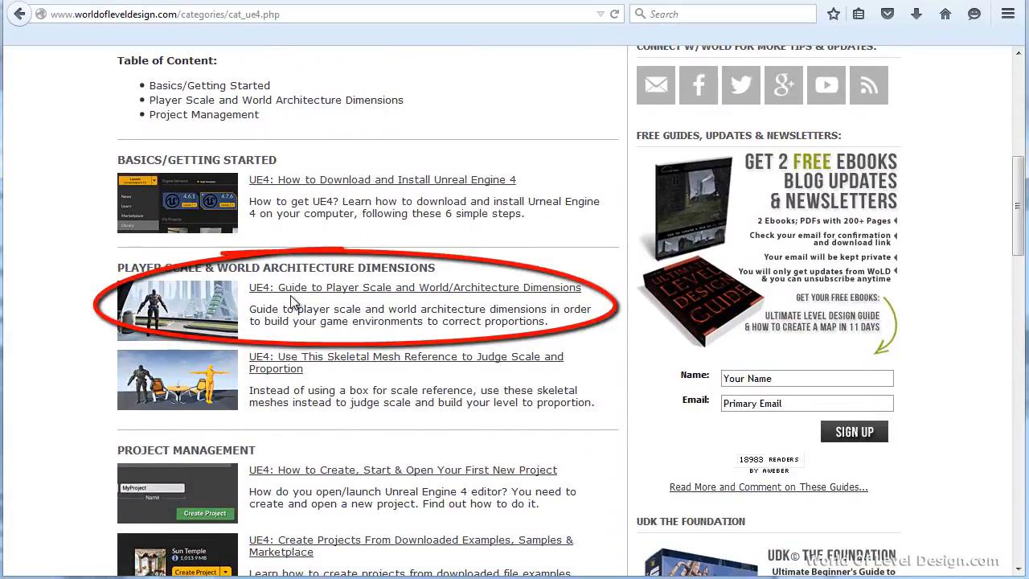
pyautogui.click(427, 292)
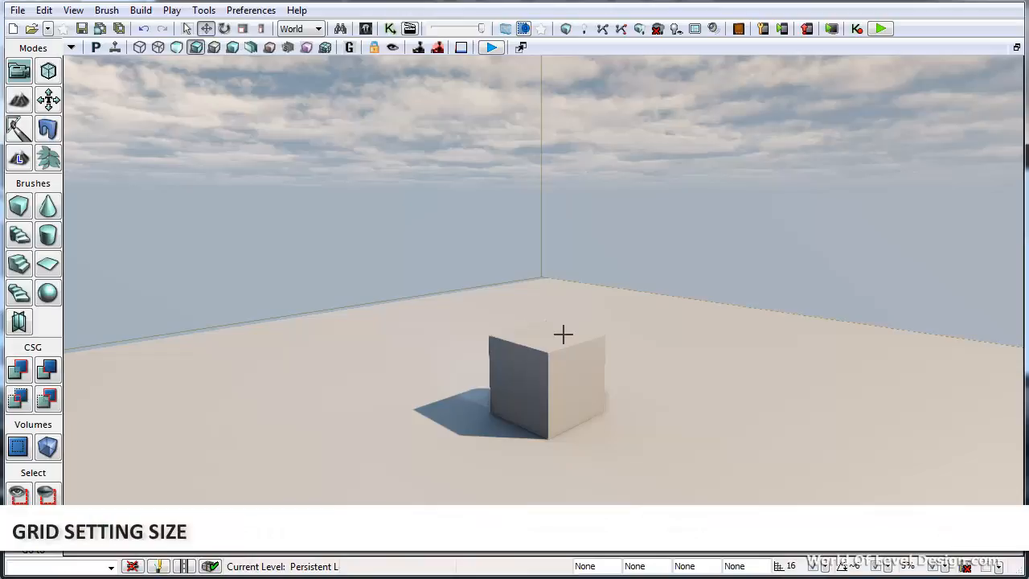
# Switch to UDK, maximize the Top viewport and set the drag grid size to 32
pyautogui.press('x')
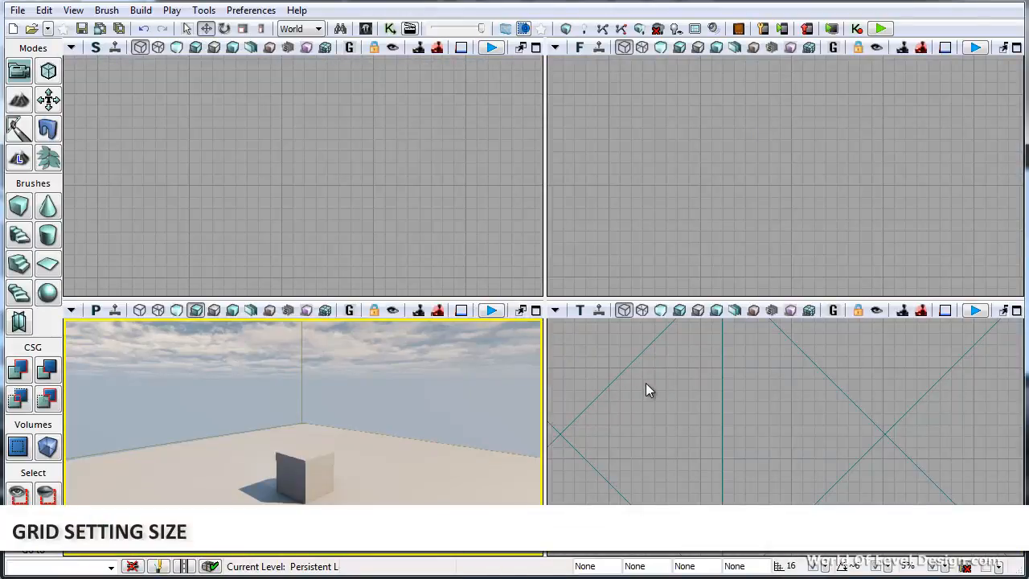
pyautogui.click(645, 386)
pyautogui.hotkey('shift', 'space')
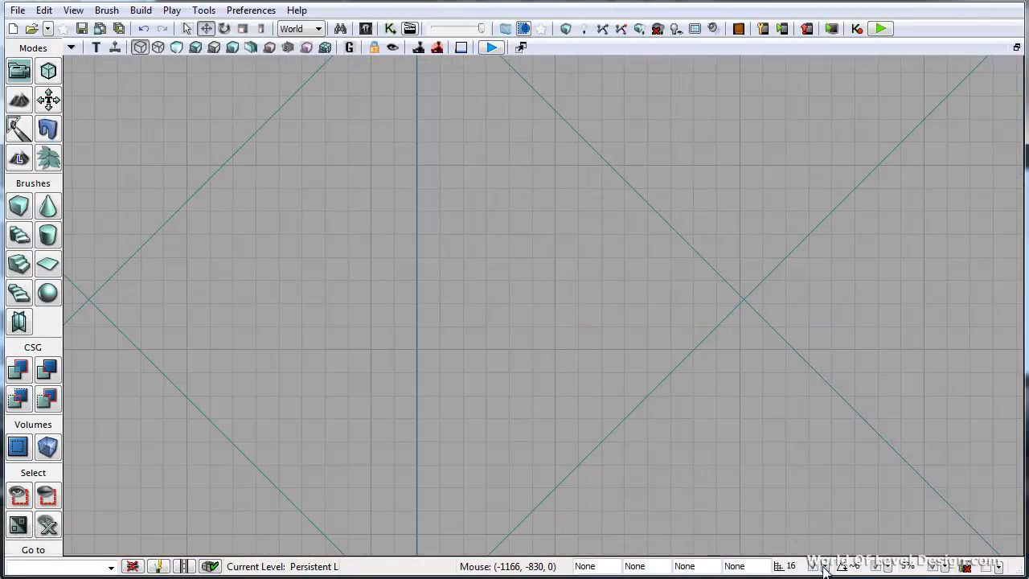
pyautogui.click(825, 566)
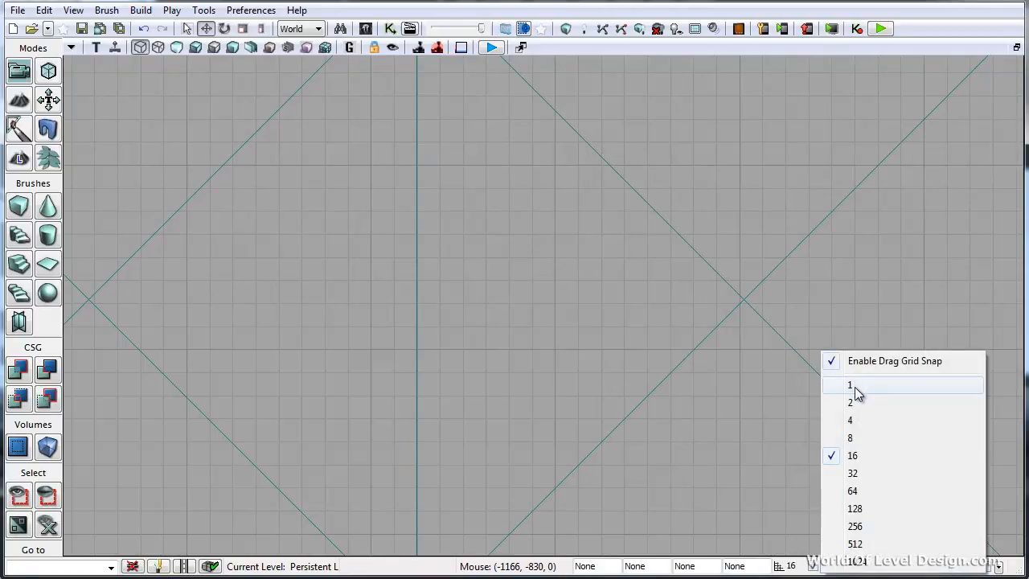
pyautogui.click(854, 473)
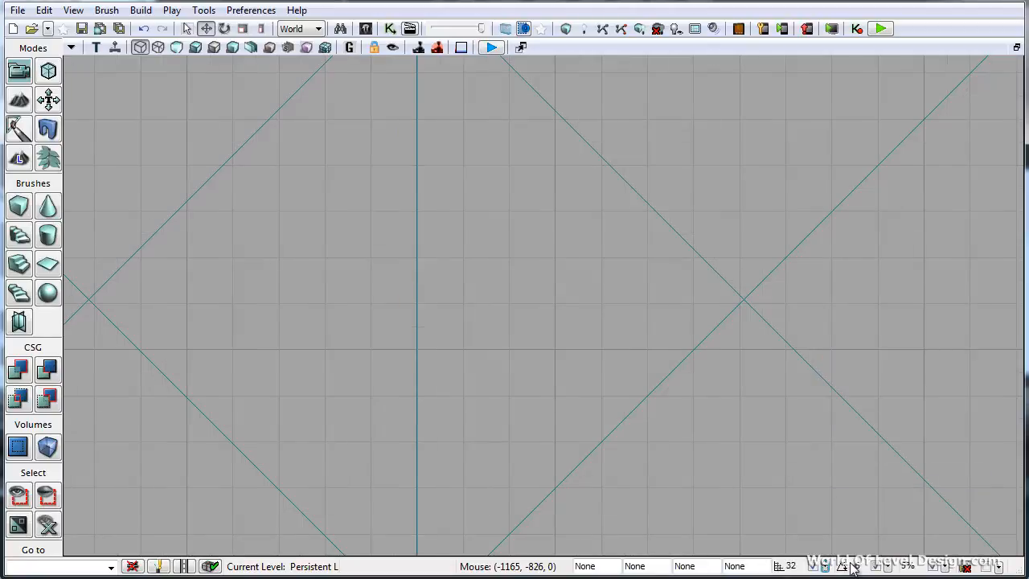
# Step the drag grid size down and back up in the Top viewport
pyautogui.scroll(-4, 696, 382)
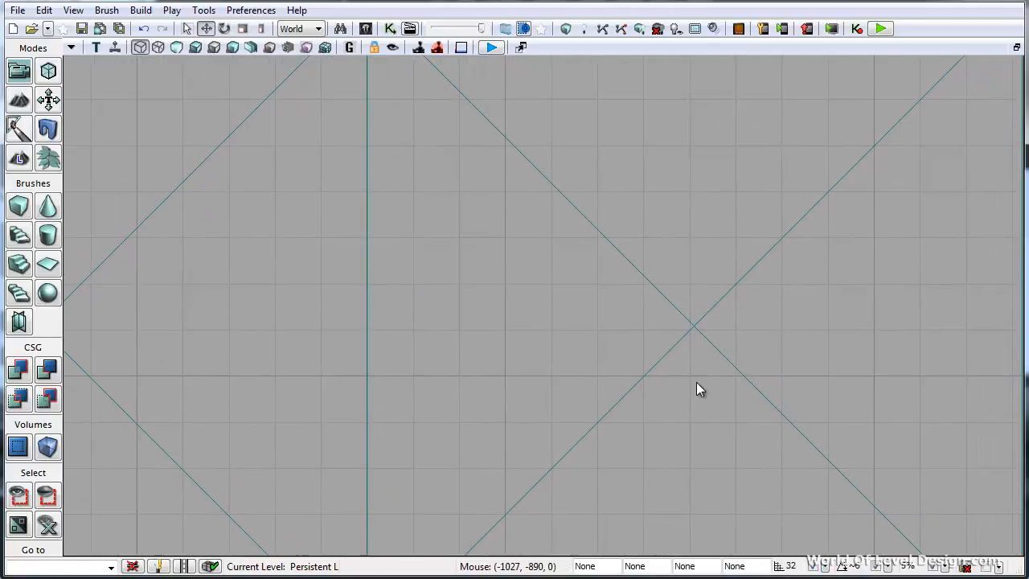
pyautogui.press('[')
pyautogui.press(']')
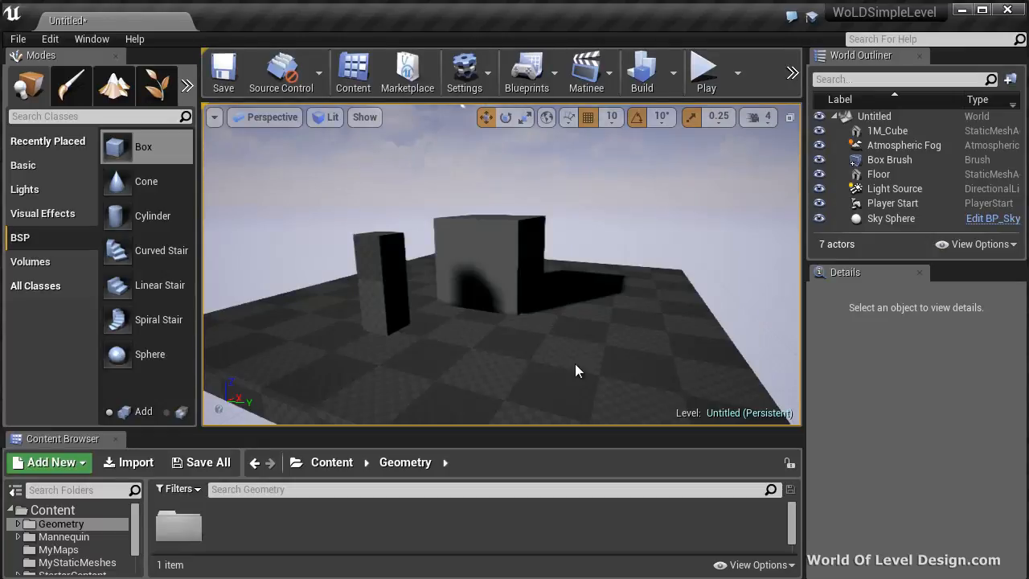
# Switch to Unreal Engine 4, review the position snap sizes in the Front wireframe view and return to Perspective
pyautogui.hotkey('alt', 'h')
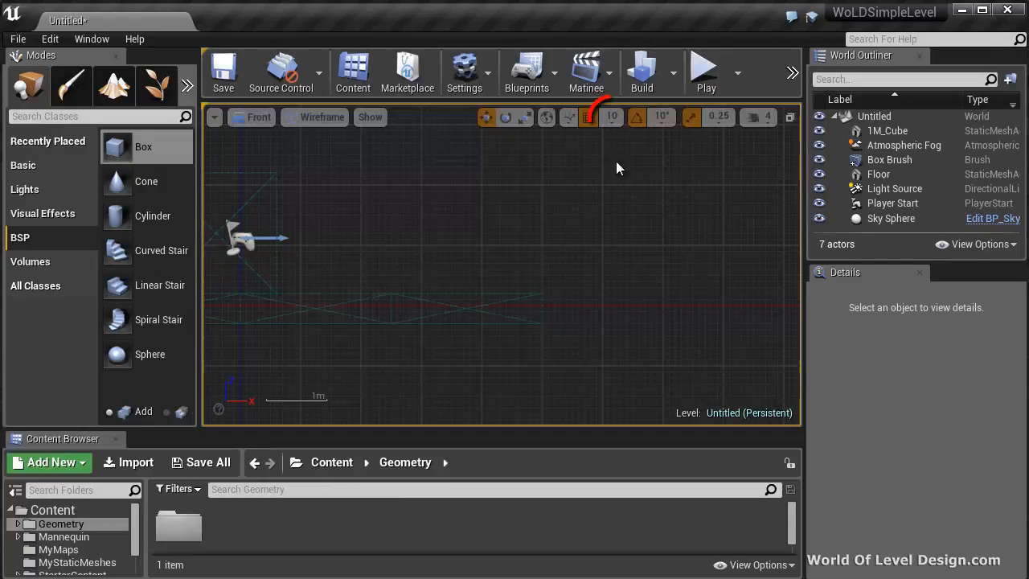
pyautogui.click(611, 121)
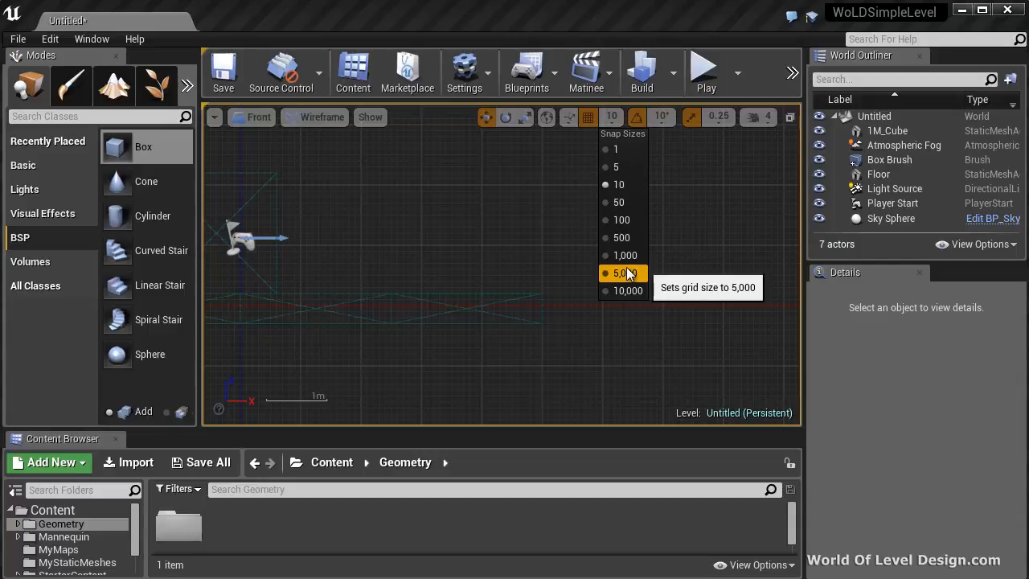
pyautogui.click(549, 270)
pyautogui.hotkey('alt', 'g')
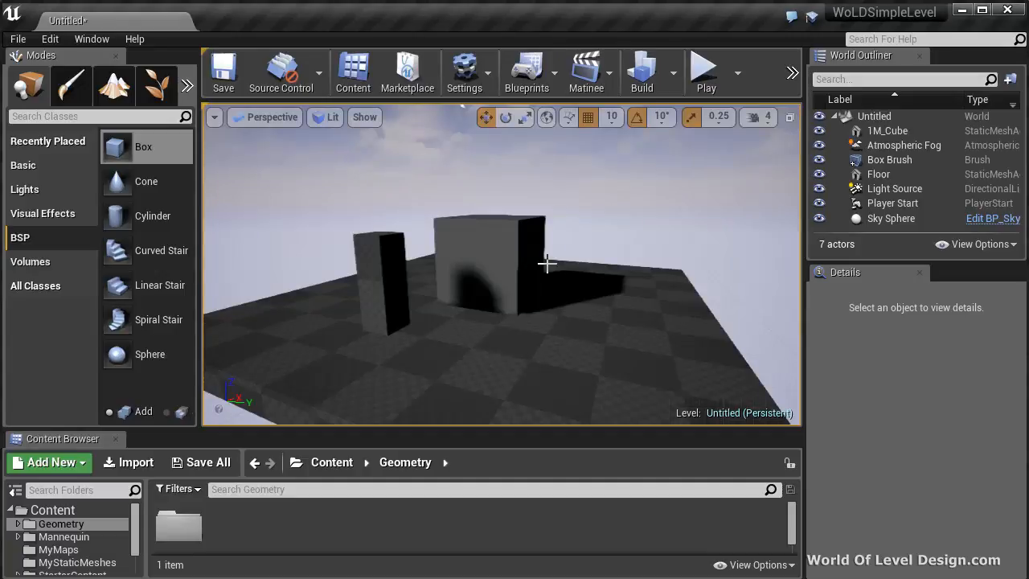
# Review the position grid snap sizes in the Perspective viewport, keeping 10 as the snap value
pyautogui.click(611, 119)
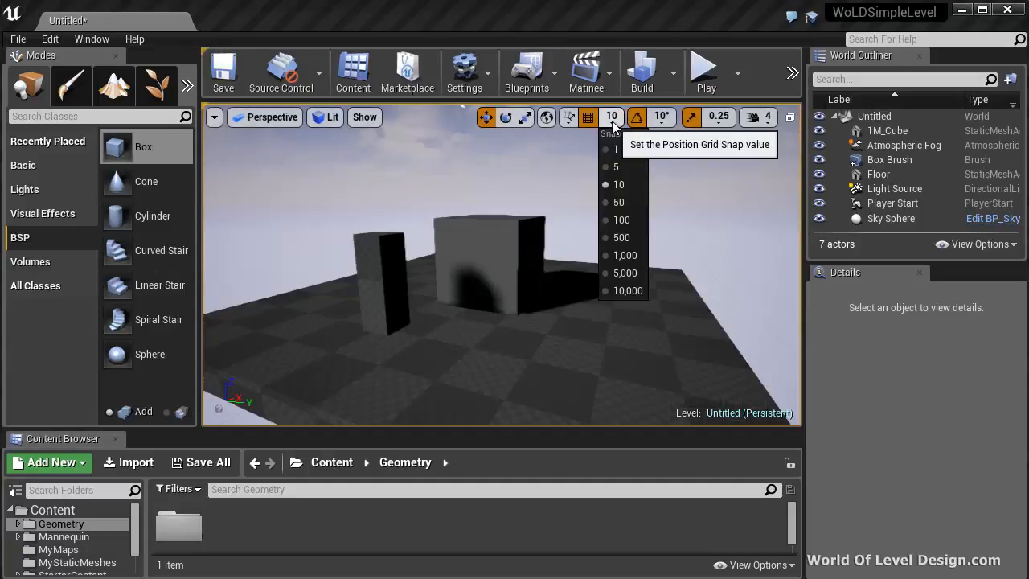
pyautogui.click(635, 187)
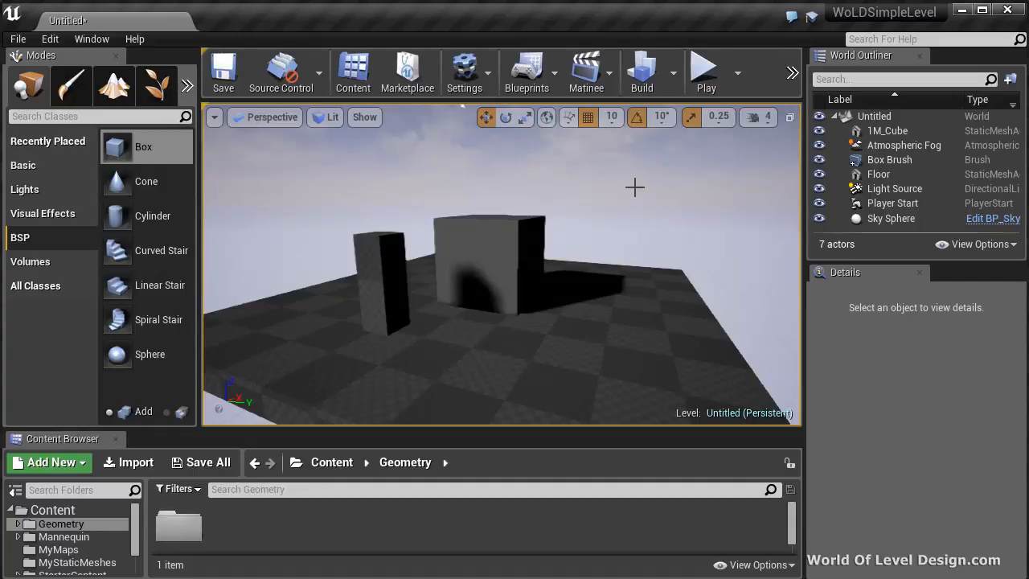
pyautogui.click(610, 117)
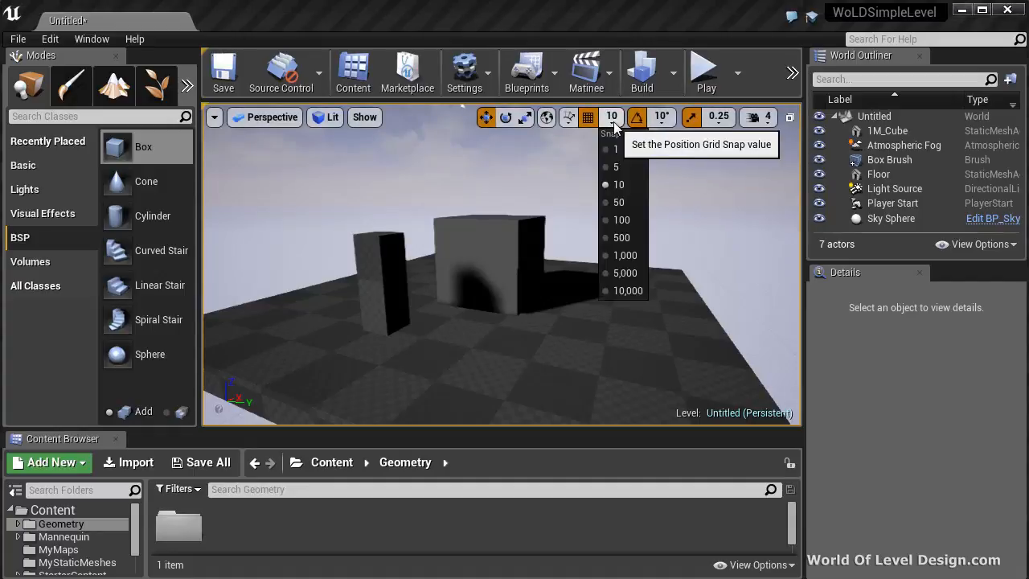
pyautogui.click(627, 177)
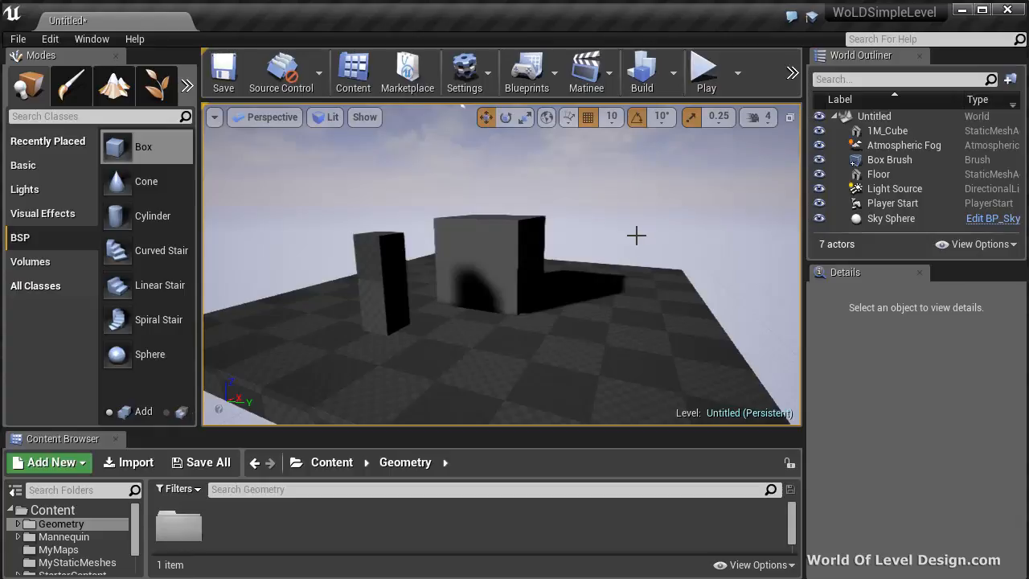
# Try the Use Power of Two Snap Size option in the Level Editor viewport preferences and check the viewport's position snap sizes
pyautogui.click(49, 38)
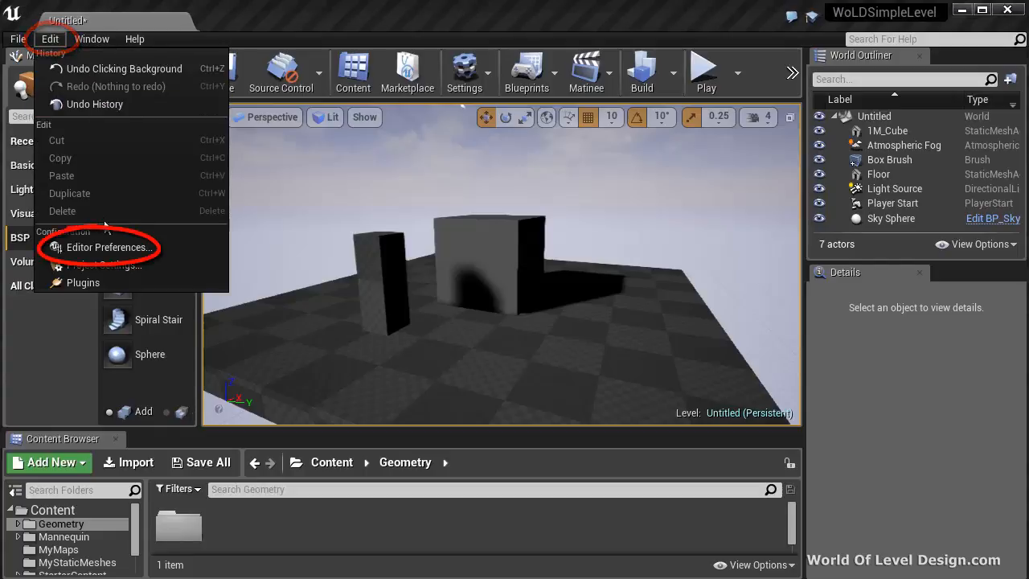
pyautogui.click(104, 246)
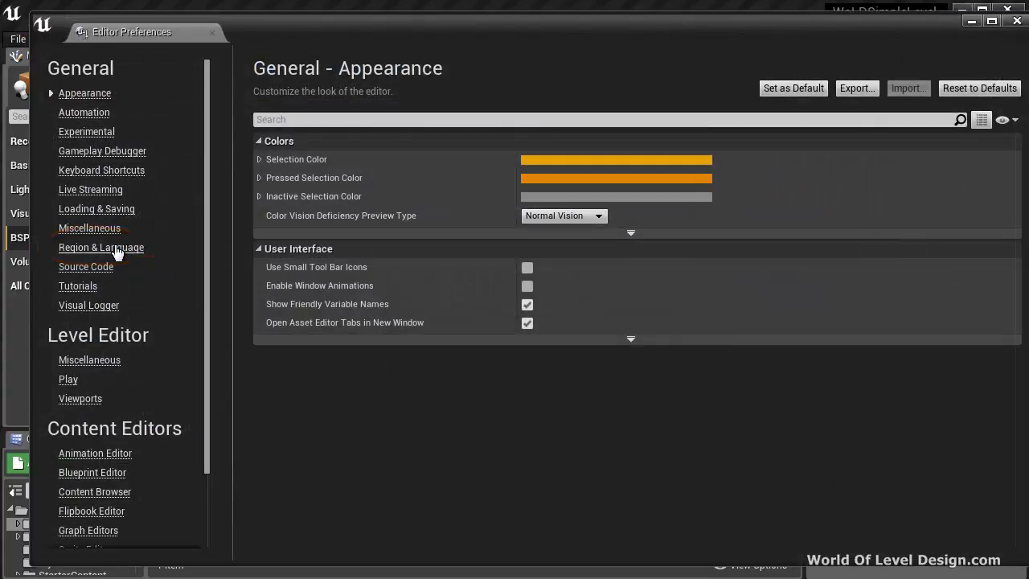
pyautogui.click(81, 398)
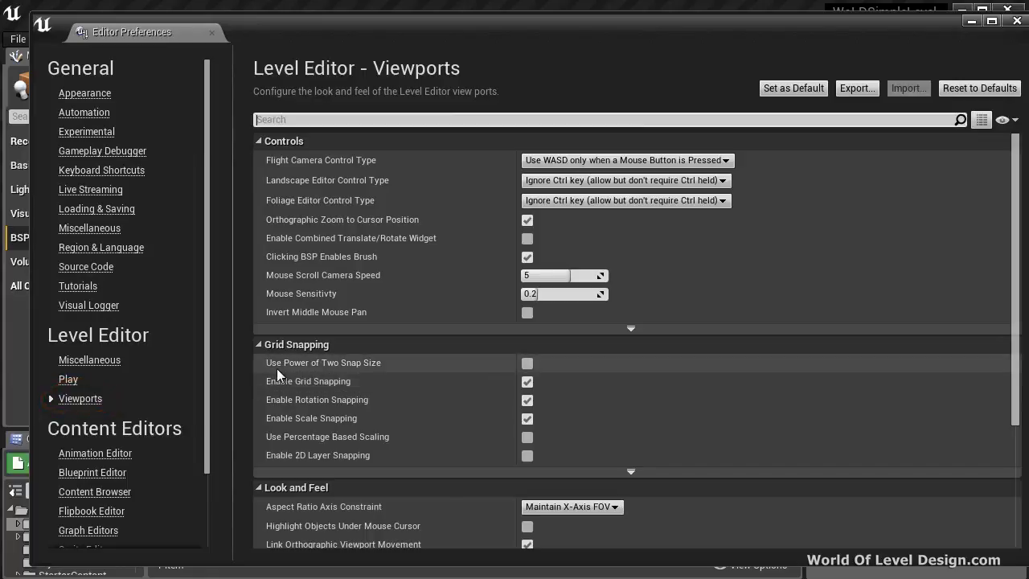
pyautogui.moveTo(329, 368)
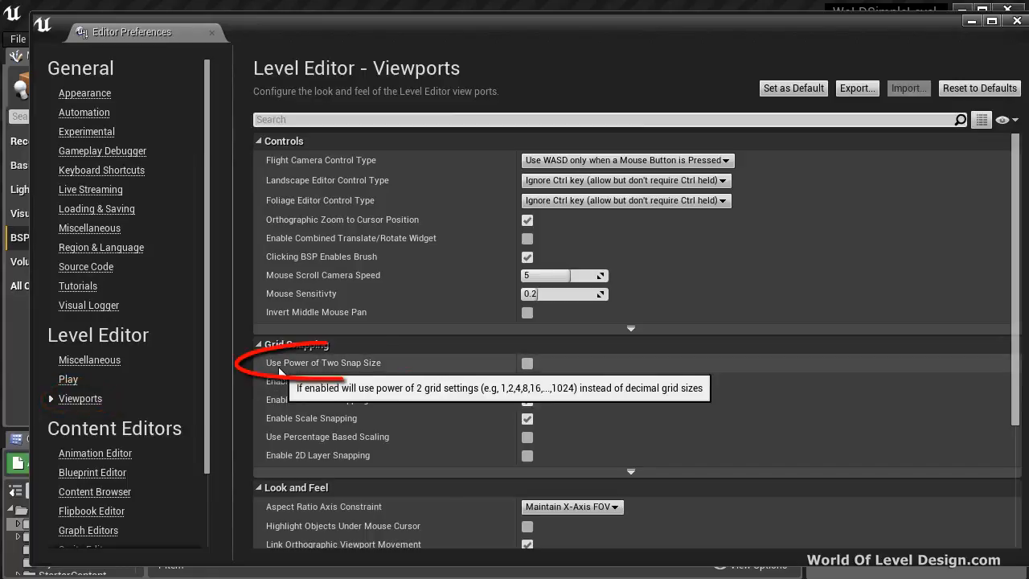
pyautogui.click(528, 363)
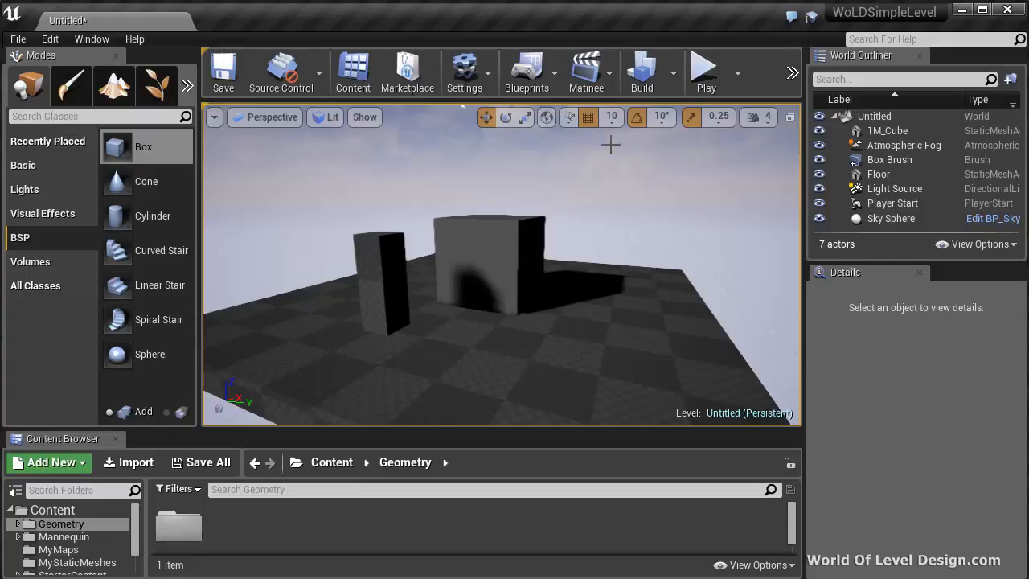
pyautogui.click(611, 119)
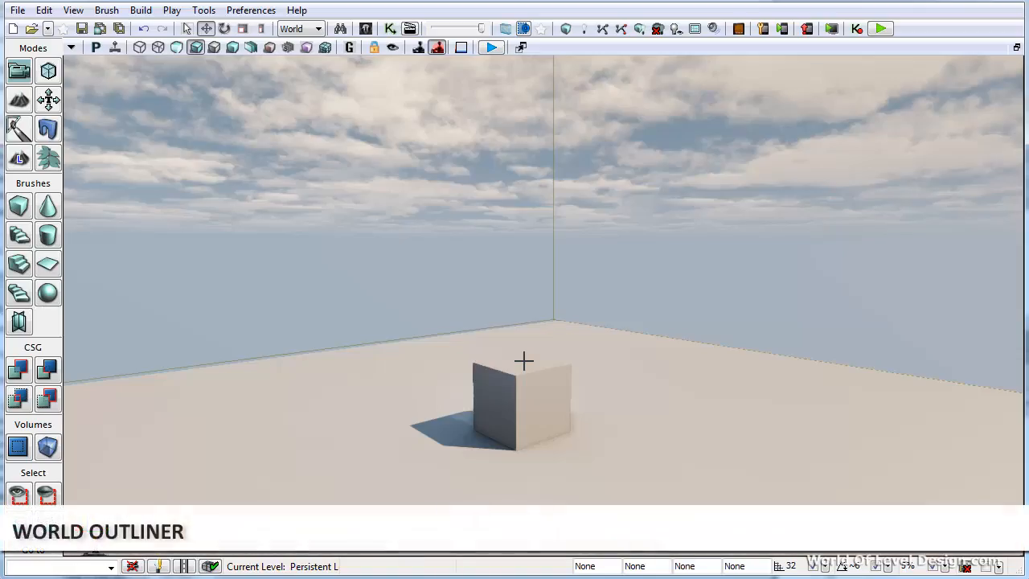
# Switch to UDK and open the Scene browser window
pyautogui.click(74, 10)
pyautogui.moveTo(85, 28)
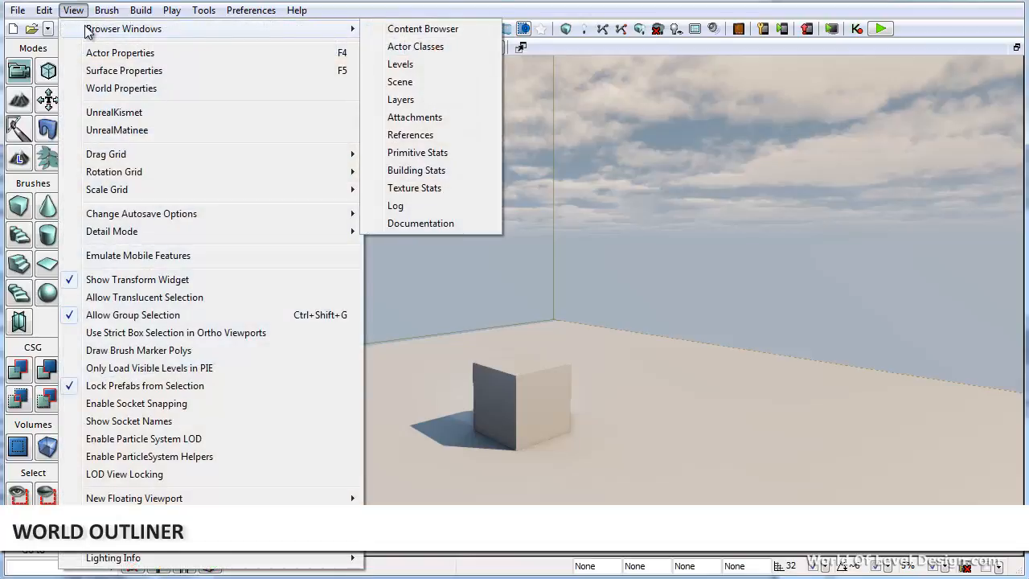
pyautogui.click(402, 82)
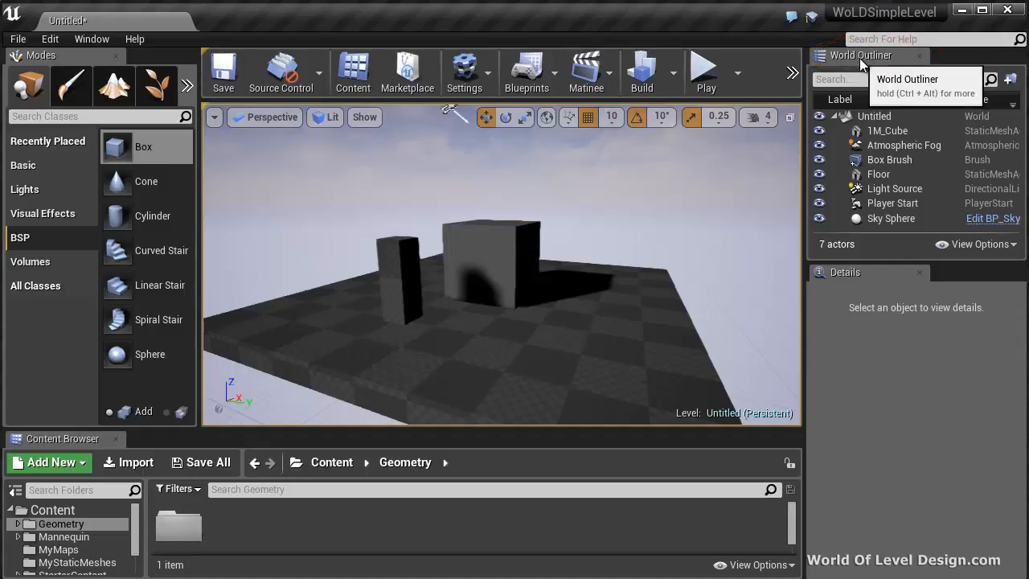
# Switch to Unreal Engine 4, find the World Outliner among the available windows and widen its panel
pyautogui.click(92, 39)
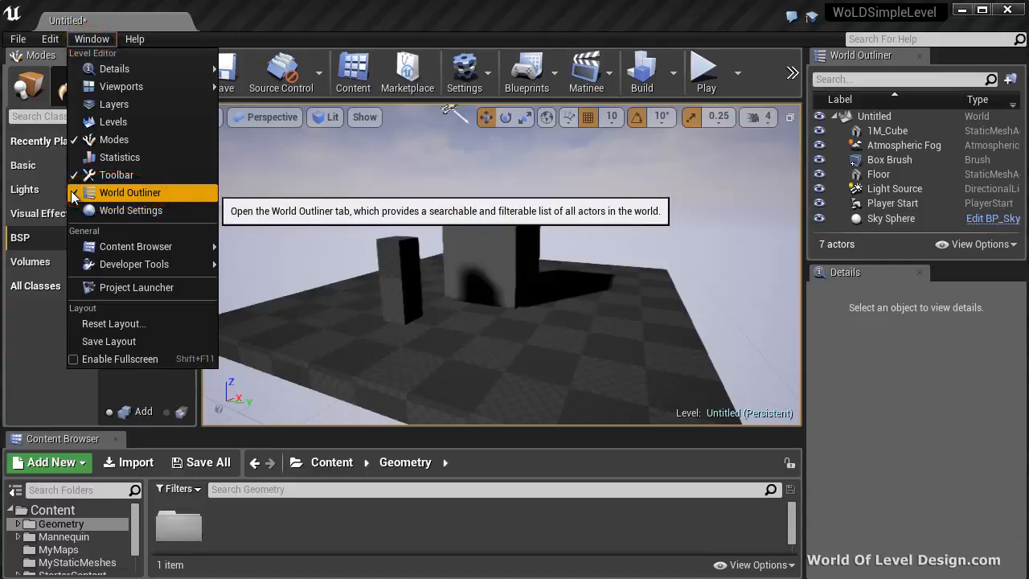
pyautogui.click(138, 192)
pyautogui.moveTo(807, 181); pyautogui.dragTo(751, 181)
# Select the 1M_Cube, Atmospheric Fog, Box Brush, Floor and Light Source one after another in the World Outliner
pyautogui.click(832, 131)
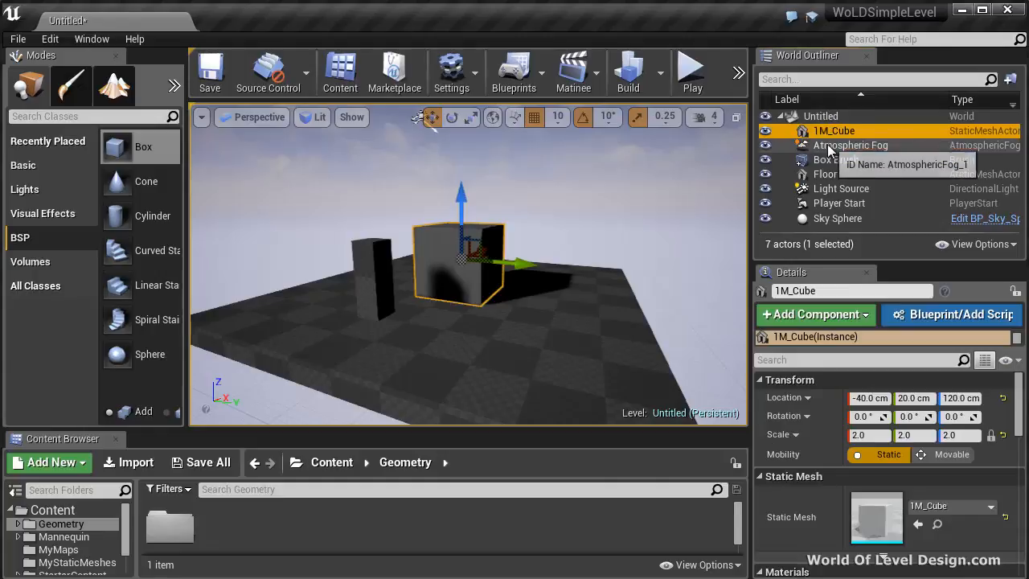
pyautogui.click(830, 145)
pyautogui.click(824, 160)
pyautogui.click(818, 176)
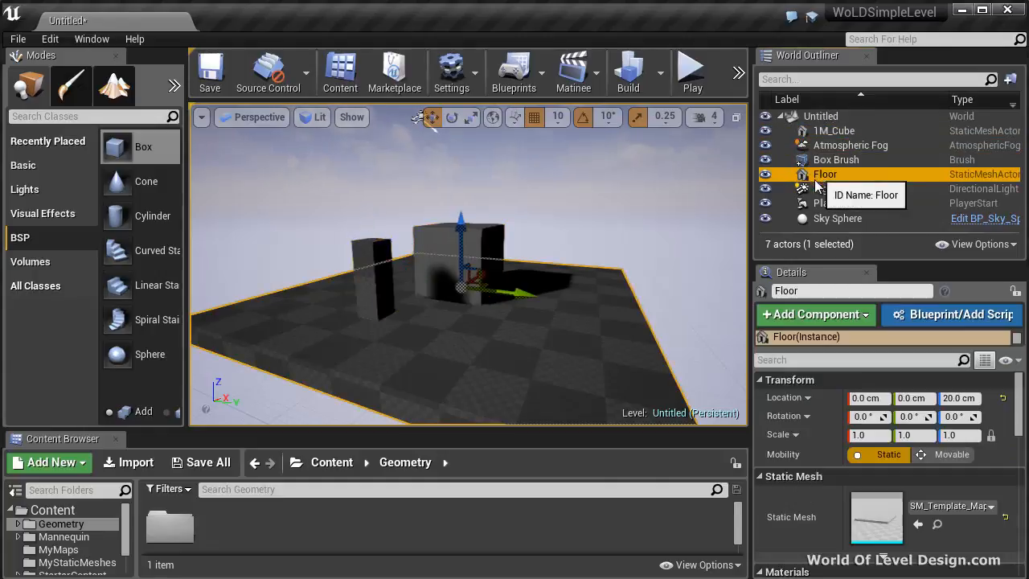
pyautogui.click(816, 188)
# Review the Sky Sphere's context options in the World Outliner and put the Sky Sphere in a new folder
pyautogui.rightClick(782, 222)
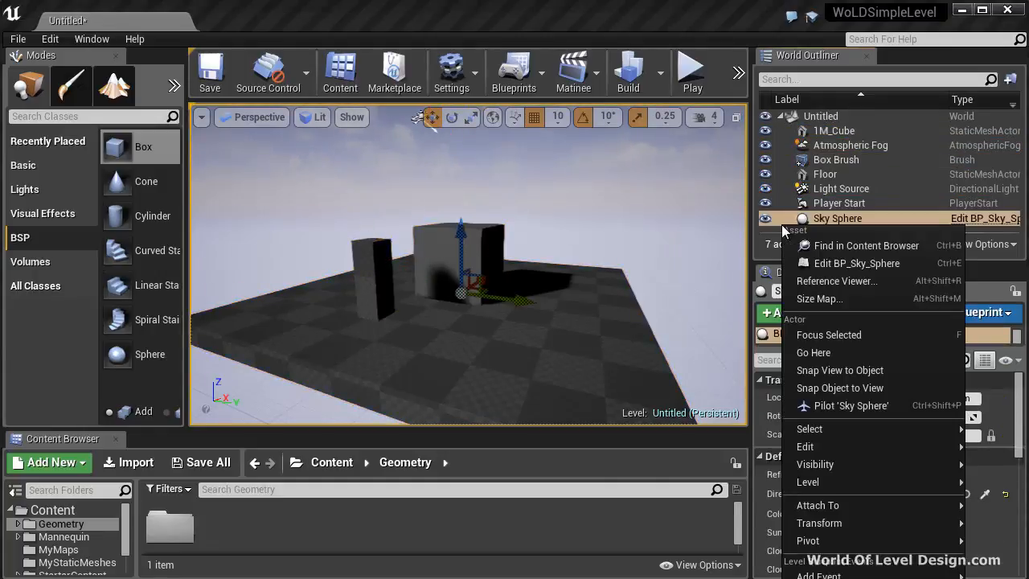
pyautogui.press('Escape')
pyautogui.click(1010, 78)
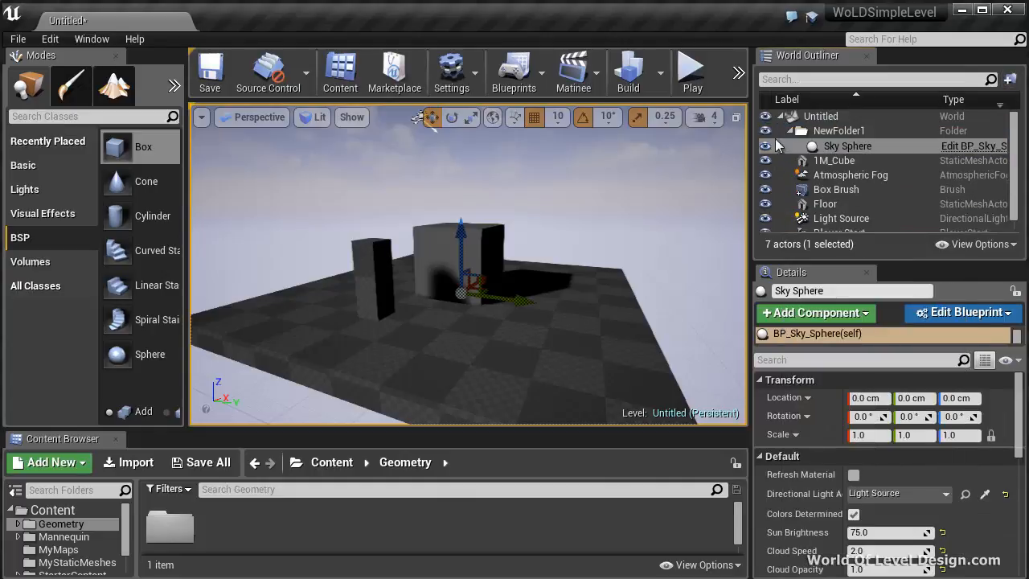
# Hide and show again the whole level, the 1M_Cube, the Box Brush and the Floor from the World Outliner
pyautogui.click(765, 117)
pyautogui.click(764, 117)
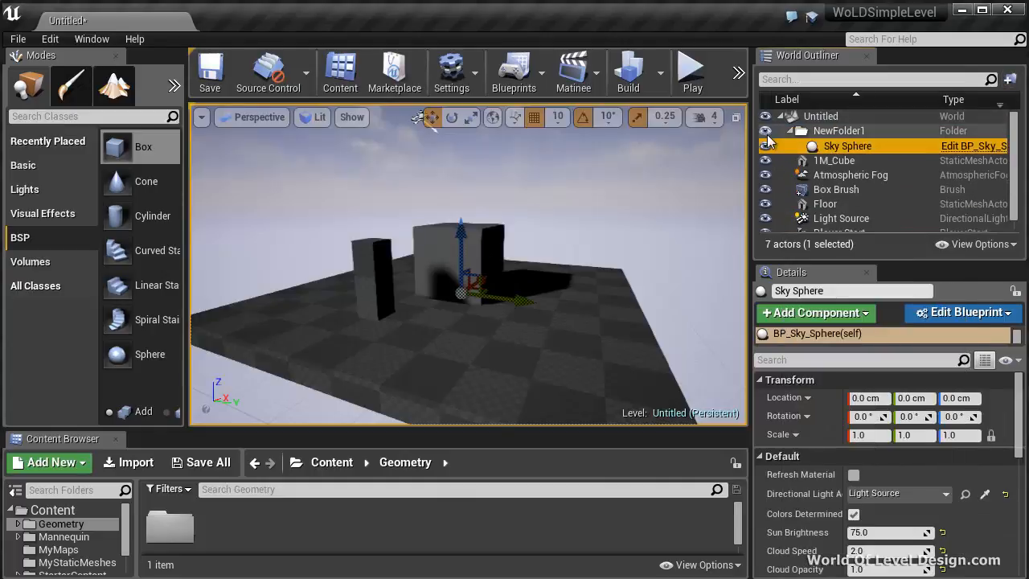
pyautogui.click(765, 161)
pyautogui.click(764, 160)
pyautogui.click(764, 189)
pyautogui.click(764, 189)
pyautogui.click(765, 204)
pyautogui.click(764, 203)
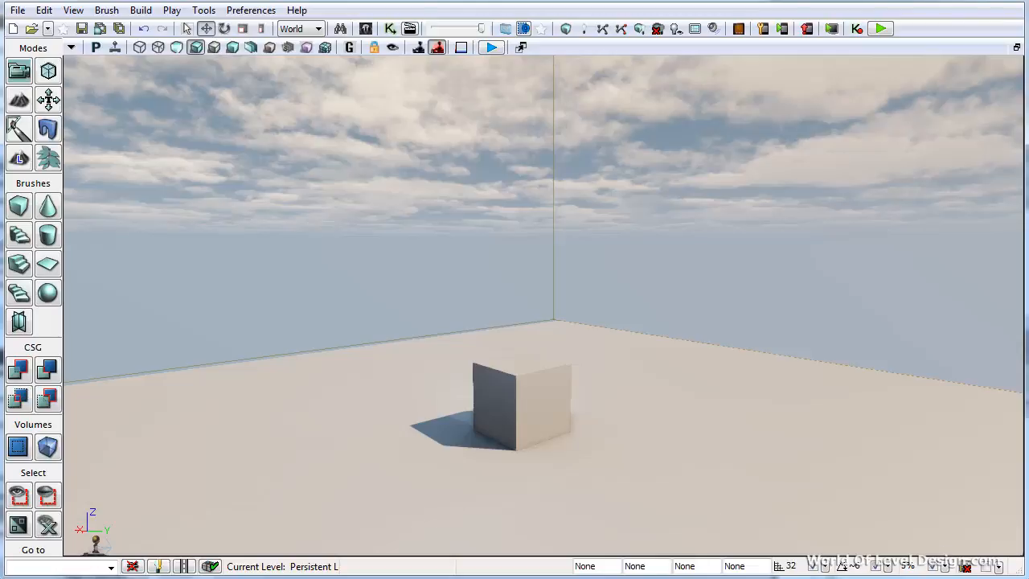
# View the World Properties in UDK and the World Settings in Unreal Engine 4, returning to the Sky Sphere's Details
pyautogui.click(73, 10)
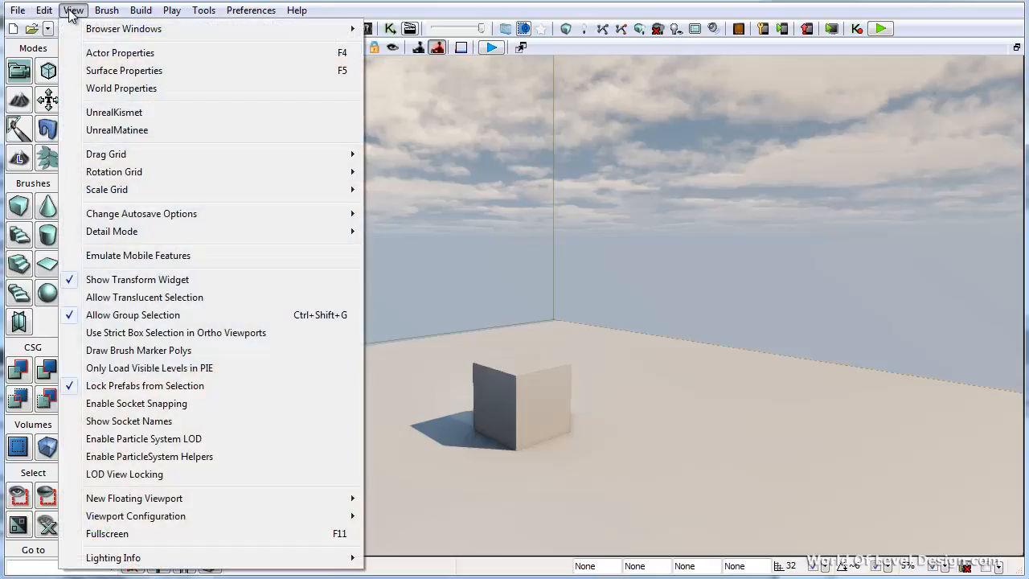
pyautogui.click(117, 88)
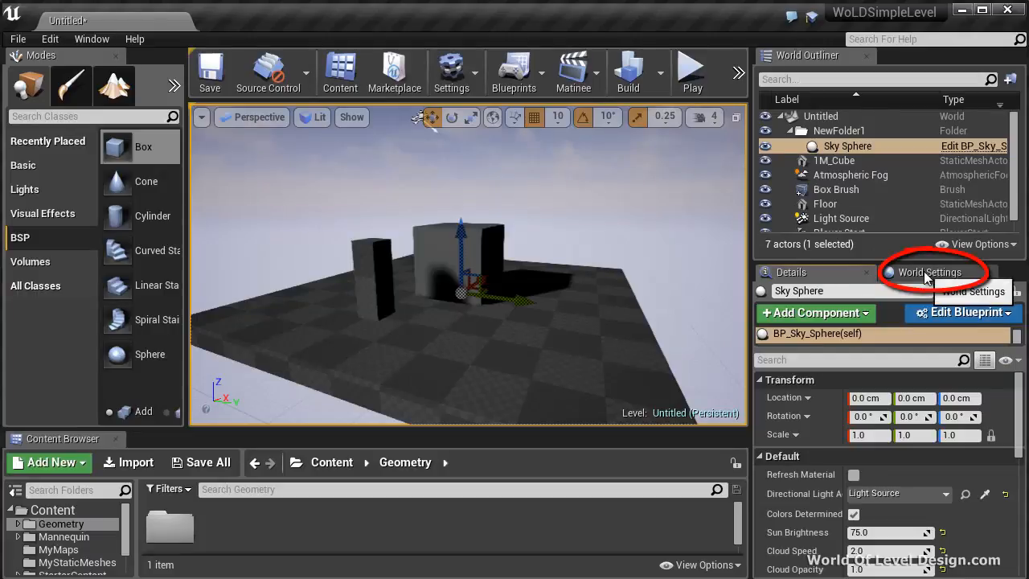
pyautogui.click(924, 271)
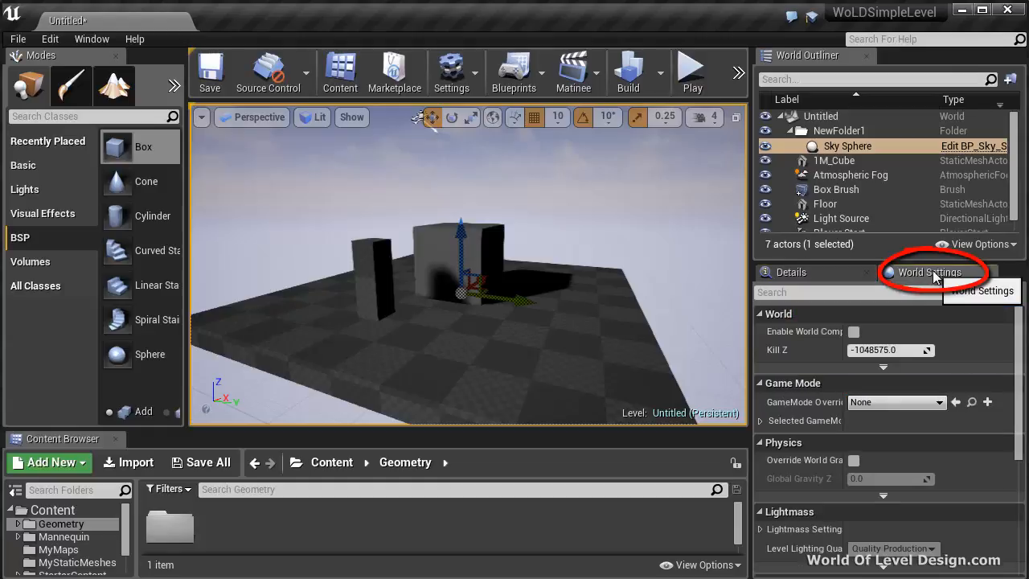
pyautogui.click(871, 277)
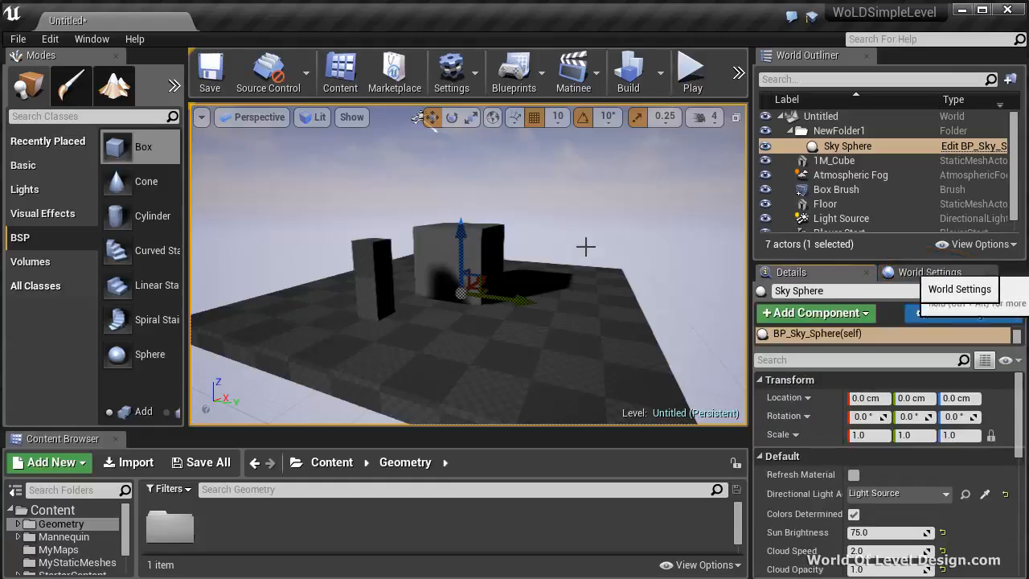
pyautogui.click(88, 40)
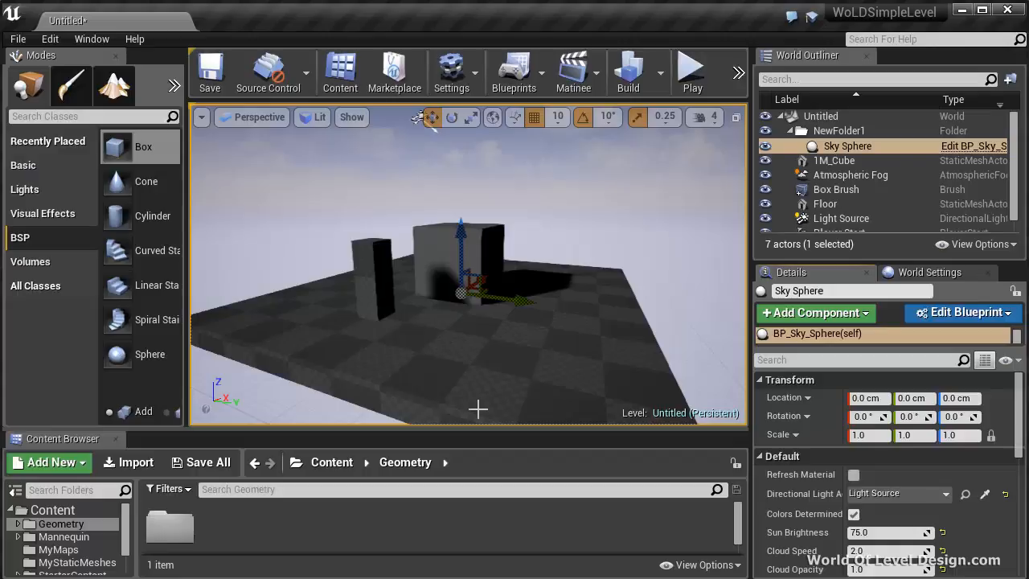
# Place a BSP box at about -270, 350, 120 cm and a linear stair brush at about -440, -40, 40 cm
pyautogui.click(27, 90)
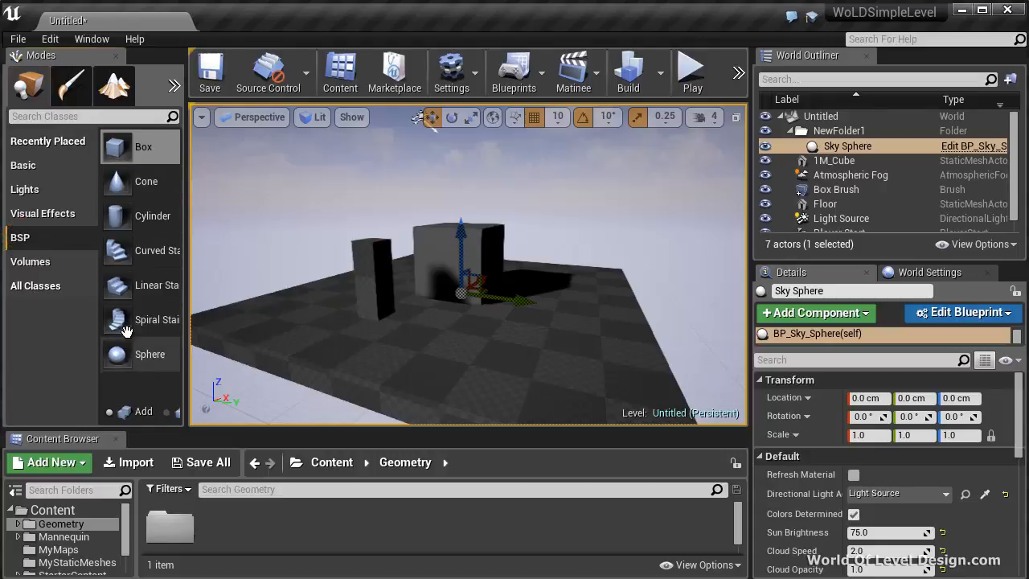
pyautogui.moveTo(128, 148); pyautogui.dragTo(560, 342)
pyautogui.moveTo(640, 300)
pyautogui.mouseDown()
pyautogui.moveTo(510, 285)
pyautogui.moveTo(643, 329)
pyautogui.mouseUp()
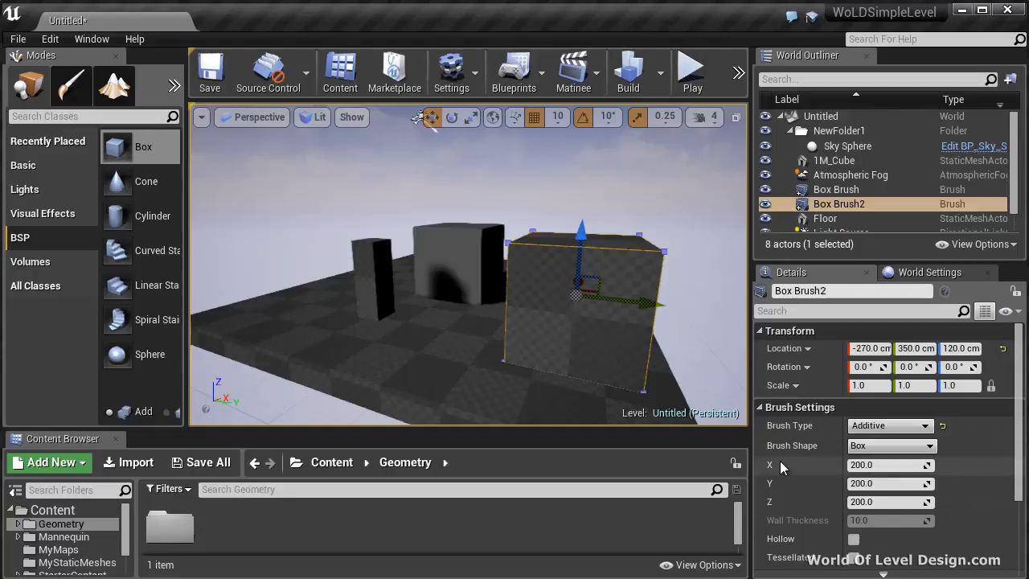
pyautogui.moveTo(141, 284)
pyautogui.mouseDown()
pyautogui.moveTo(230, 320)
pyautogui.moveTo(341, 338)
pyautogui.mouseUp()
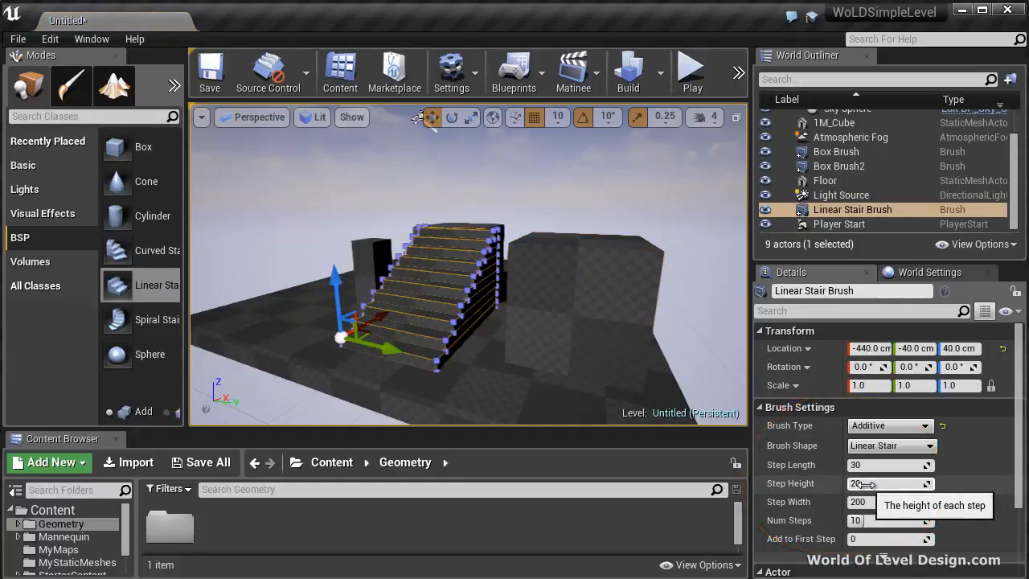
# Enter Geometry Editing mode and select Box Brush2's outer side face and its top face in turn
pyautogui.moveTo(183, 214); pyautogui.dragTo(227, 215)
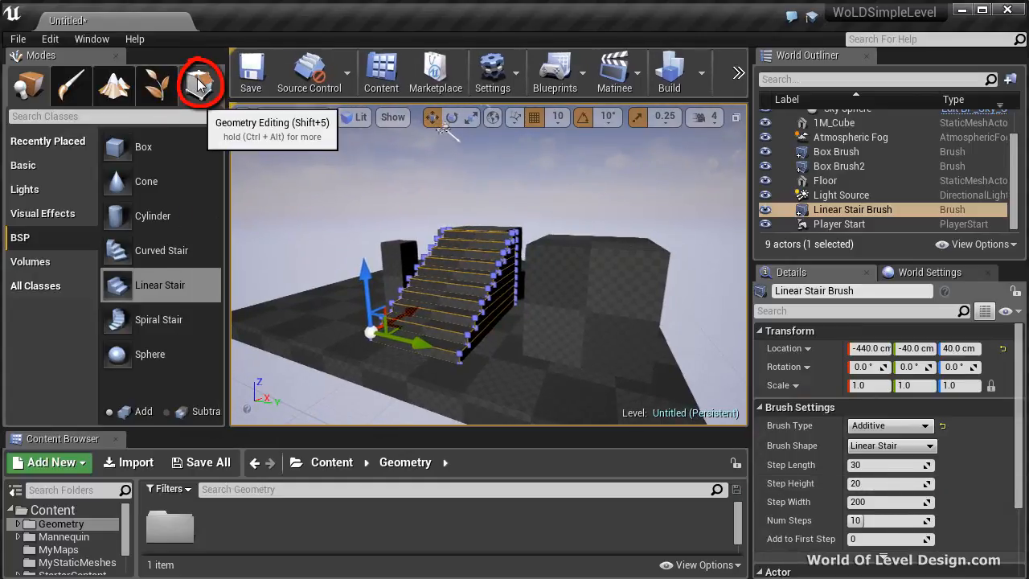
pyautogui.click(197, 78)
pyautogui.click(575, 356)
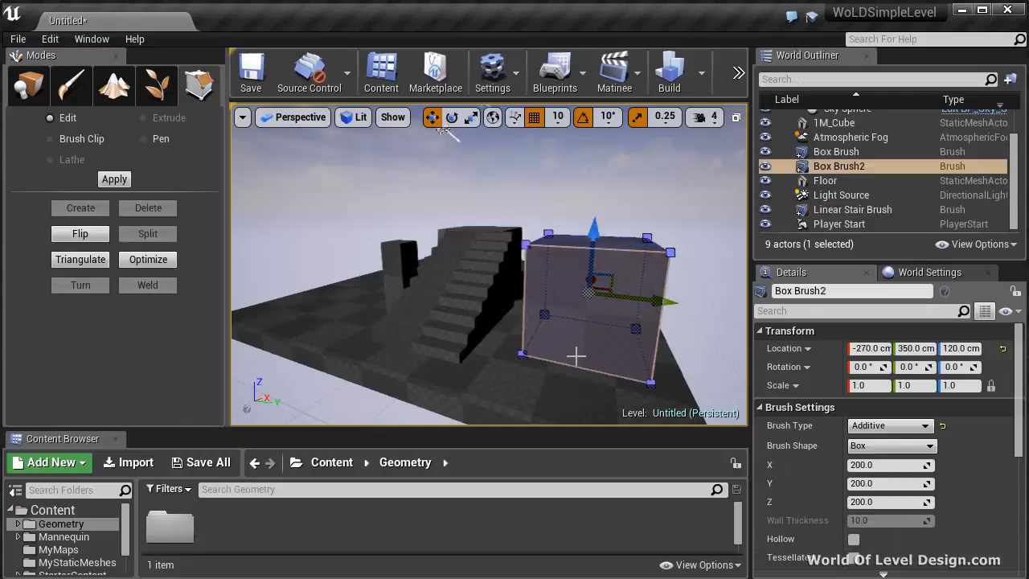
pyautogui.moveTo(472, 278)
pyautogui.keyDown('alt'); pyautogui.mouseDown()
pyautogui.moveTo(360, 277)
pyautogui.moveTo(324, 265)
pyautogui.moveTo(425, 301)
pyautogui.mouseUp(); pyautogui.keyUp('alt')
pyautogui.click(438, 246)
pyautogui.scroll(-5, 427, 301)
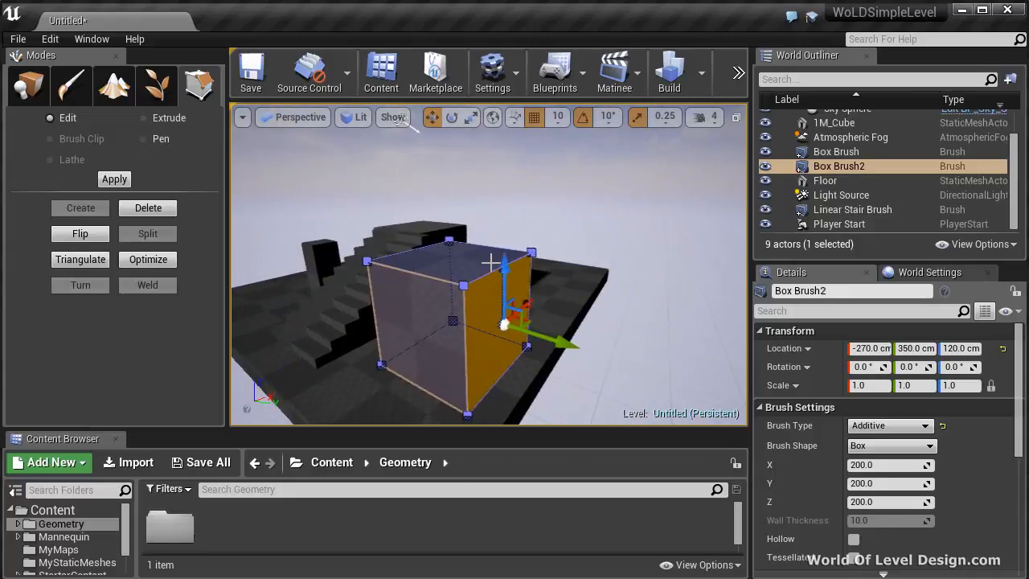
pyautogui.click(446, 297)
pyautogui.click(478, 274)
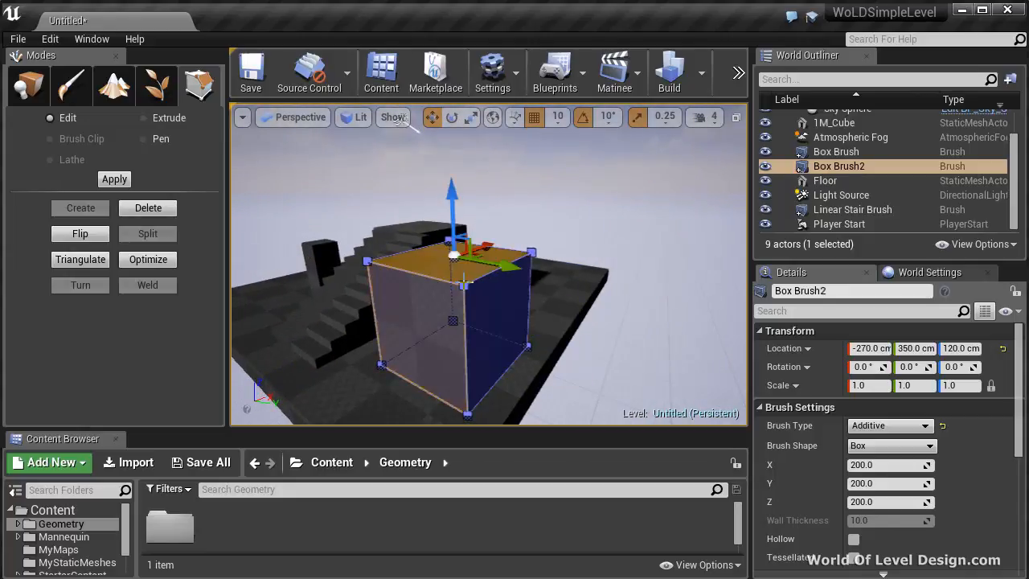
# Select the two upper vertices of Box Brush2's outer side and move them inward along Y to slant that side
pyautogui.click(464, 286)
pyautogui.click(532, 252)
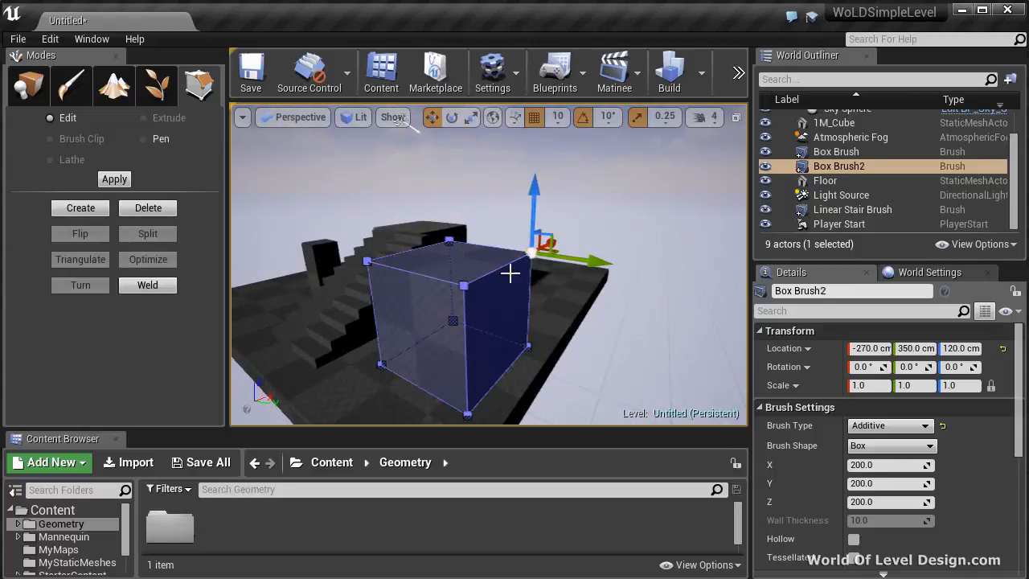
pyautogui.keyDown('ctrl'); pyautogui.click(463, 283); pyautogui.keyUp('ctrl')
pyautogui.moveTo(478, 290); pyautogui.dragTo(467, 288)
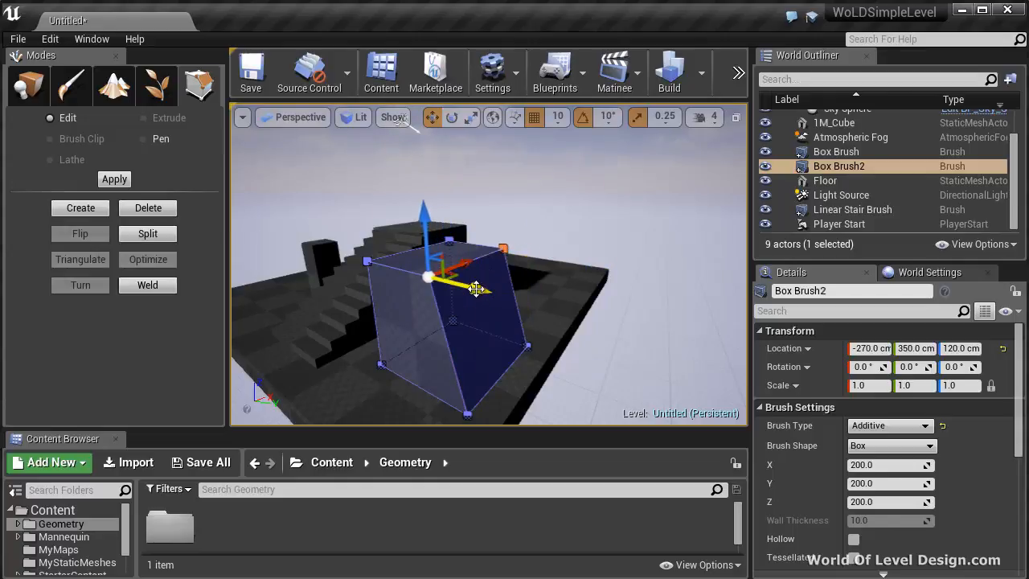
# Select the slanted side face of Box Brush2 and pull it outward along Y to lengthen the brush
pyautogui.click(510, 341)
pyautogui.click(483, 363)
pyautogui.moveTo(546, 336); pyautogui.dragTo(638, 367)
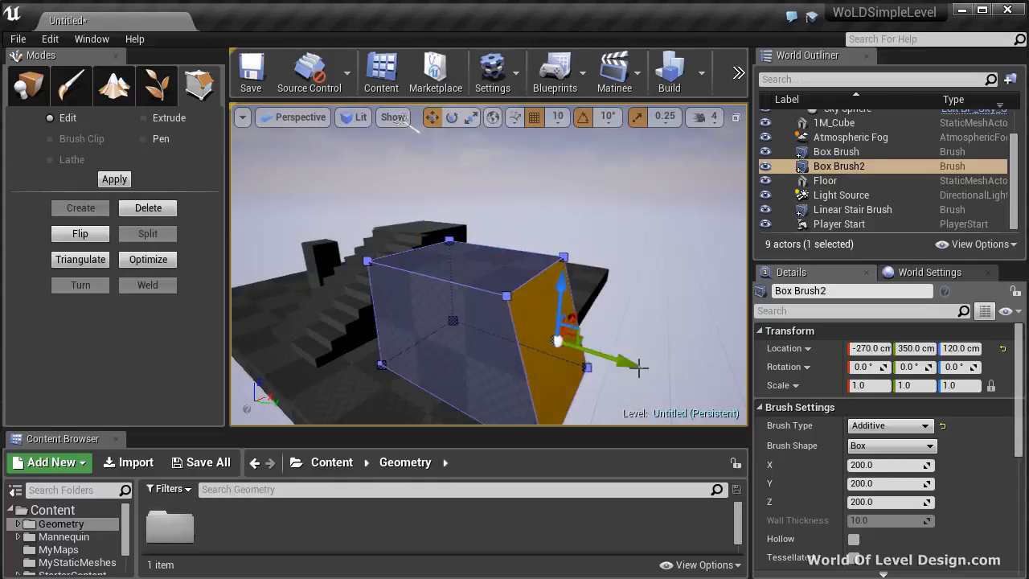
# Return to Place mode and add another BSP box against Box Brush2 at about -510, 500, 190 cm
pyautogui.click(29, 85)
pyautogui.scroll(-3, 466, 263)
pyautogui.moveTo(466, 262); pyautogui.dragTo(443, 276, button='right')
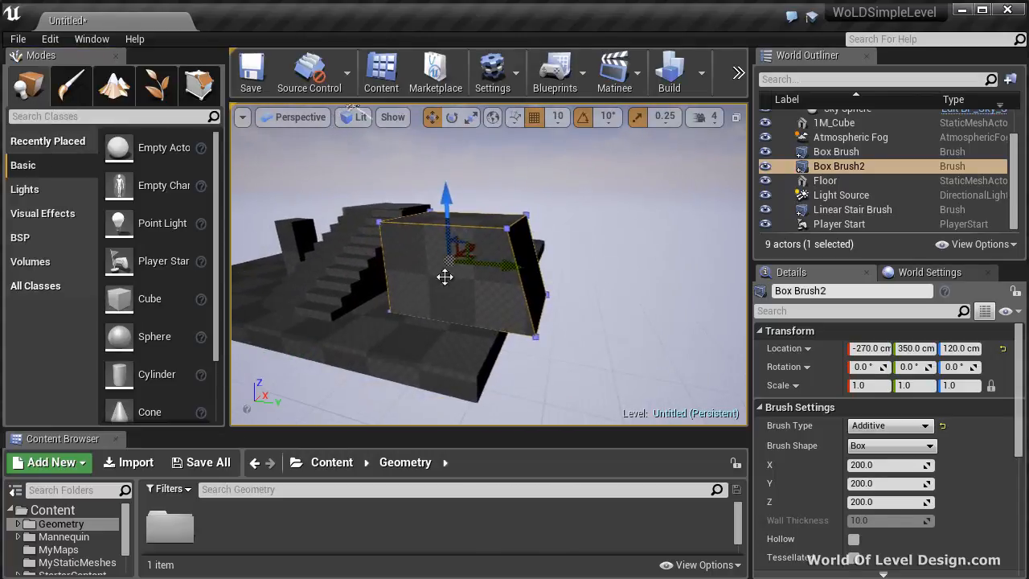
pyautogui.click(20, 237)
pyautogui.moveTo(138, 147)
pyautogui.mouseDown()
pyautogui.moveTo(211, 206)
pyautogui.moveTo(536, 215)
pyautogui.moveTo(500, 242)
pyautogui.mouseUp()
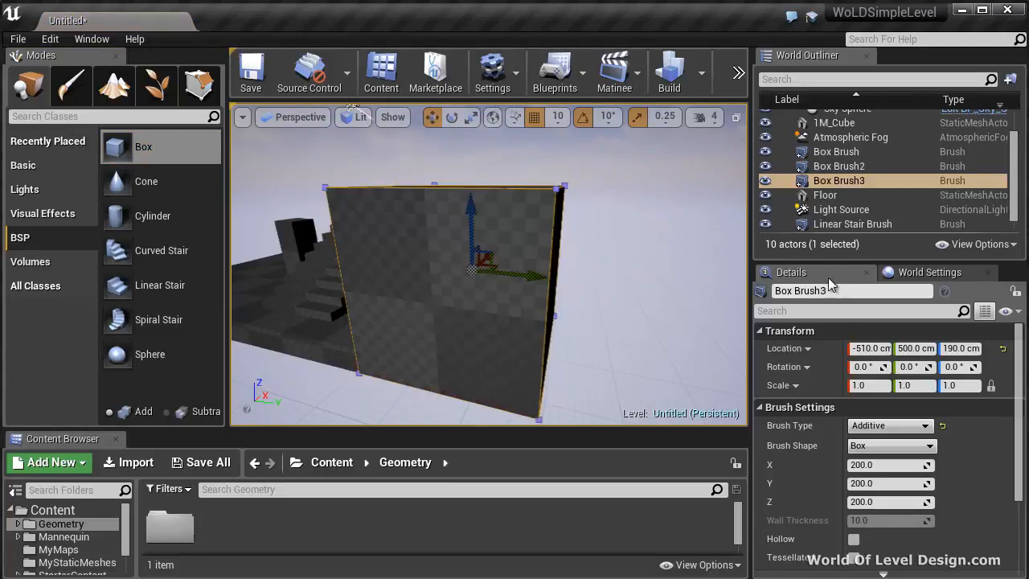
# Set Box Brush3's type to Subtractive and move it along X to -350 cm so it cuts into the slanted box
pyautogui.click(890, 427)
pyautogui.click(882, 451)
pyautogui.keyDown('alt'); pyautogui.moveTo(659, 326); pyautogui.dragTo(378, 322); pyautogui.keyUp('alt')
pyautogui.moveTo(591, 263); pyautogui.dragTo(759, 299)
pyautogui.keyDown('alt'); pyautogui.moveTo(482, 323); pyautogui.dragTo(650, 333); pyautogui.keyUp('alt')
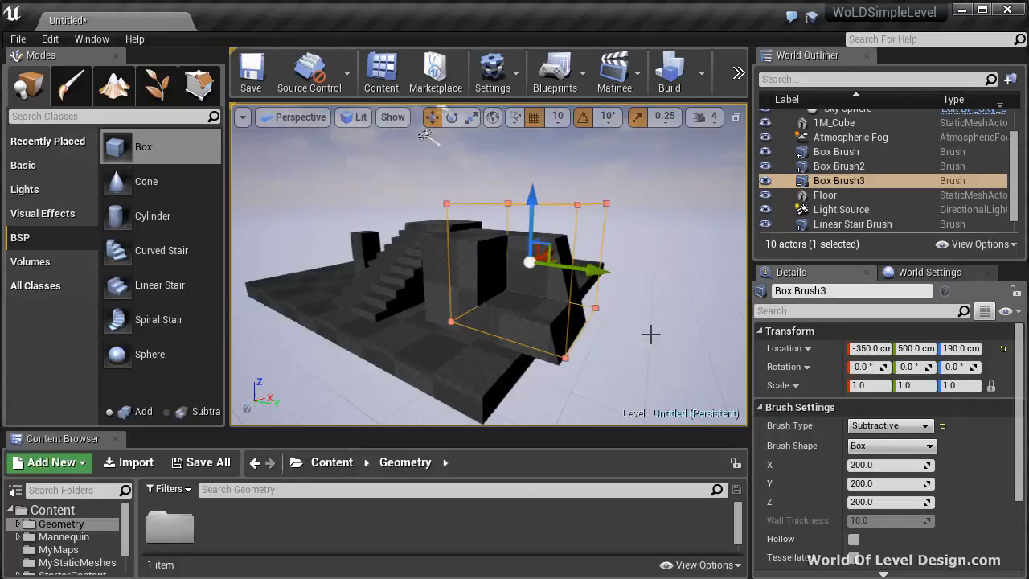
# Look through the remaining Details properties of the subtractive box brush
pyautogui.click(1006, 311)
pyautogui.click(1016, 347)
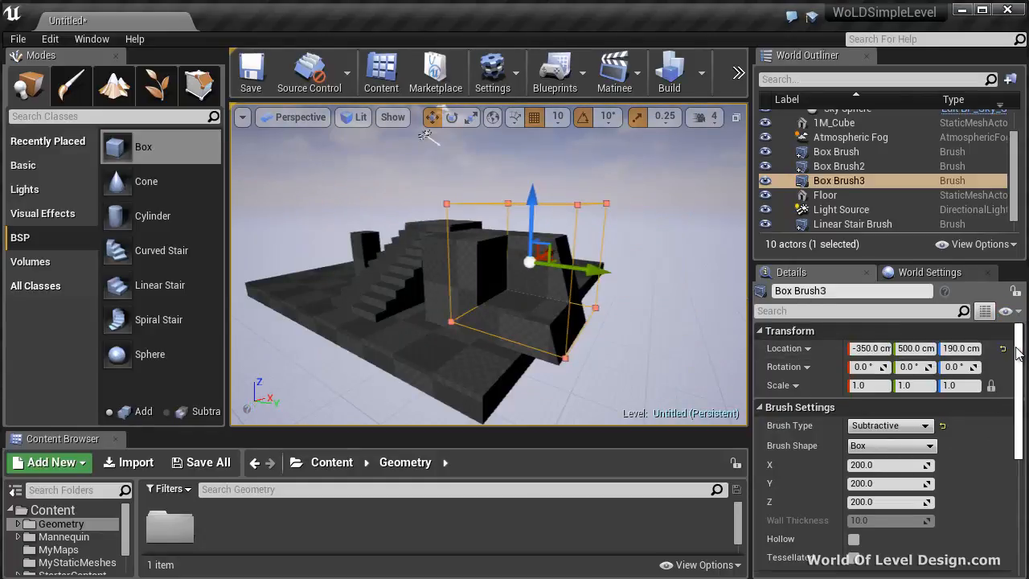
pyautogui.scroll(-5, 928, 428)
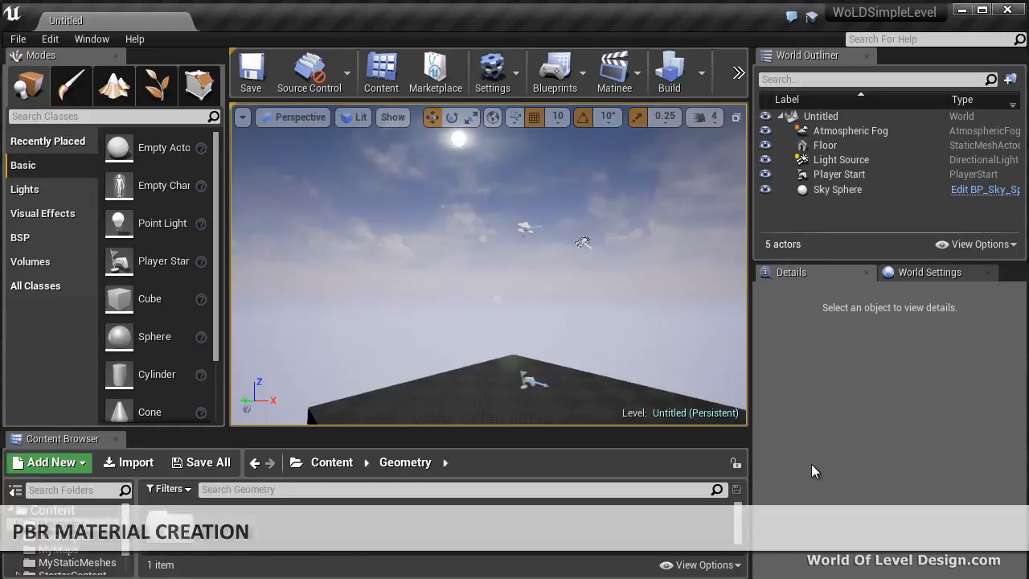
# Filter the Content Browser by Material, list the whole Content folder and enlarge the browser area
pyautogui.click(171, 489)
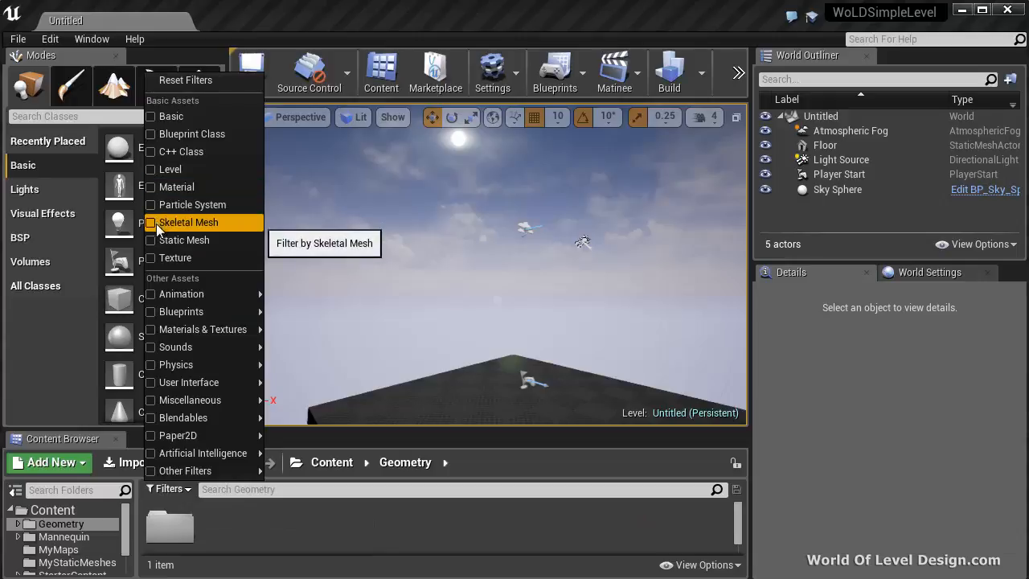
pyautogui.click(155, 189)
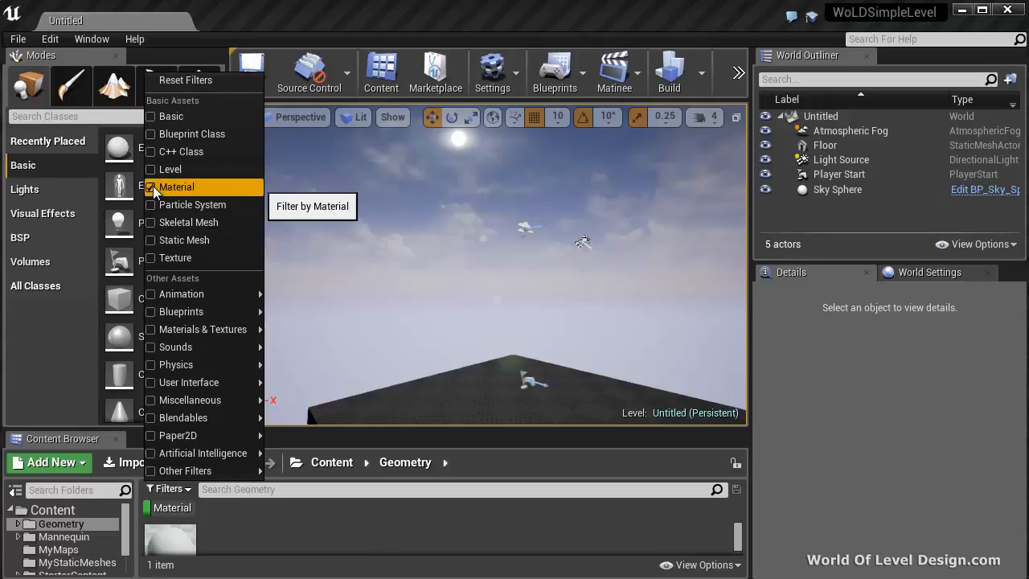
pyautogui.click(52, 510)
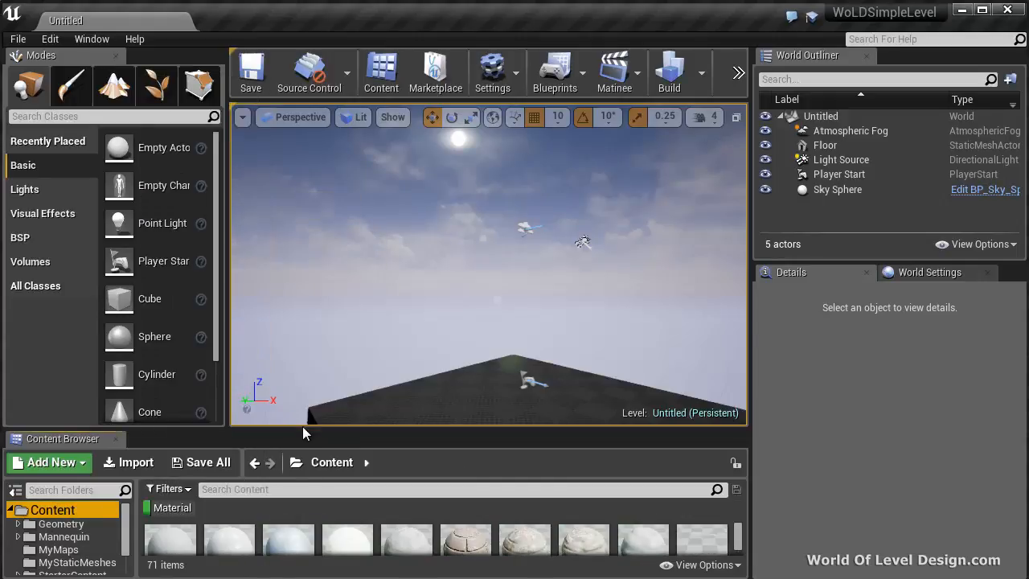
pyautogui.moveTo(303, 428); pyautogui.dragTo(318, 362)
# Open the M_Brick_Clay_New material in the material editor and zoom in on its main input node
pyautogui.click(468, 494)
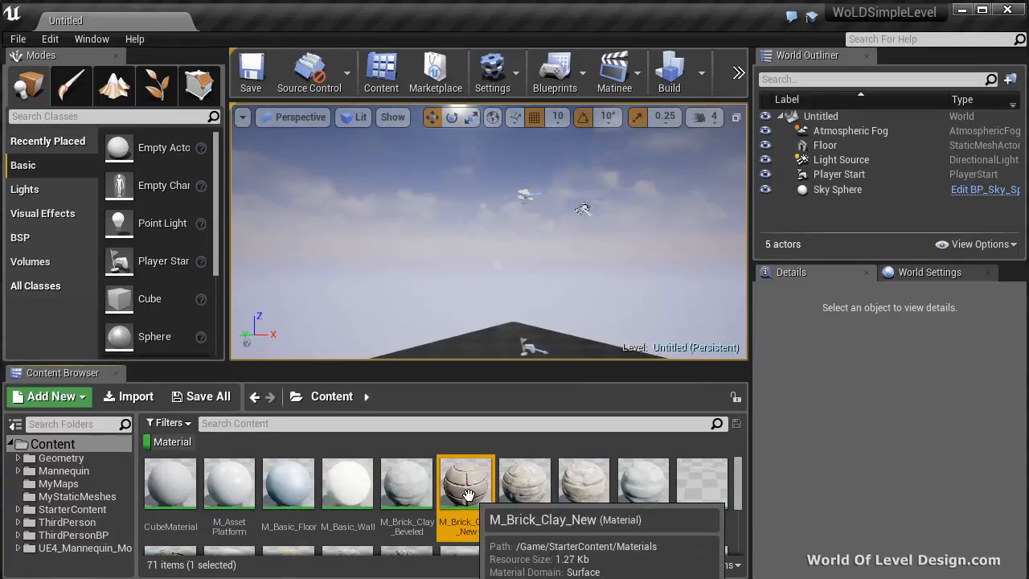
pyautogui.doubleClick(468, 493)
pyautogui.moveTo(171, 34); pyautogui.dragTo(249, 22)
pyautogui.moveTo(283, 220); pyautogui.dragTo(528, 422, button='right')
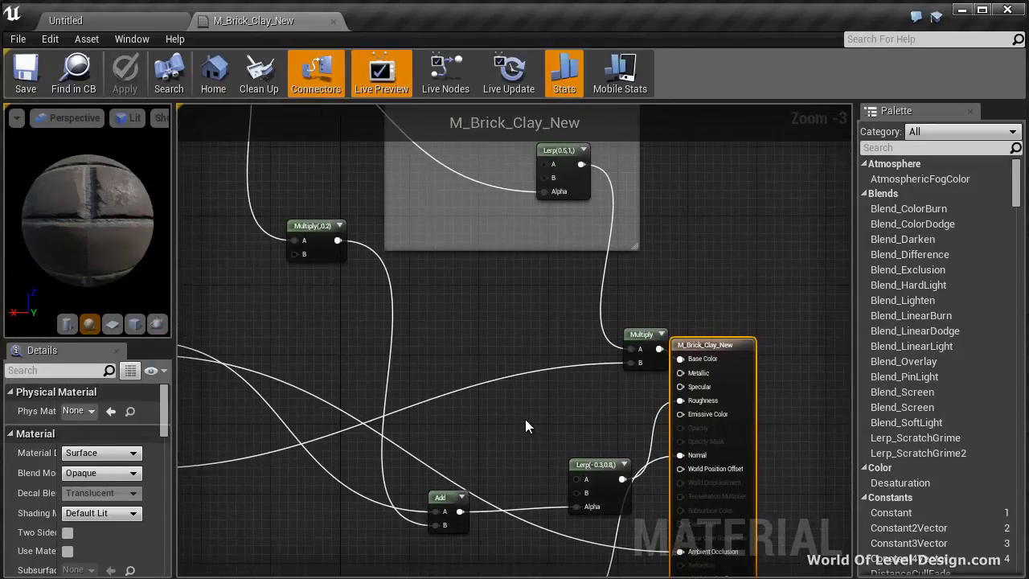
pyautogui.scroll(3, 522, 409)
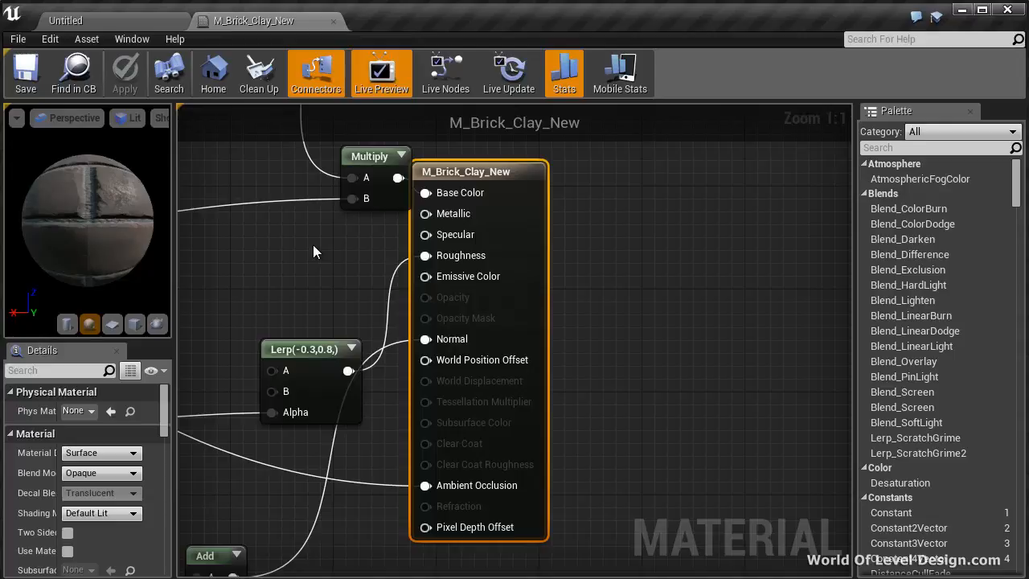
# Switch to the web browser and read through the Physically Based Materials page of the Unreal Engine documentation
pyautogui.hotkey('alt', 'Tab')
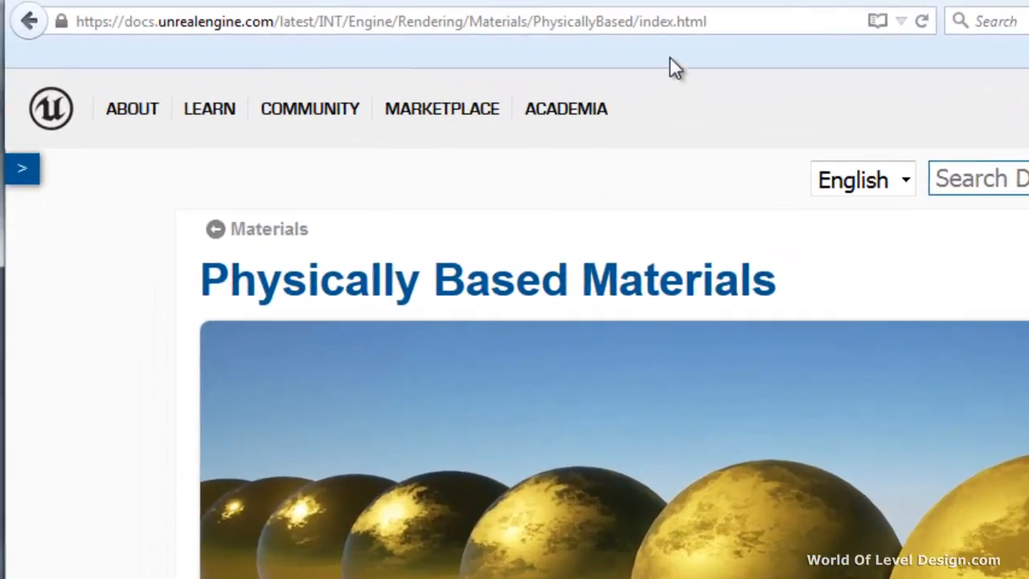
pyautogui.click(723, 24)
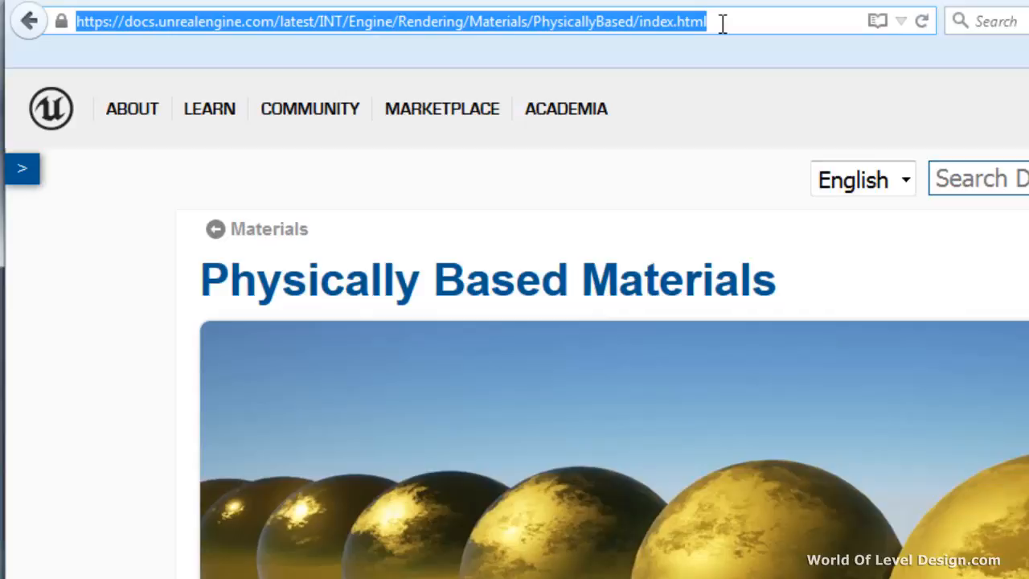
pyautogui.scroll(-10, 901, 225)
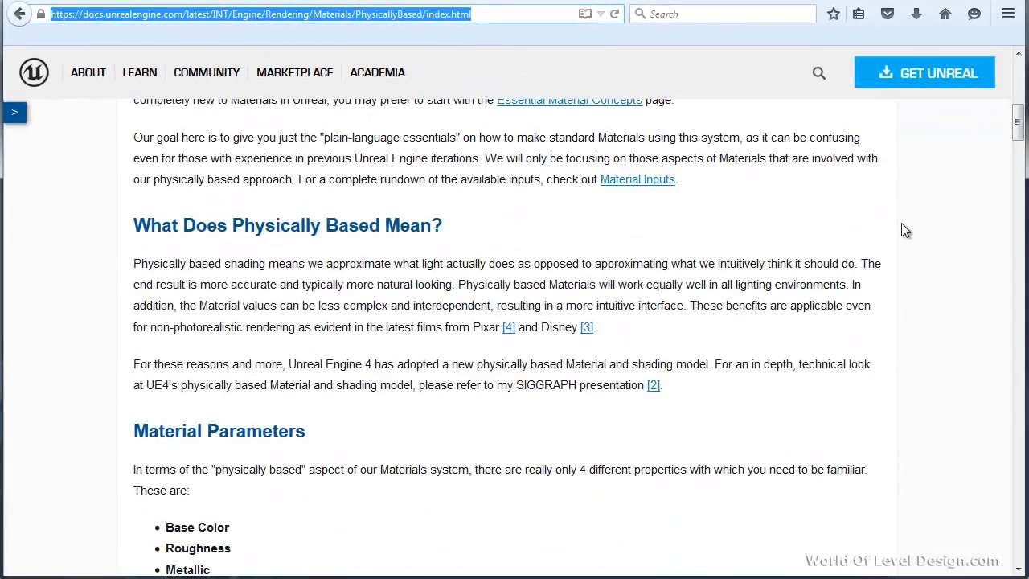
pyautogui.scroll(-3, 901, 225)
pyautogui.scroll(-8, 901, 231)
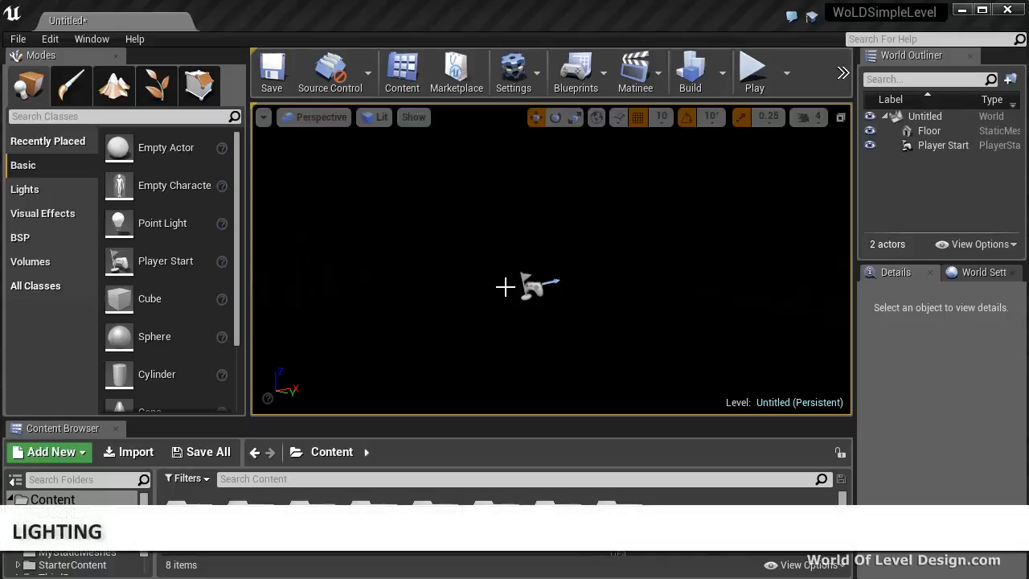
# Place a point light above the floor at about -80, -60, 220 cm
pyautogui.click(24, 190)
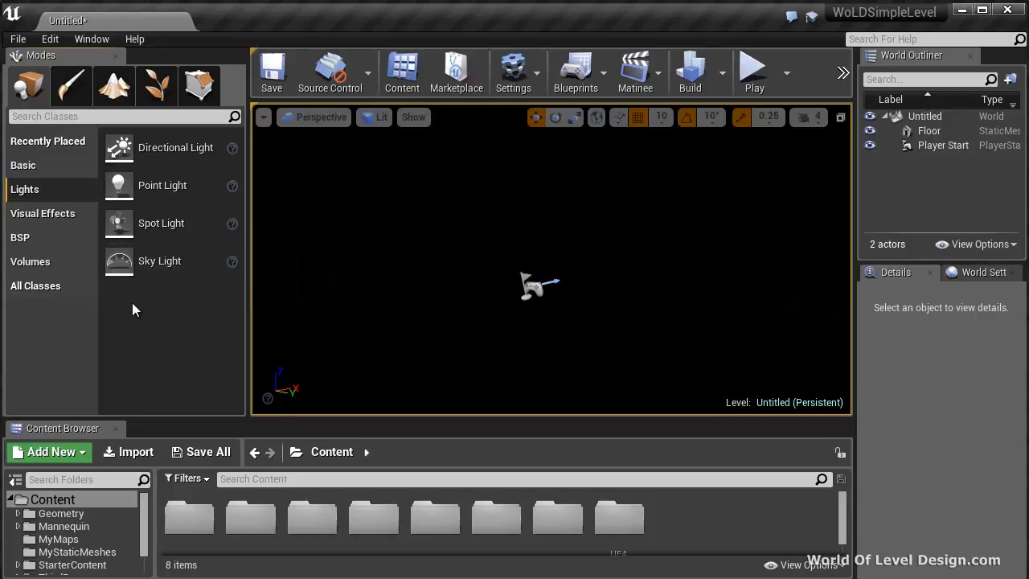
pyautogui.moveTo(141, 192); pyautogui.dragTo(486, 326)
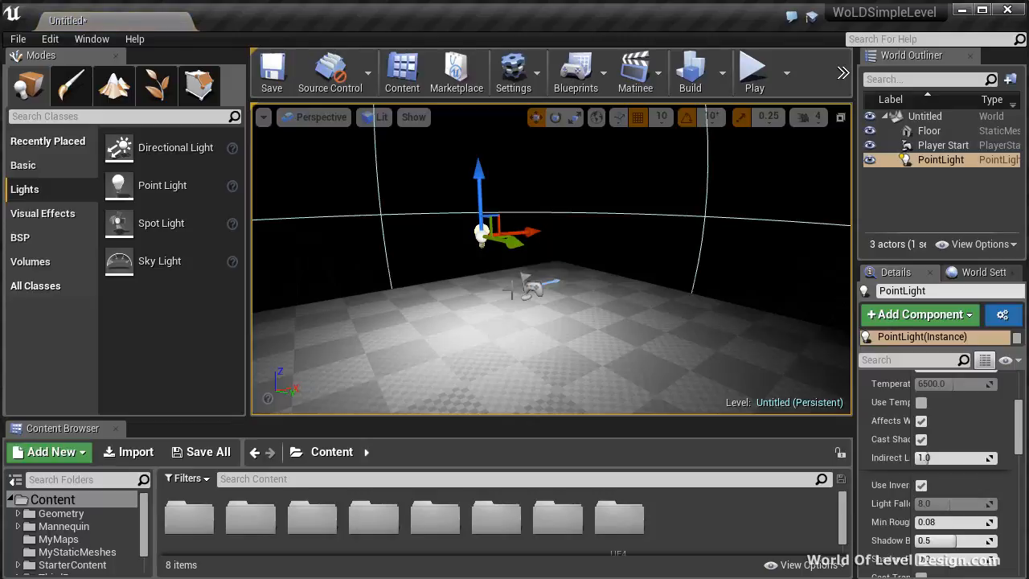
# Open a second Details window for the point light and switch its mobility to Static and back to Stationary
pyautogui.click(92, 39)
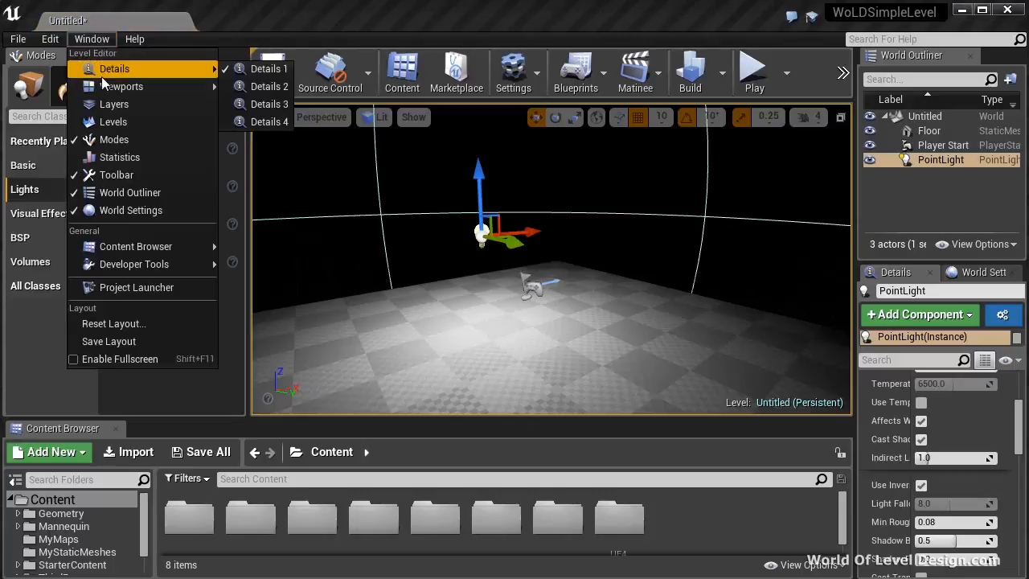
pyautogui.click(235, 87)
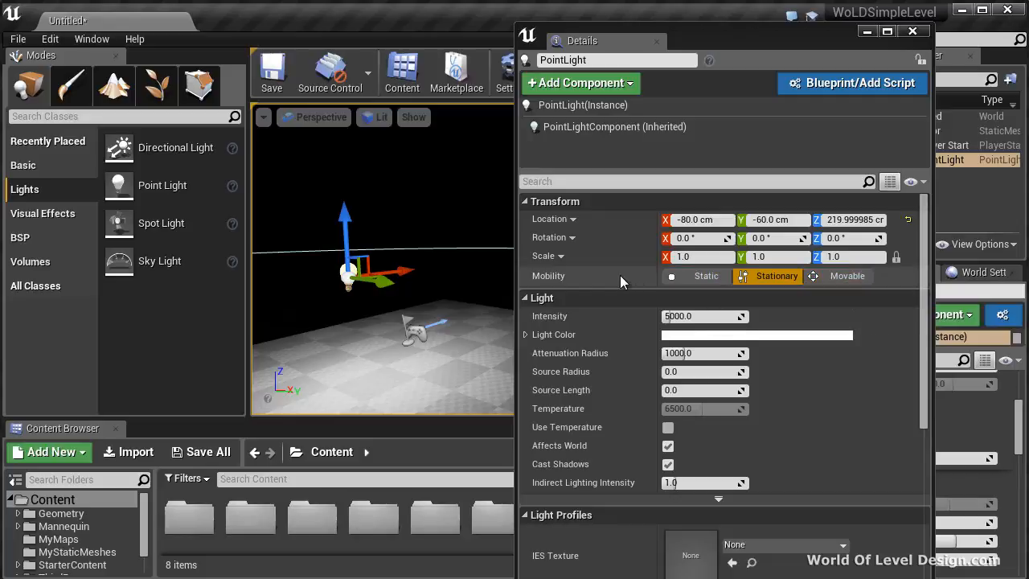
pyautogui.click(696, 278)
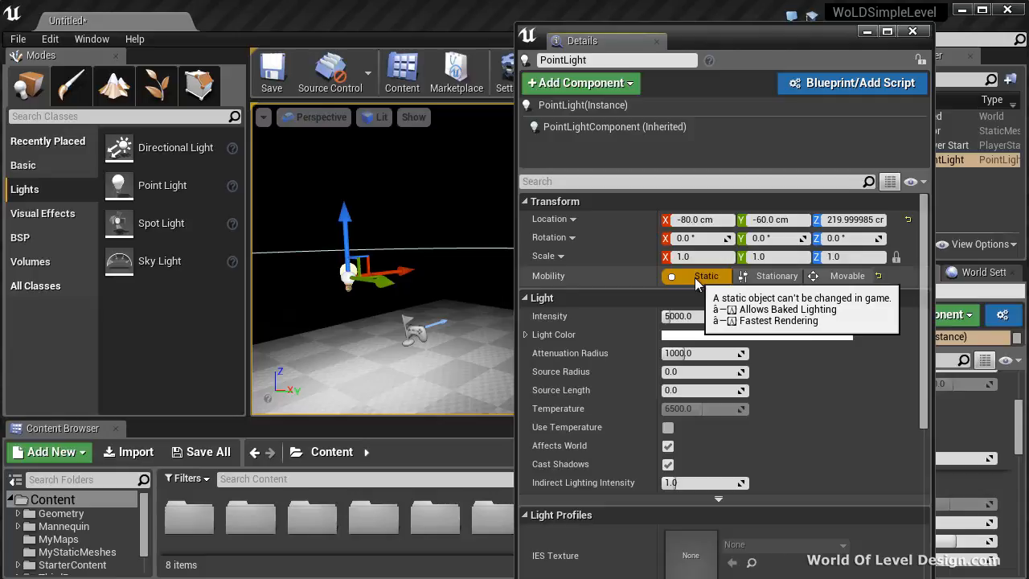
pyautogui.click(774, 278)
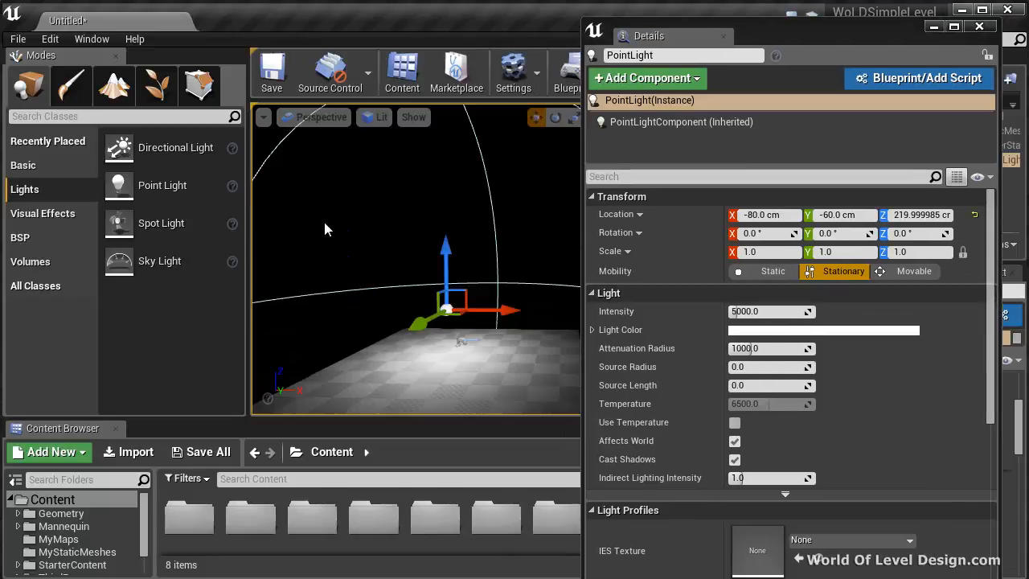
# Duplicate the stationary point light along X and Z until five overlapping lights surround the floor
pyautogui.moveTo(406, 354); pyautogui.dragTo(413, 353, button='right')
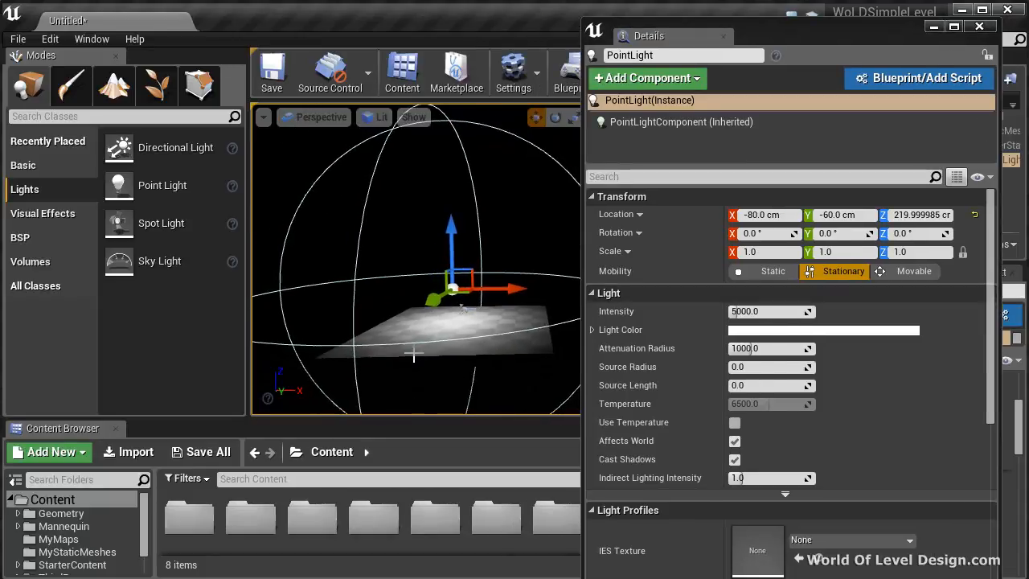
pyautogui.keyDown('alt'); pyautogui.moveTo(508, 288); pyautogui.dragTo(382, 288); pyautogui.keyUp('alt')
pyautogui.keyDown('alt'); pyautogui.moveTo(340, 233); pyautogui.dragTo(341, 139); pyautogui.keyUp('alt')
pyautogui.keyDown('alt'); pyautogui.moveTo(402, 193); pyautogui.dragTo(492, 193); pyautogui.keyUp('alt')
# Select the central, upper and outer point lights in turn to compare their overlapping radii and icons
pyautogui.click(451, 286)
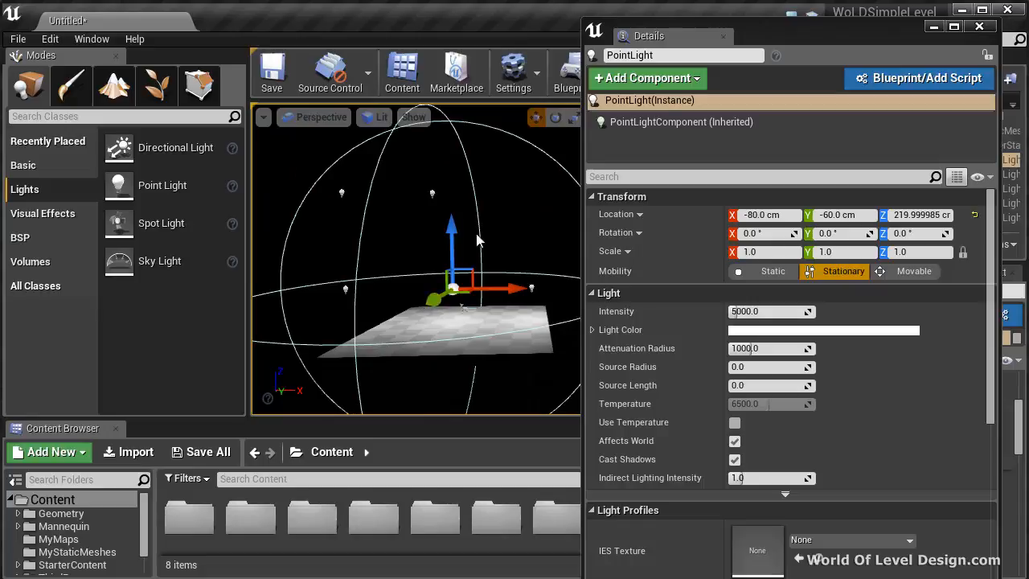
pyautogui.click(433, 191)
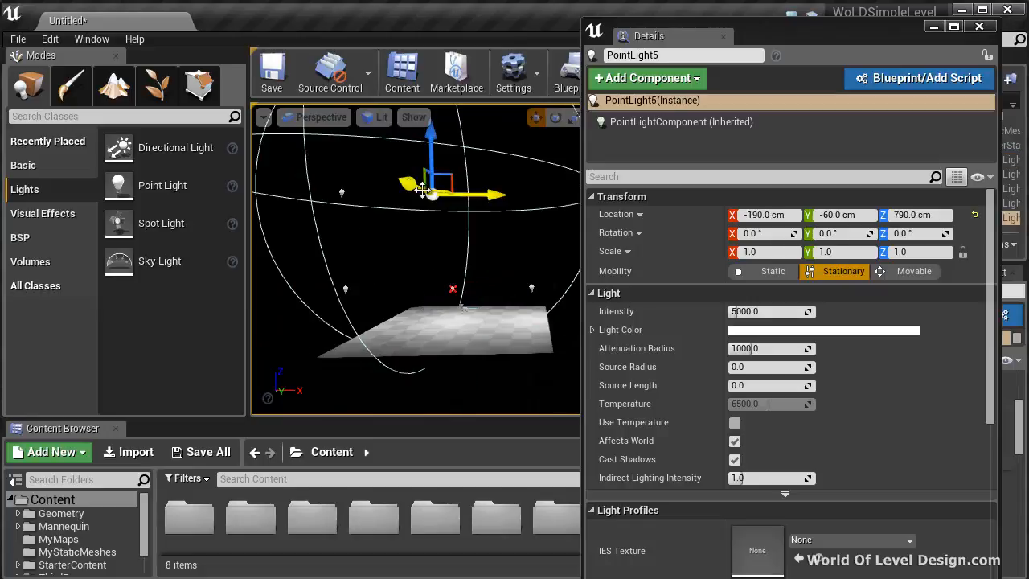
pyautogui.click(533, 287)
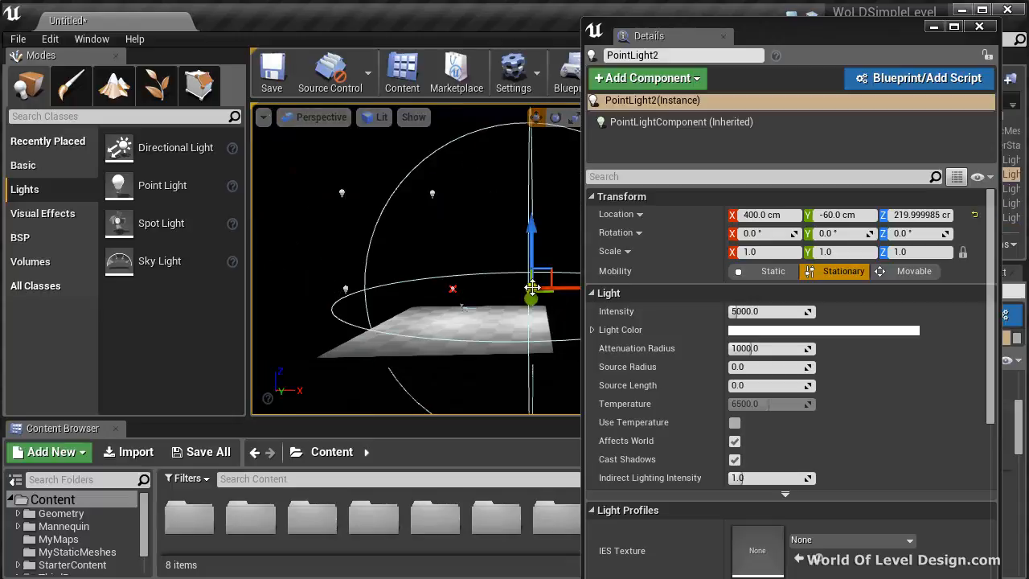
pyautogui.click(452, 288)
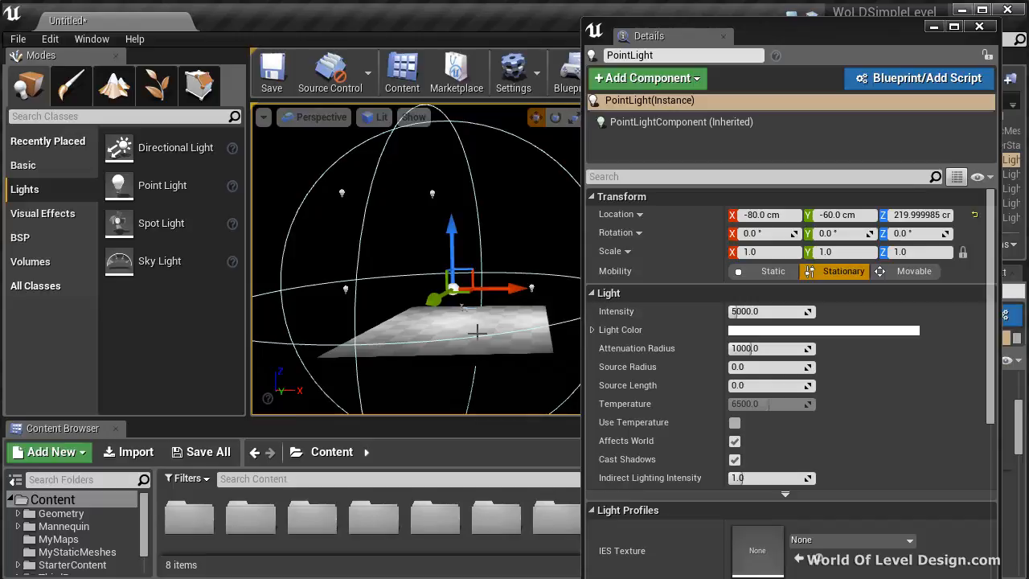
pyautogui.scroll(4, 476, 333)
pyautogui.click(440, 251)
pyautogui.scroll(3, 449, 295)
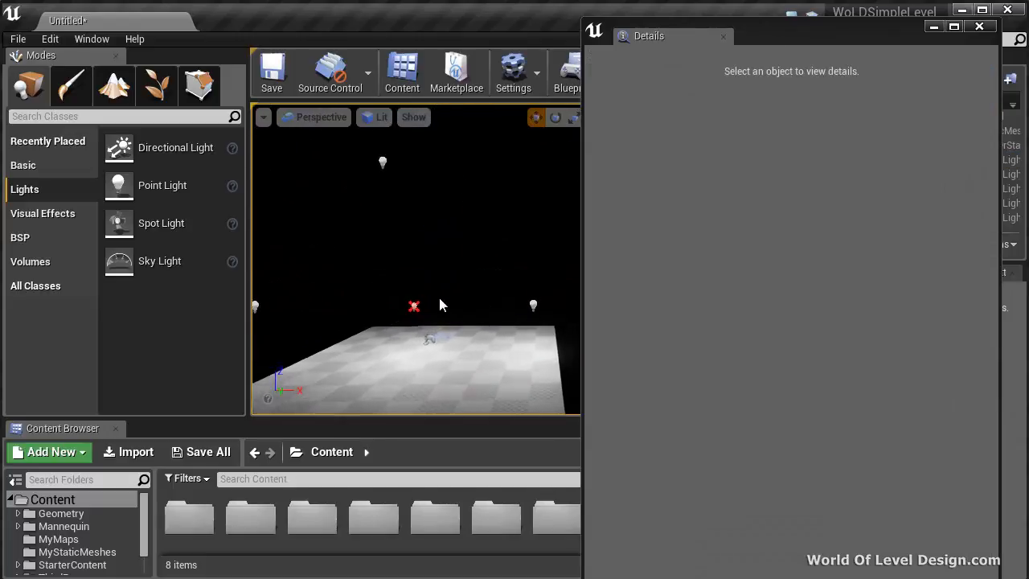
# Select the original point light over the floor and delete it
pyautogui.click(413, 304)
pyautogui.scroll(-6, 440, 356)
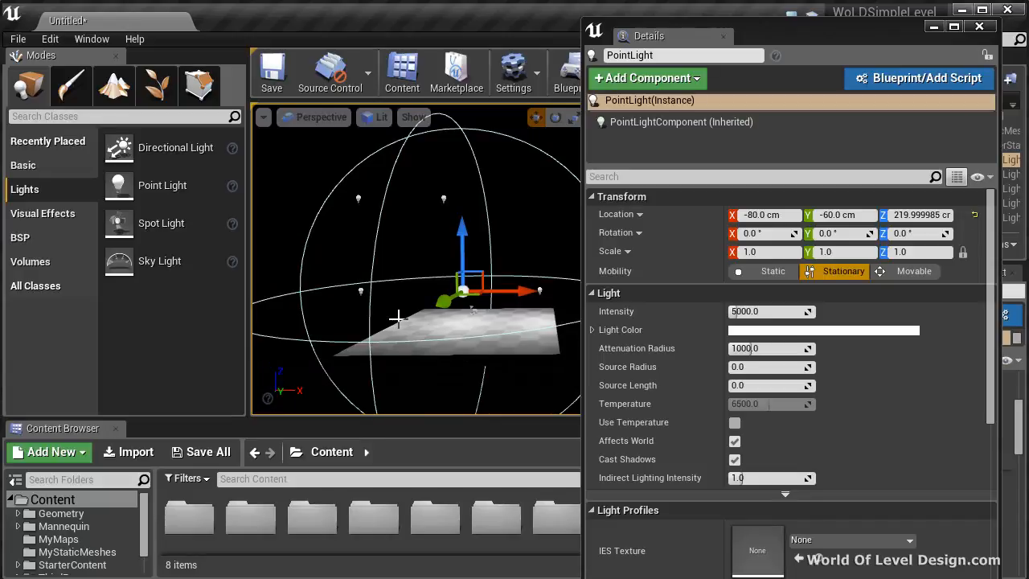
pyautogui.click(484, 300)
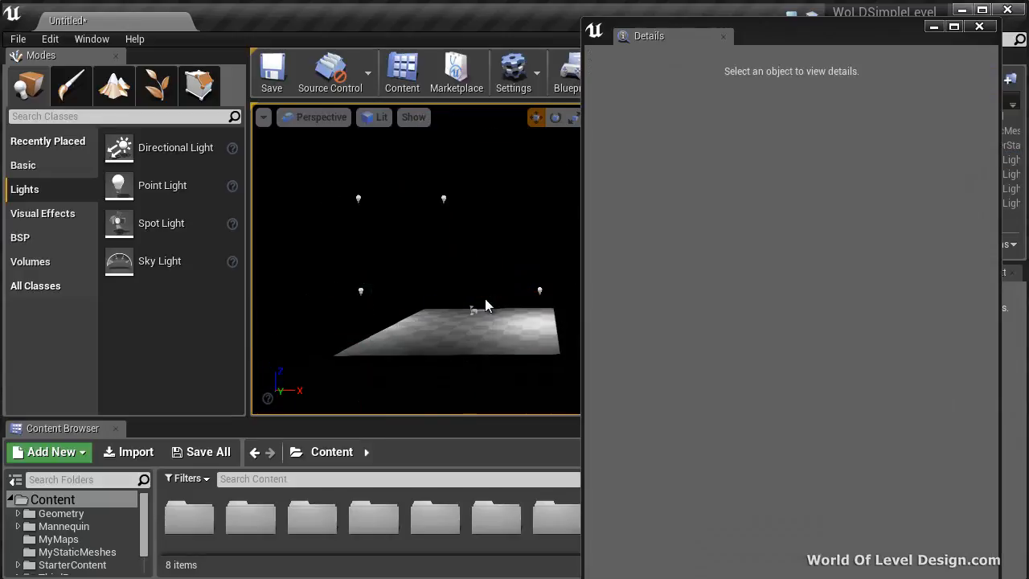
# Duplicate the upper point light down to Z 120 cm and scale the copy's attenuation radius to about 221
pyautogui.click(442, 196)
pyautogui.keyDown('alt'); pyautogui.moveTo(446, 150); pyautogui.dragTo(453, 261); pyautogui.keyUp('alt')
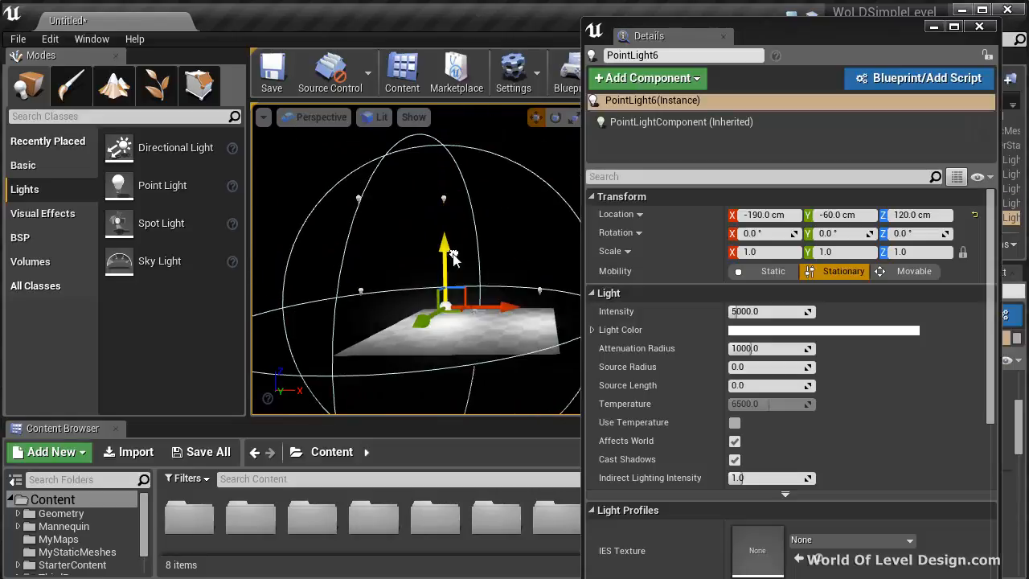
pyautogui.press('e')
pyautogui.press('r')
pyautogui.press('w')
pyautogui.moveTo(443, 316); pyautogui.dragTo(443, 317, button='right')
pyautogui.press('w')
pyautogui.press('e')
pyautogui.press('w')
pyautogui.press('e')
pyautogui.moveTo(434, 321); pyautogui.dragTo(486, 302)
pyautogui.click(464, 193)
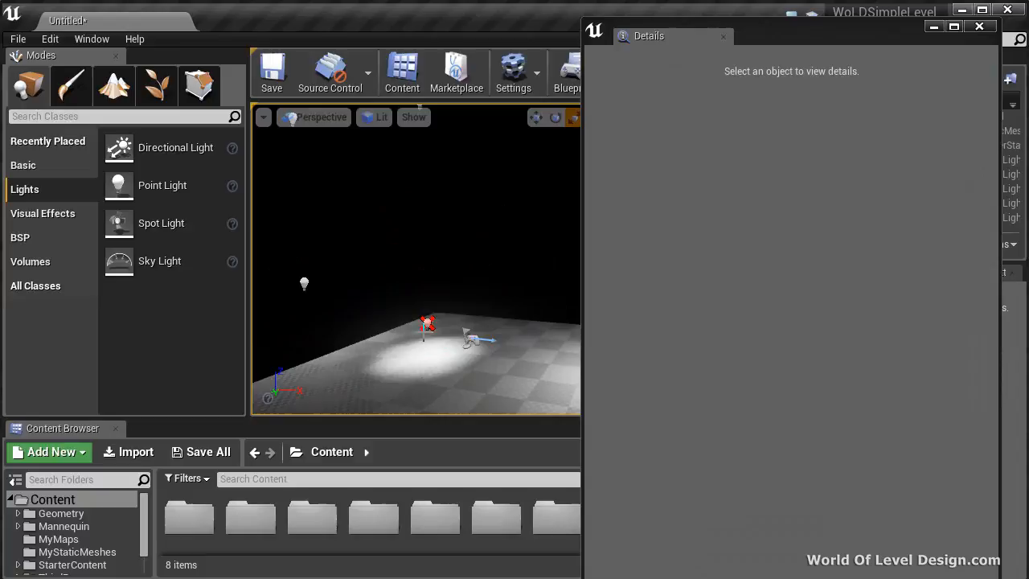
# Set the mobility of the small-radius point light above the floor to Static
pyautogui.click(426, 326)
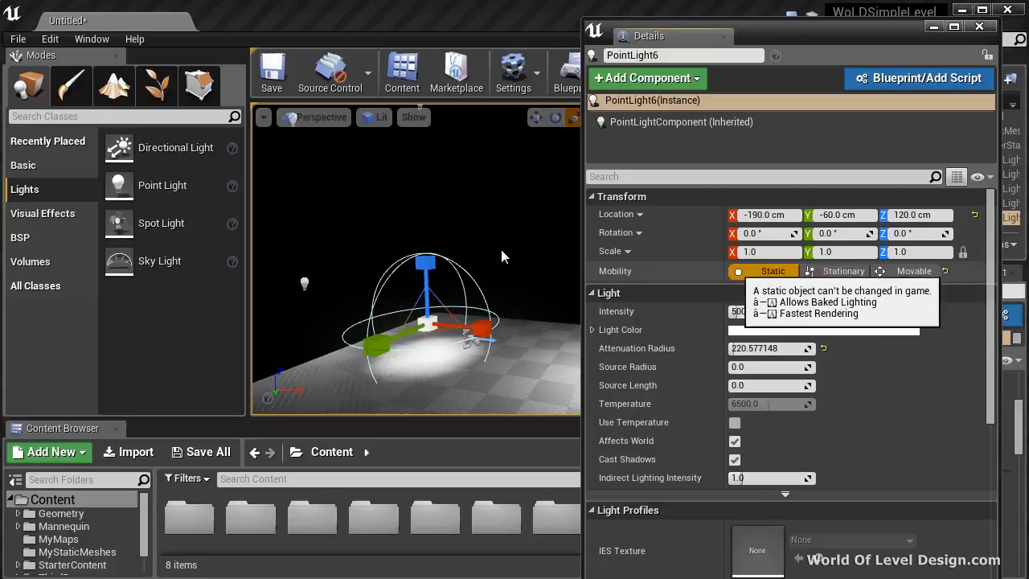
pyautogui.click(470, 278)
pyautogui.scroll(-4, 475, 274)
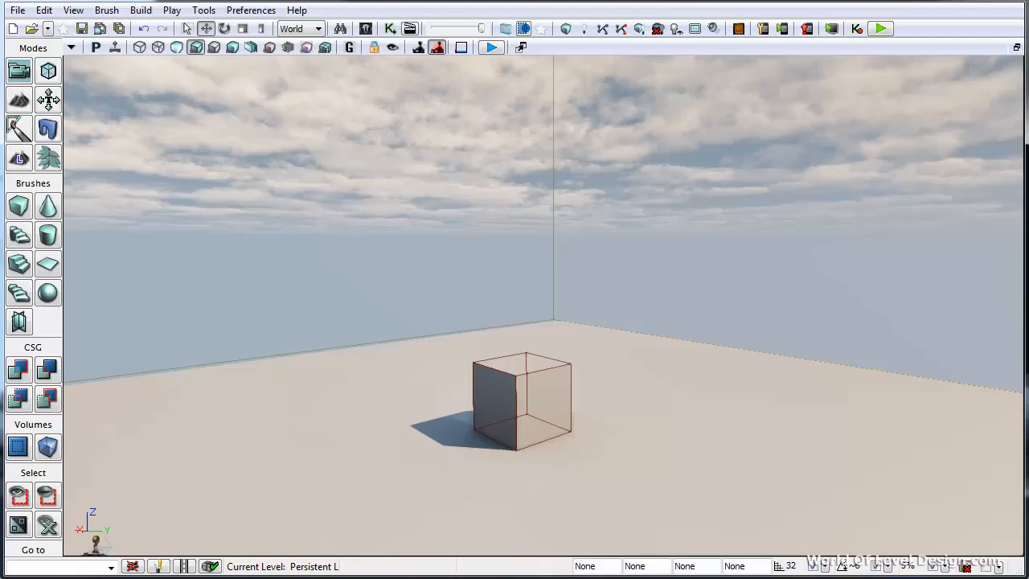
# Switch to UDK, open the UnrealKismet editor to view its main sequence and close it again
pyautogui.click(390, 28)
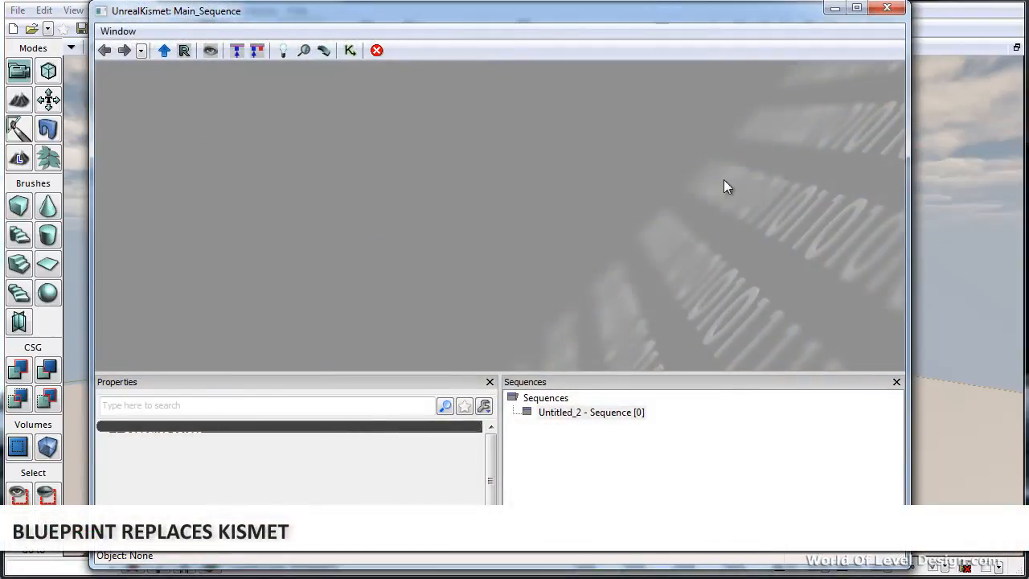
pyautogui.click(887, 8)
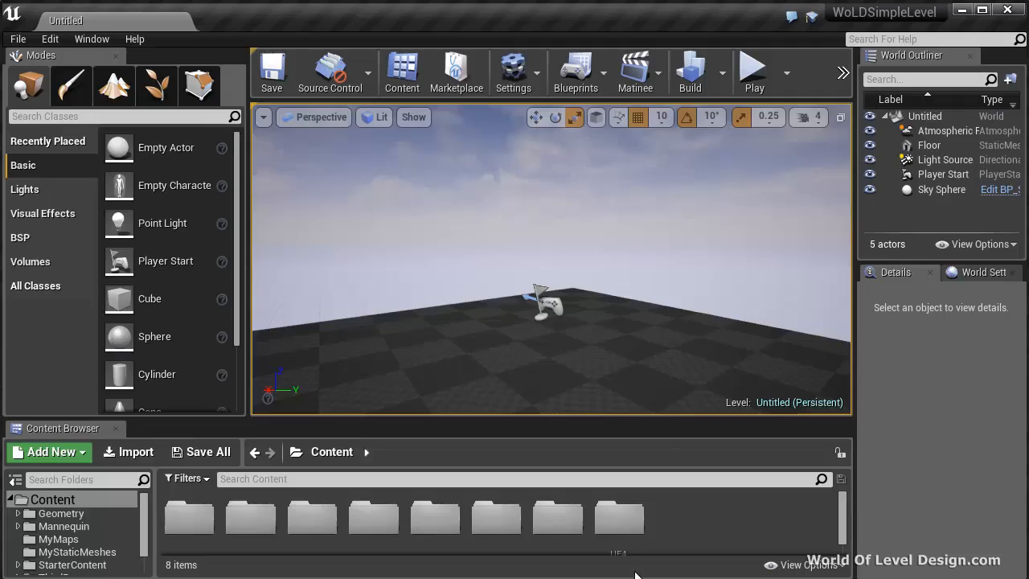
# Switch back to Unreal Engine 4 and open the Level Blueprint
pyautogui.click(575, 81)
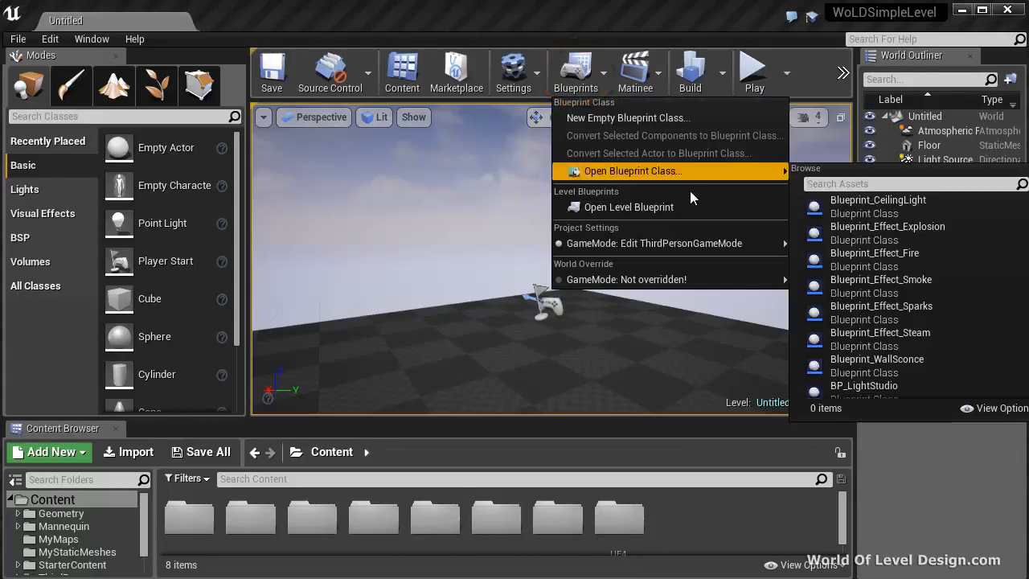
pyautogui.click(681, 210)
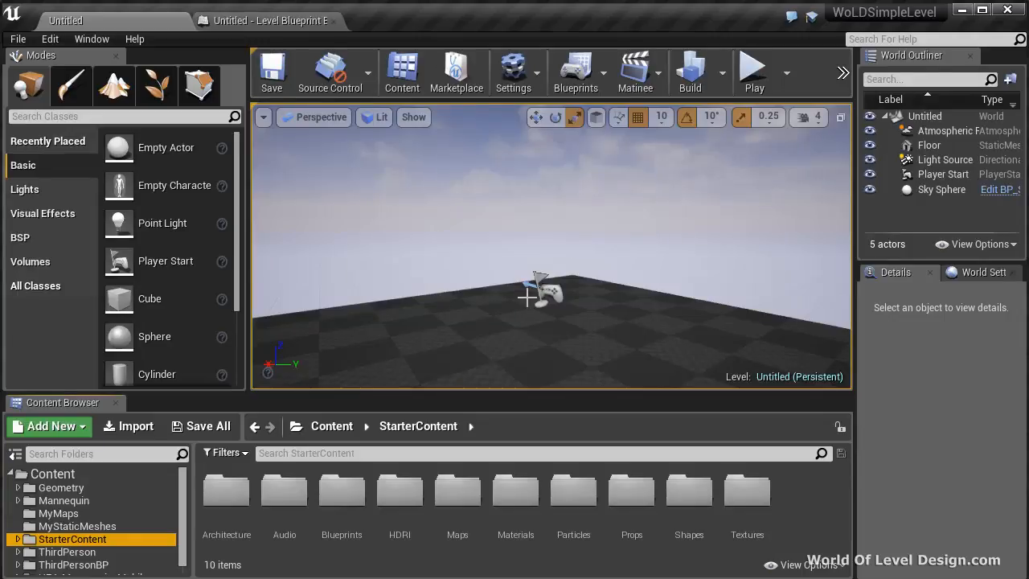
# Open the StarterContent Blueprints folder and place Blueprint_CeilingLight in the level near the player start
pyautogui.click(89, 475)
pyautogui.scroll(-1, 102, 526)
pyautogui.doubleClick(87, 533)
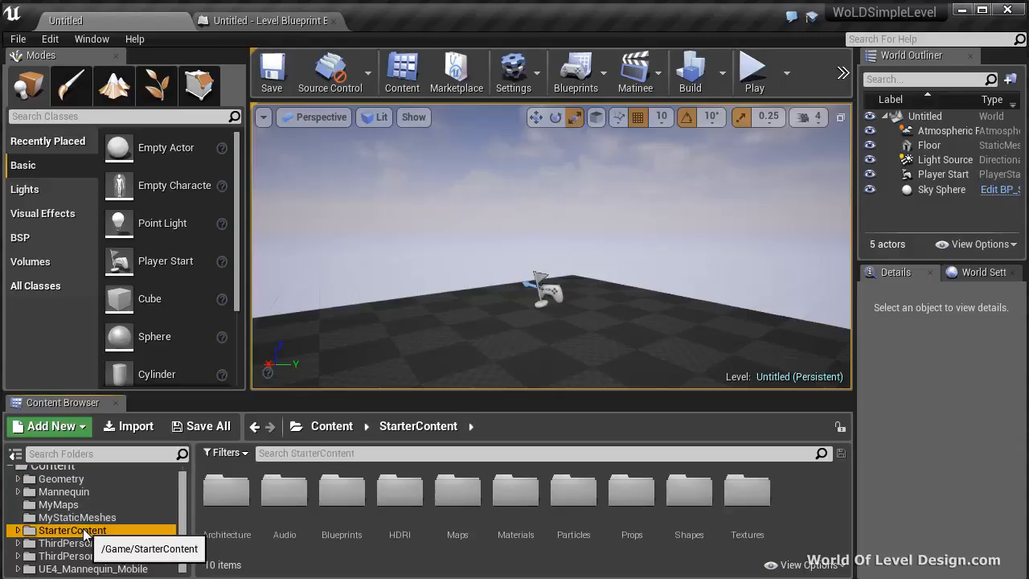
pyautogui.doubleClick(354, 493)
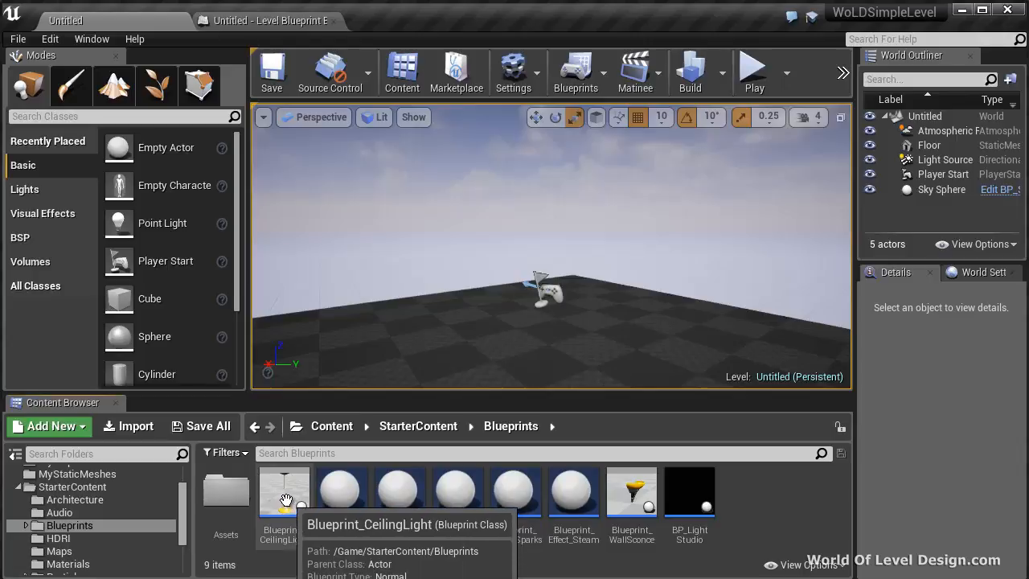
pyautogui.moveTo(281, 494); pyautogui.dragTo(474, 331)
pyautogui.moveTo(547, 335); pyautogui.dragTo(491, 360, button='right')
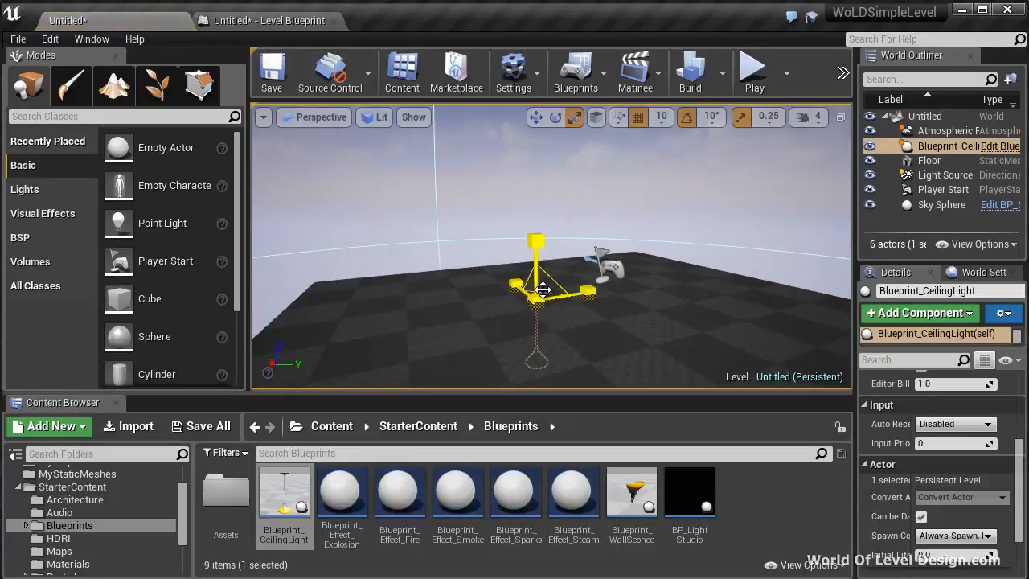
# Raise the ceiling light high above the floor and duplicate it sideways to place a second ceiling light beside it
pyautogui.press('w')
pyautogui.moveTo(536, 251); pyautogui.dragTo(536, 16)
pyautogui.moveTo(526, 227); pyautogui.dragTo(596, 173, button='right')
pyautogui.keyDown('alt'); pyautogui.moveTo(596, 172); pyautogui.dragTo(704, 170); pyautogui.keyUp('alt')
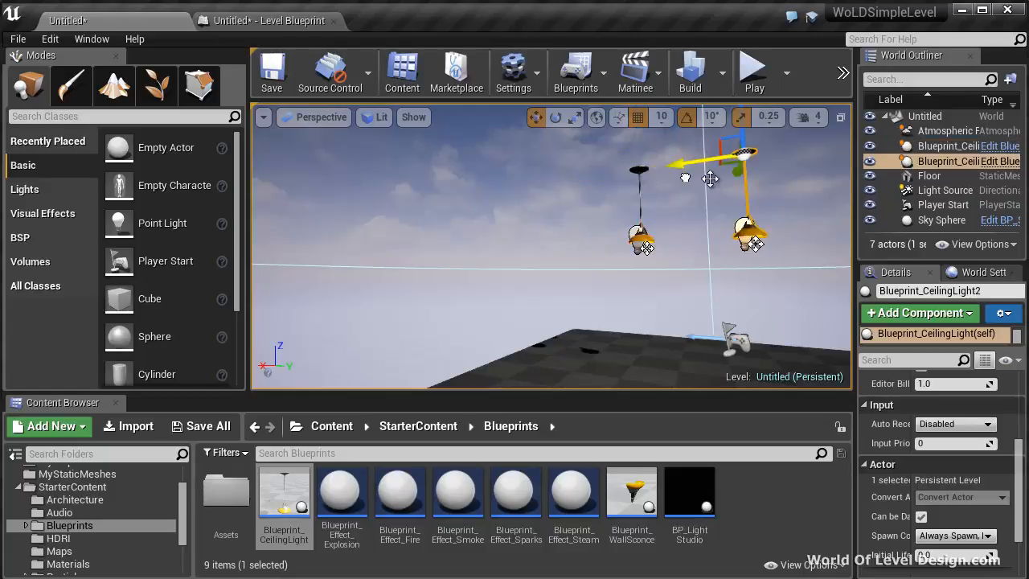
pyautogui.moveTo(704, 170); pyautogui.dragTo(678, 232, button='right')
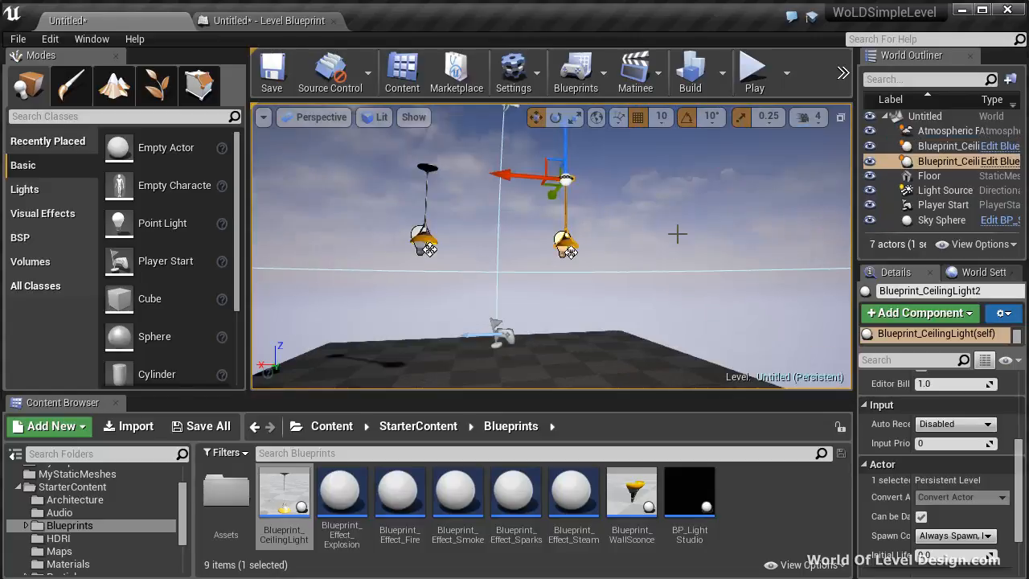
# Select each of the two ceiling lights in turn, and open Blueprint_CeilingLight to view its construction script
pyautogui.click(428, 241)
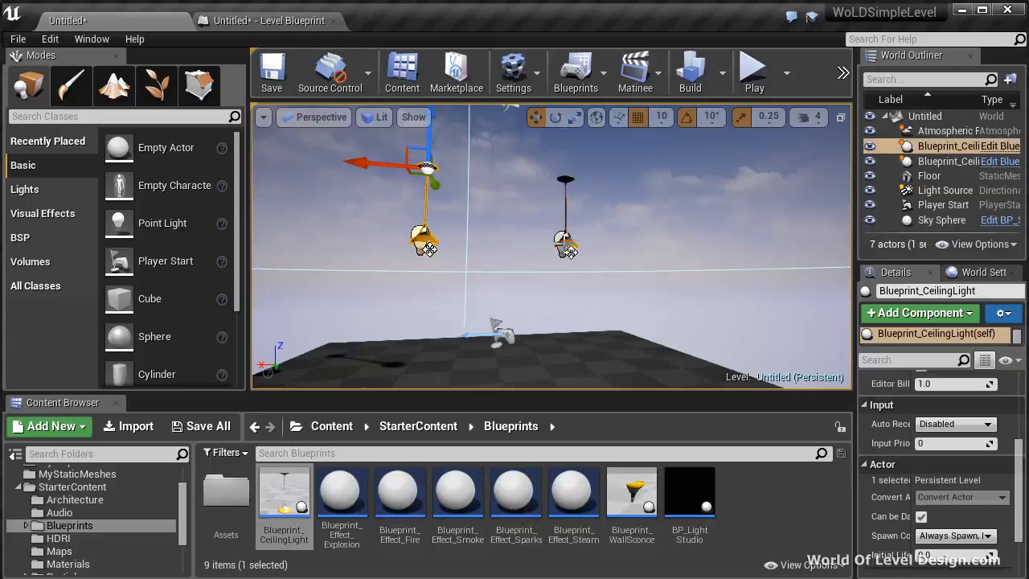
pyautogui.click(564, 241)
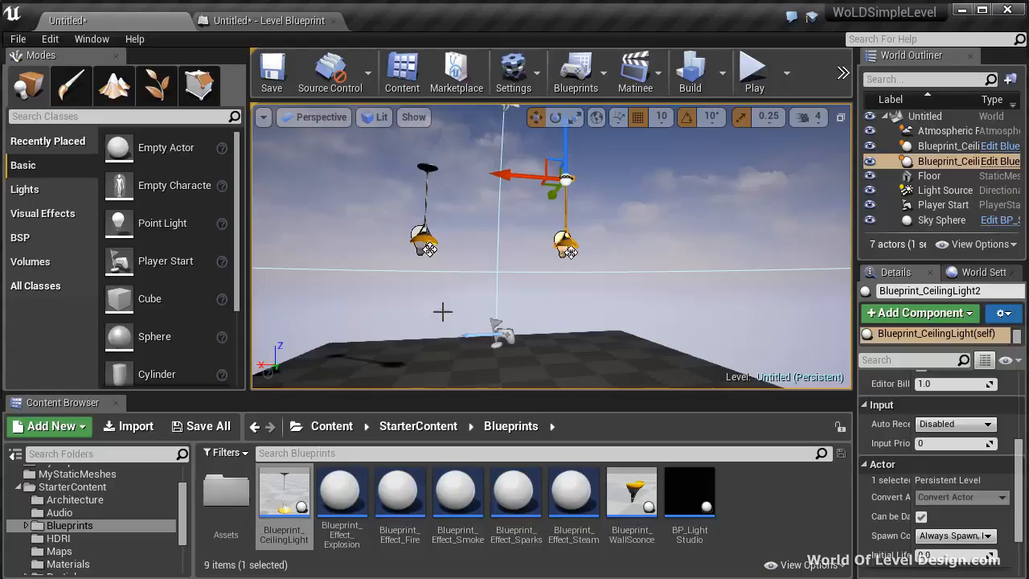
pyautogui.doubleClick(289, 484)
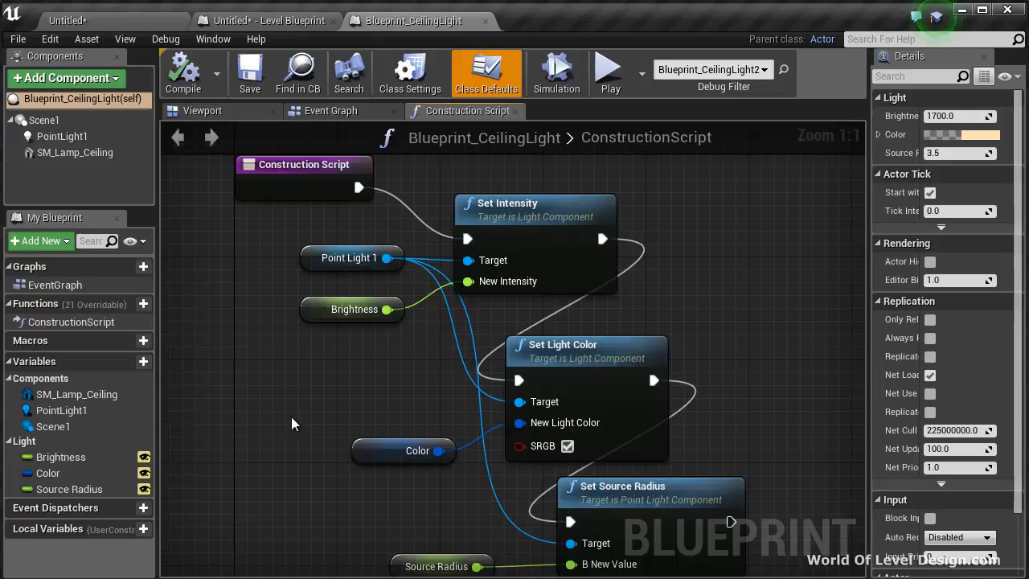
pyautogui.moveTo(291, 416); pyautogui.dragTo(224, 402, button='right')
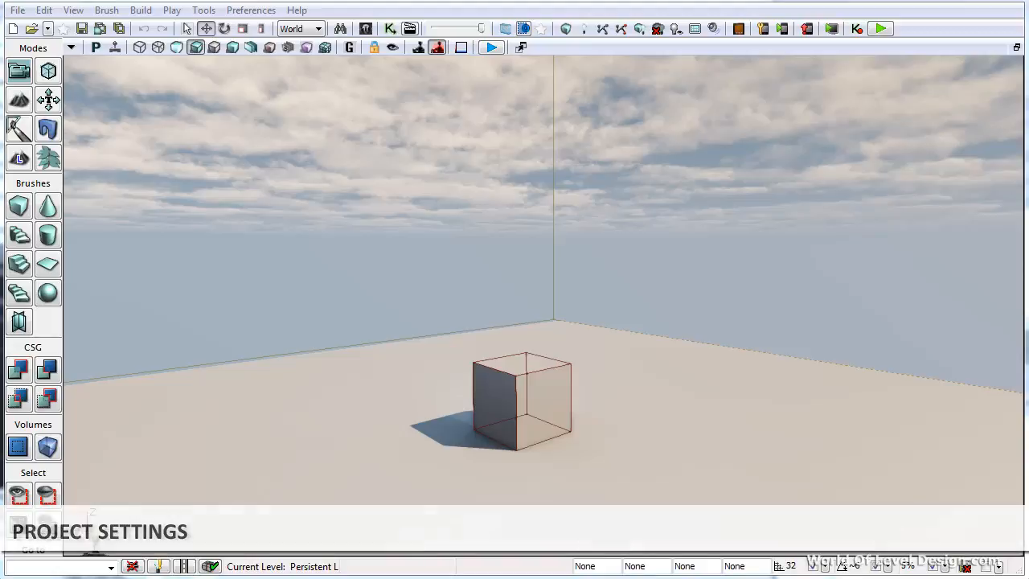
# Switch to UDK and bring its UDKGame Config folder into view in the file explorer to examine the configuration files
pyautogui.moveTo(948, 575); pyautogui.dragTo(577, 27)
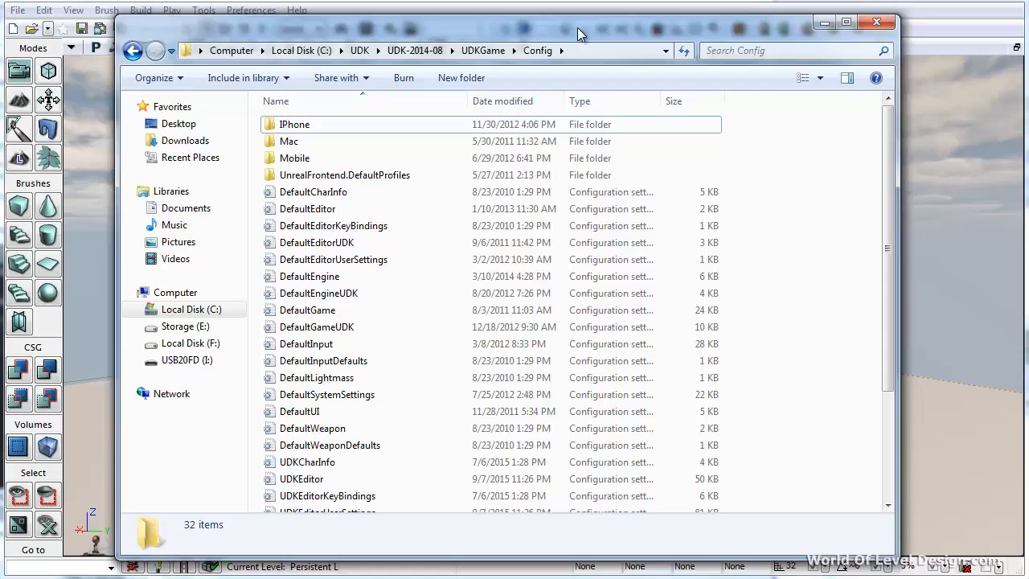
pyautogui.click(351, 344)
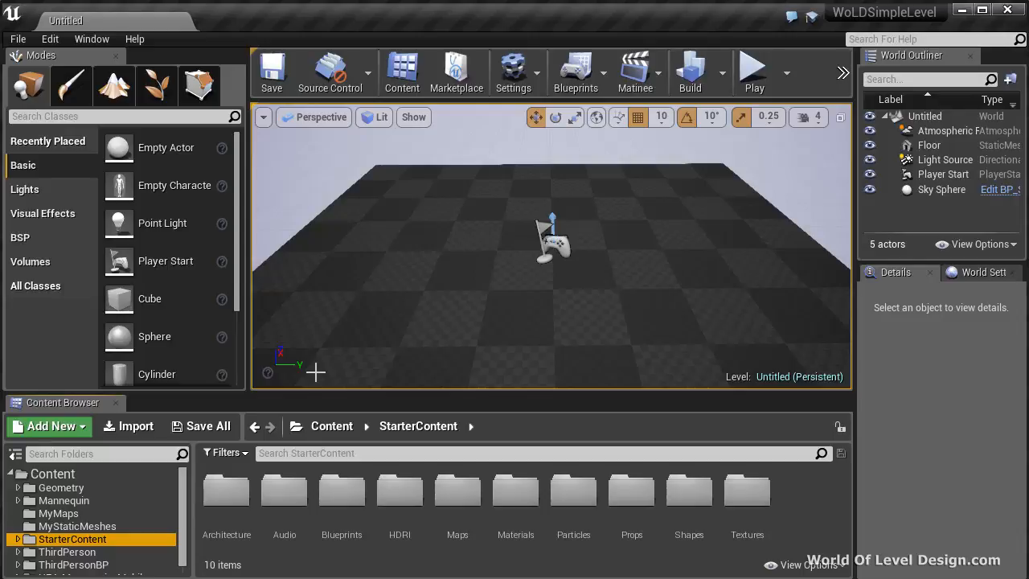
# Switch to Unreal Engine 4, open the Project Settings and view the Movies, Packaging, Supported Platforms and Target Hardware pages
pyautogui.click(51, 39)
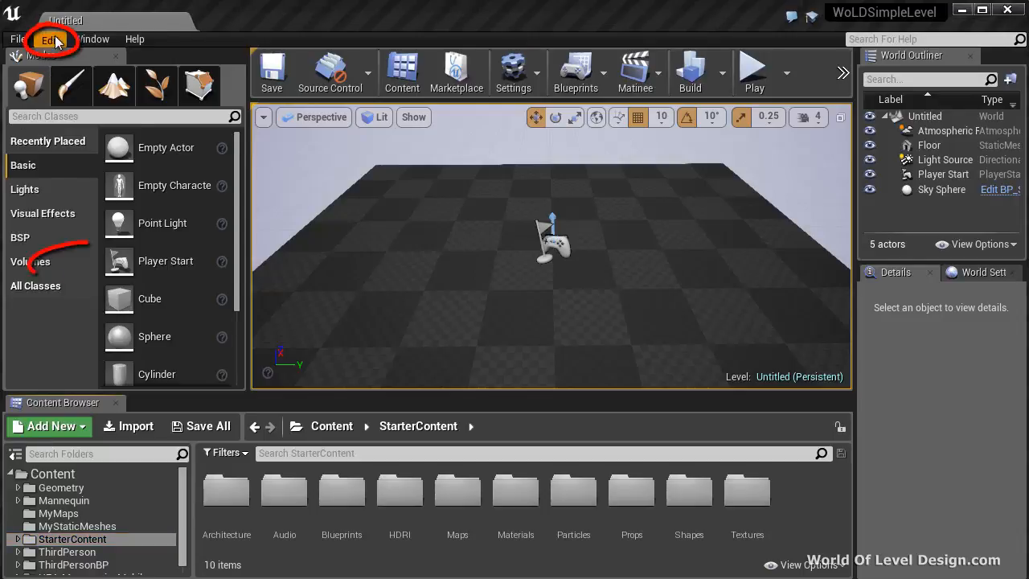
pyautogui.click(89, 264)
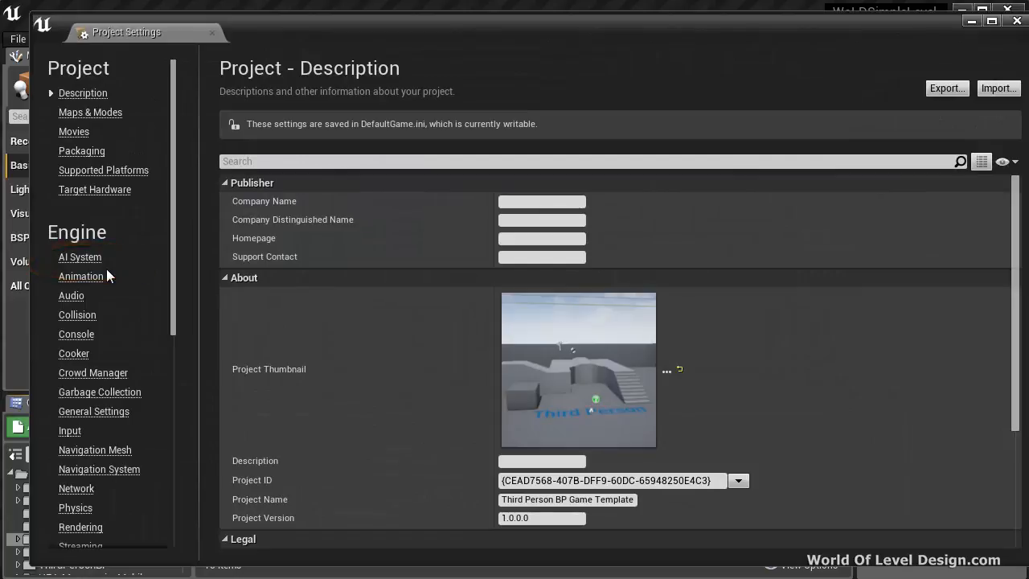
pyautogui.click(70, 132)
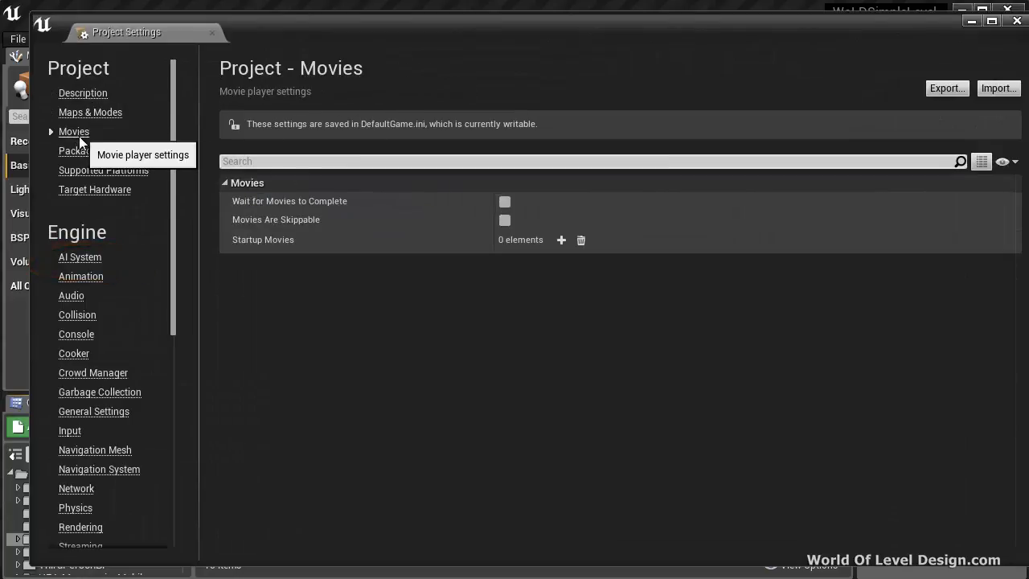
pyautogui.click(81, 159)
pyautogui.click(80, 170)
pyautogui.click(84, 190)
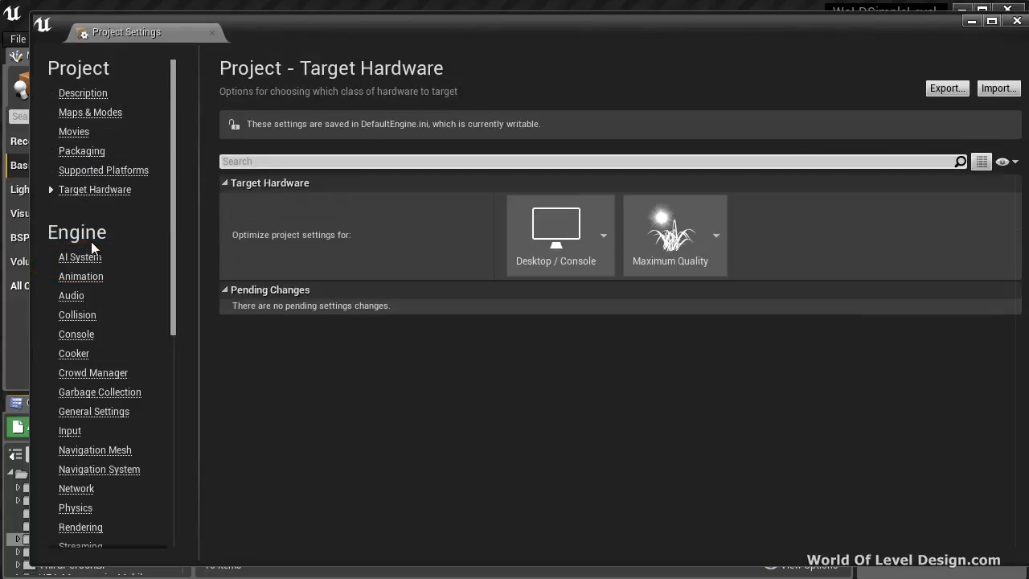
# View the engine settings pages for AI System, Animation, Console and Garbage Collection
pyautogui.click(85, 259)
pyautogui.click(80, 279)
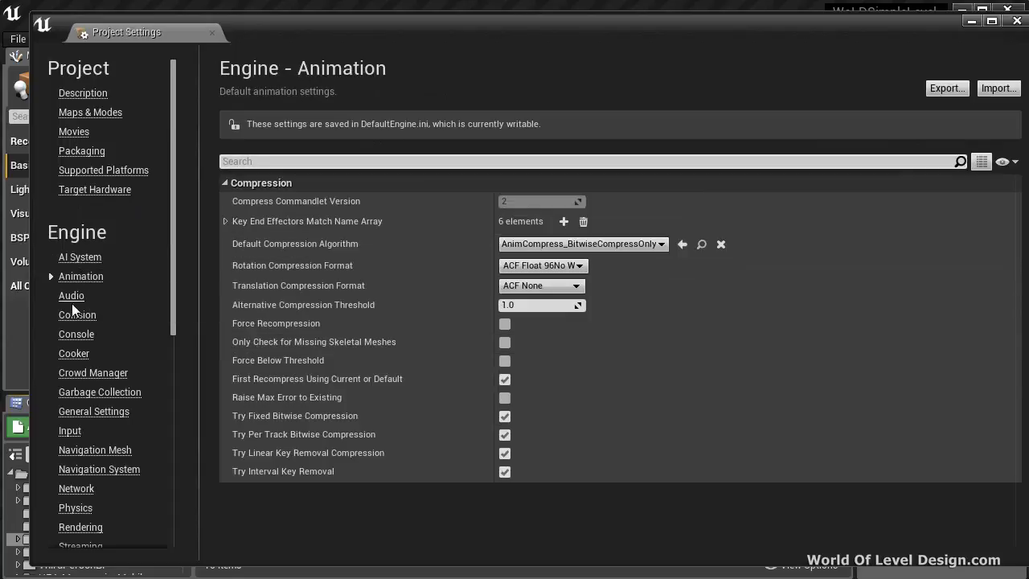
pyautogui.click(75, 336)
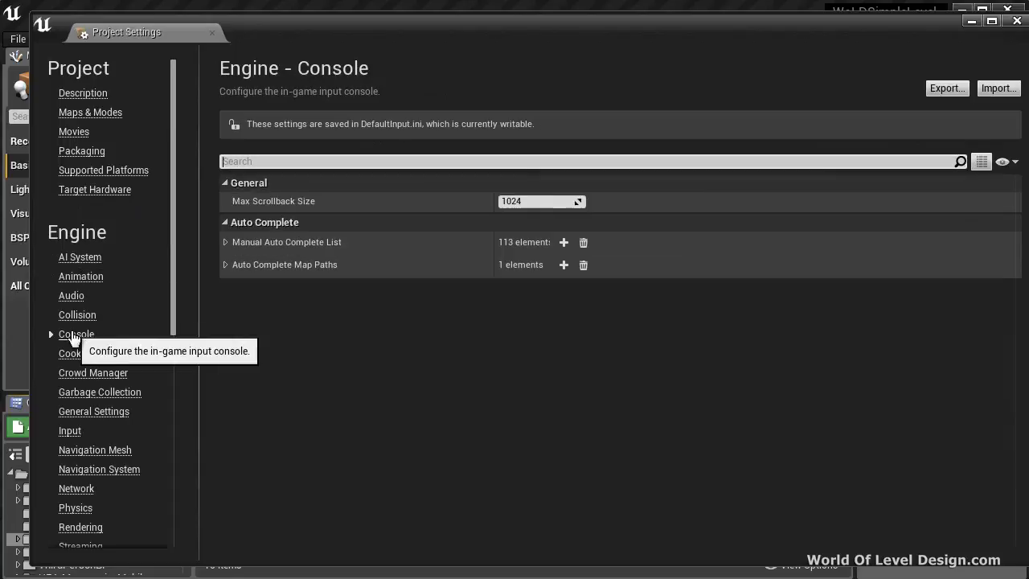
pyautogui.click(85, 393)
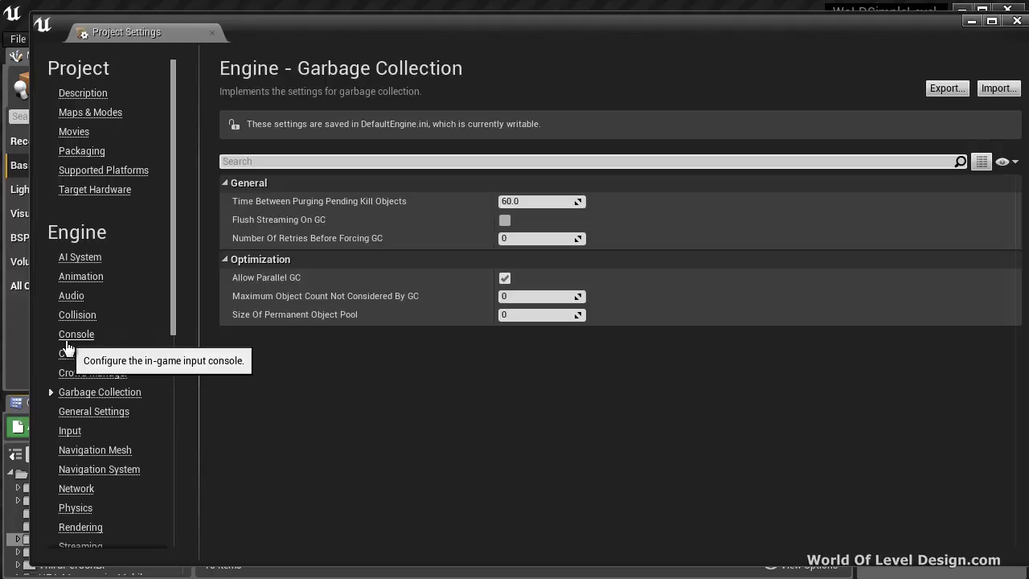